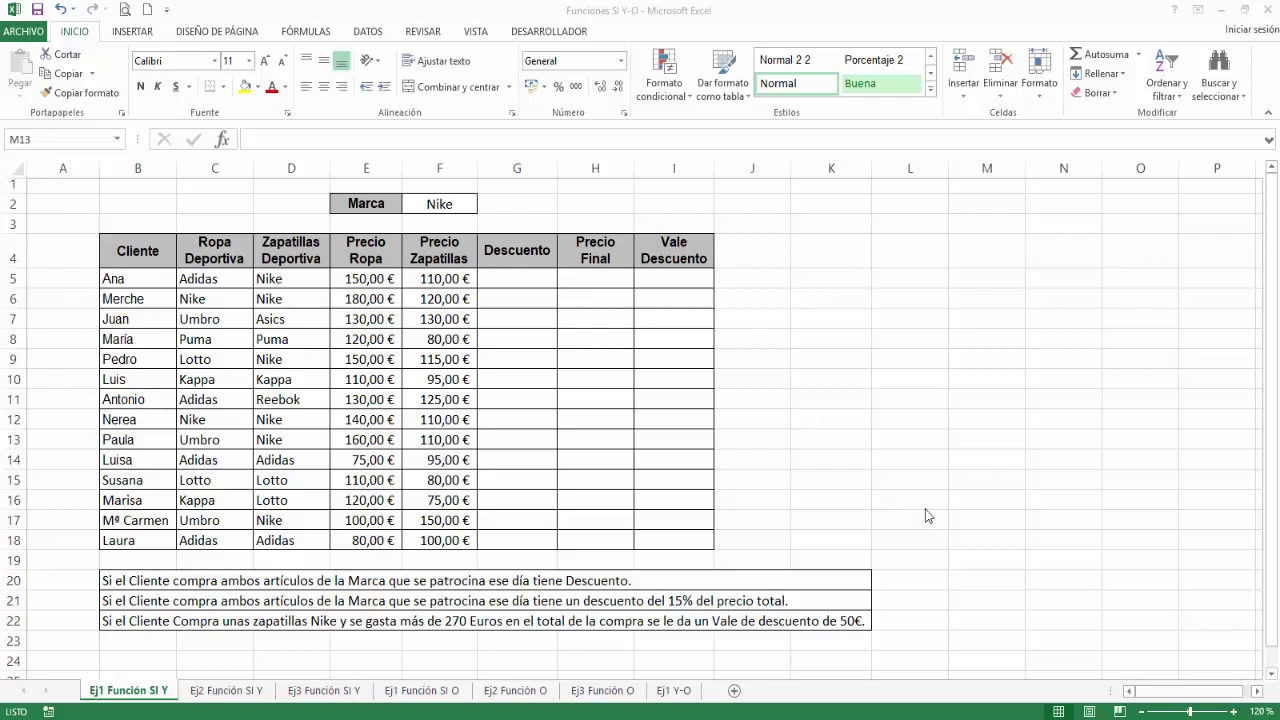
# Start an SI function for the Descuento cells G5:G18
pyautogui.click(502, 276)
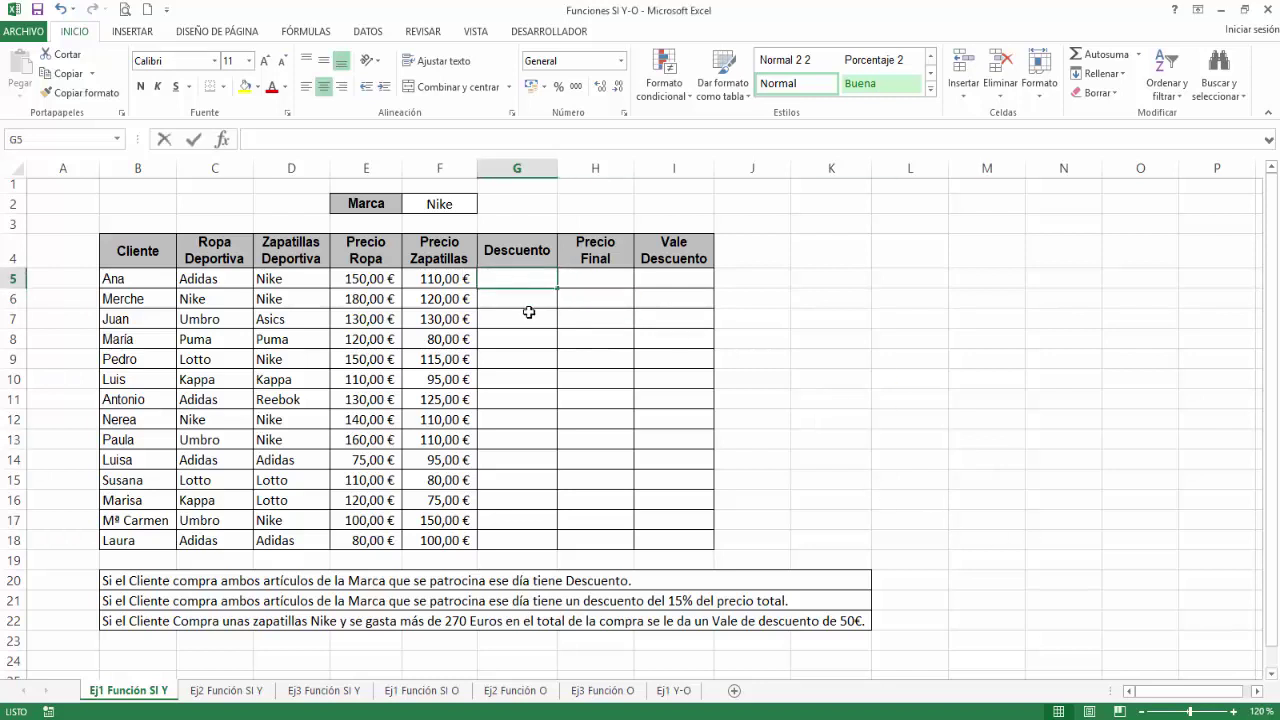
pyautogui.moveTo(523, 280); pyautogui.dragTo(520, 540)
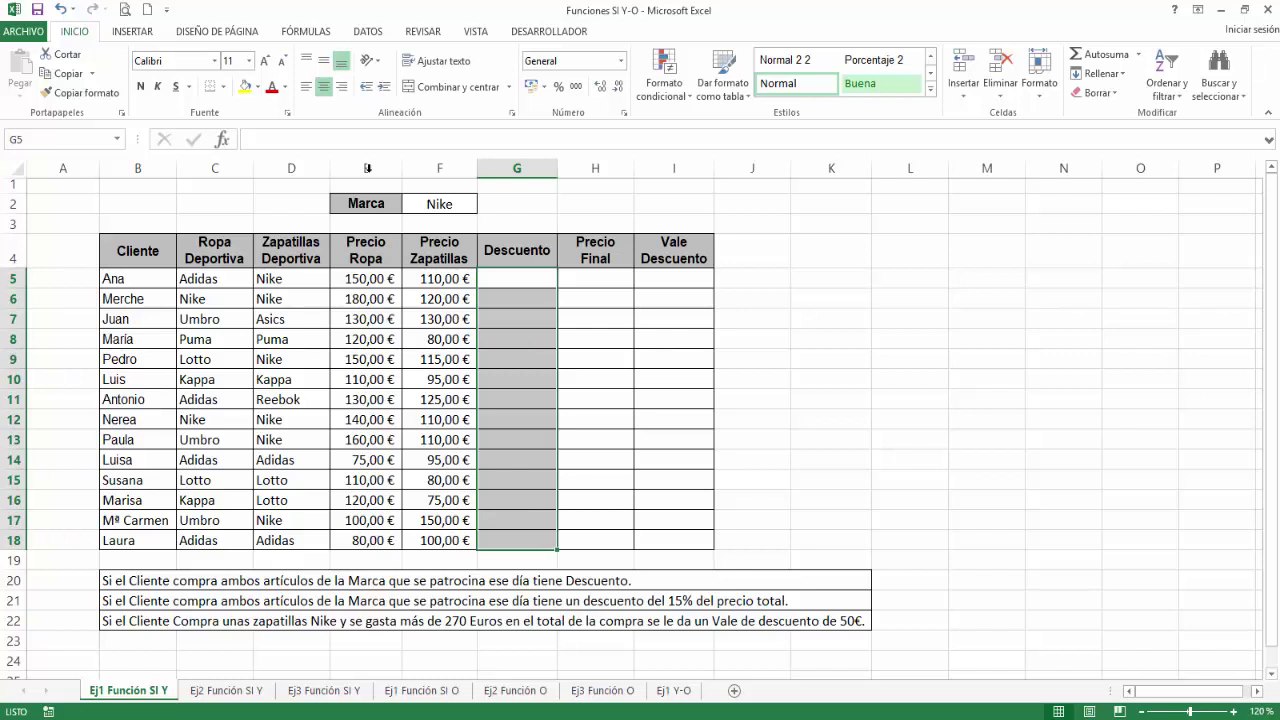
pyautogui.click(307, 34)
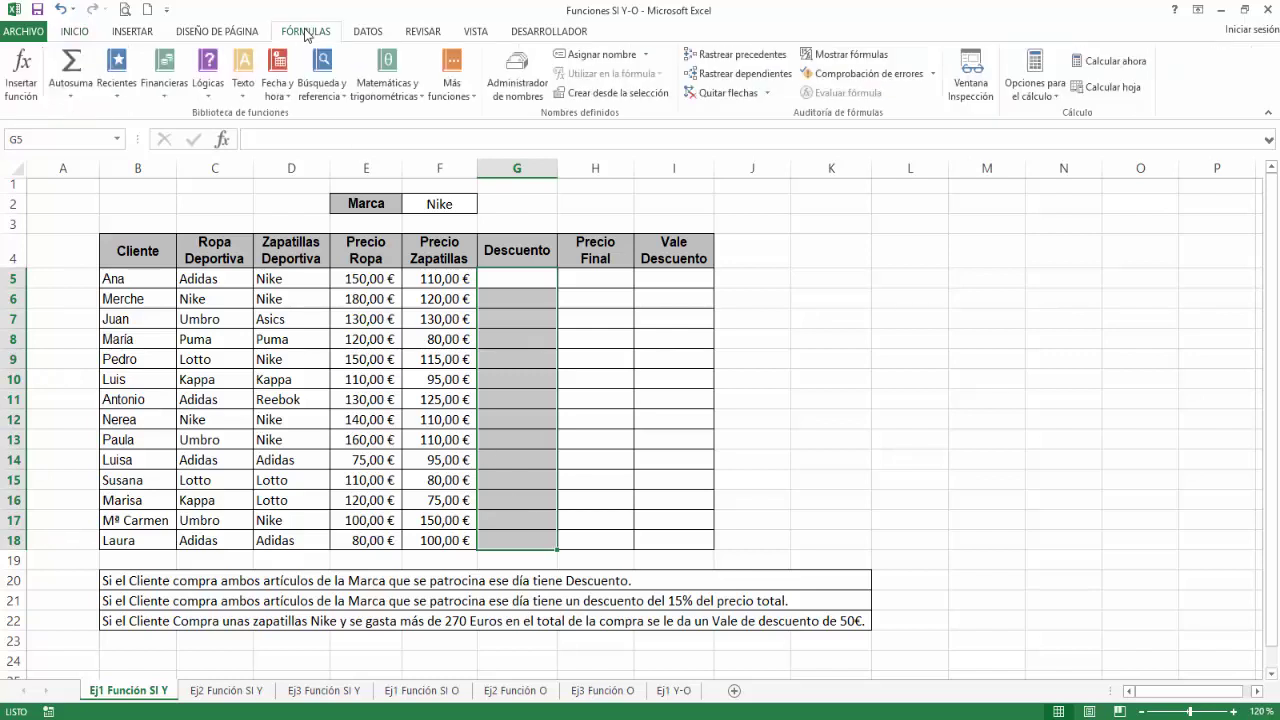
pyautogui.click(207, 90)
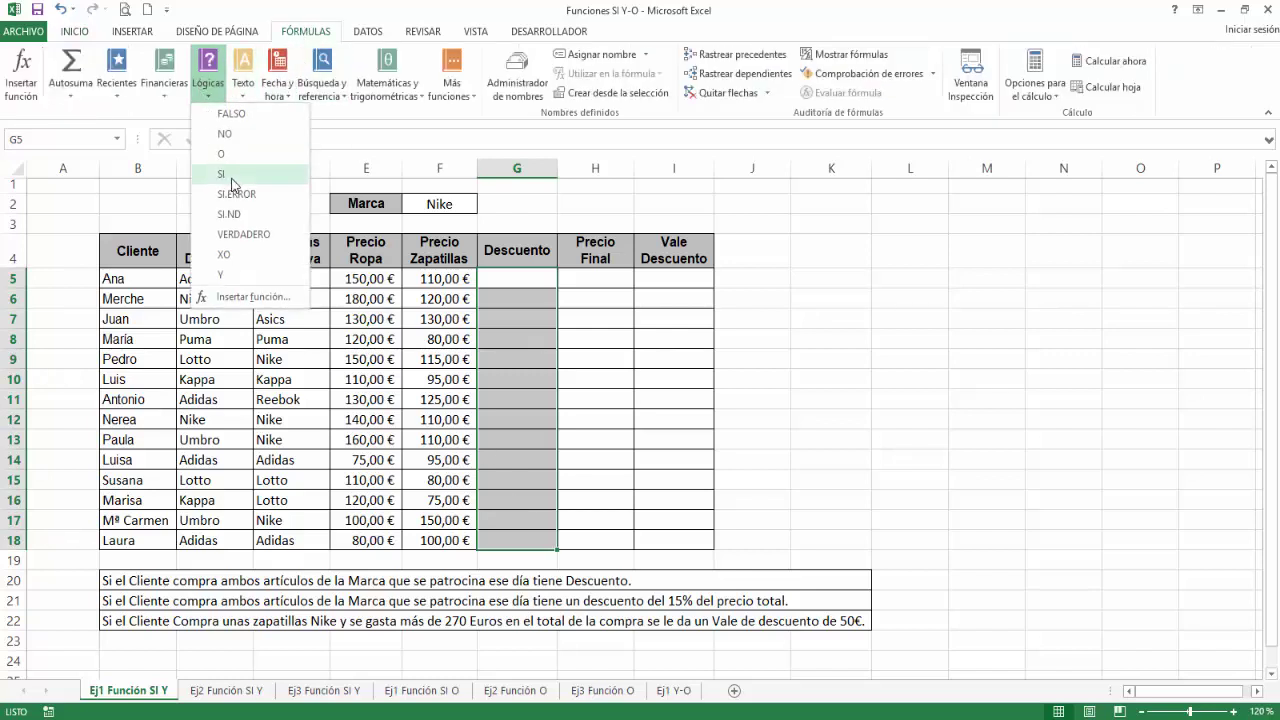
pyautogui.click(231, 178)
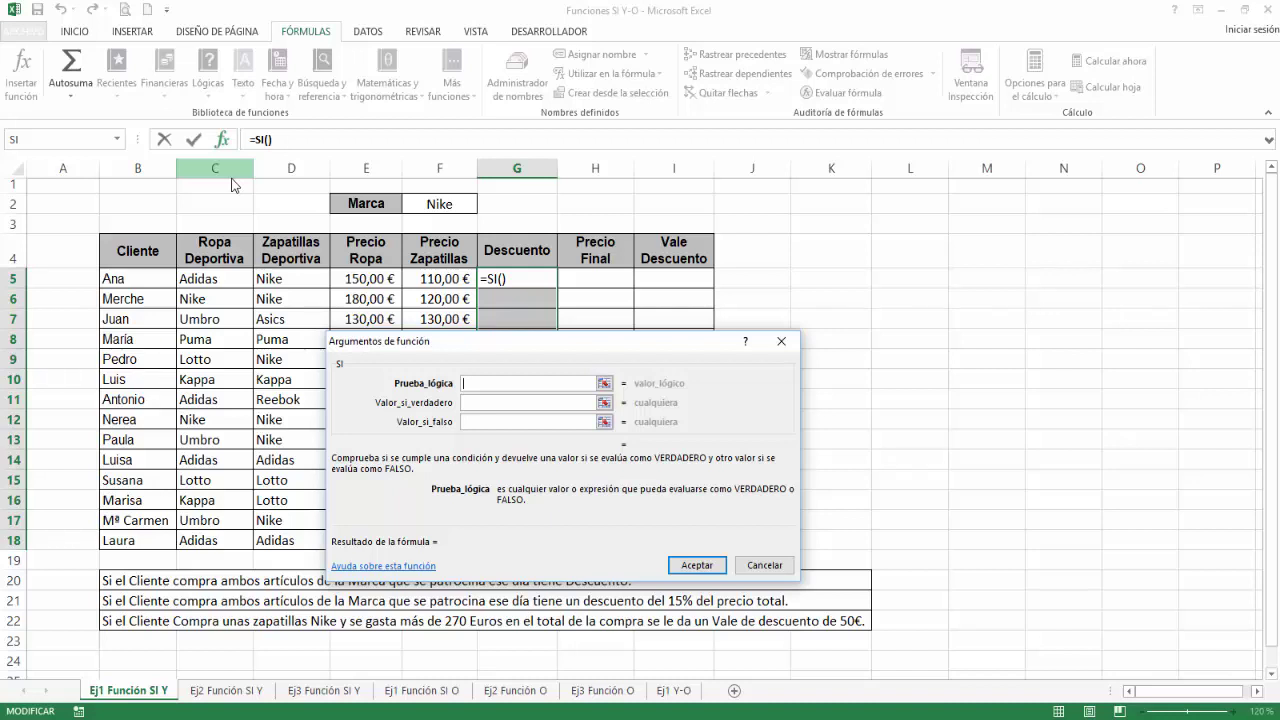
# Nest the logical function Y inside the SI function's logical test
pyautogui.click(119, 141)
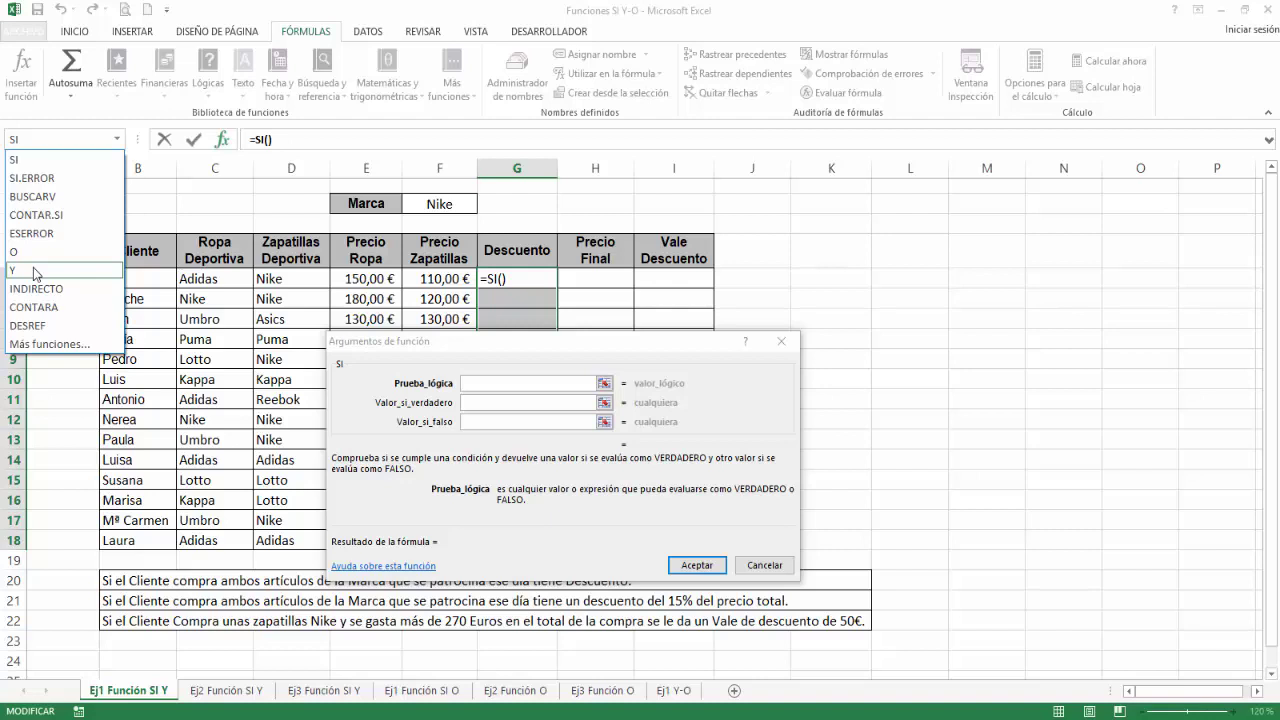
pyautogui.click(35, 346)
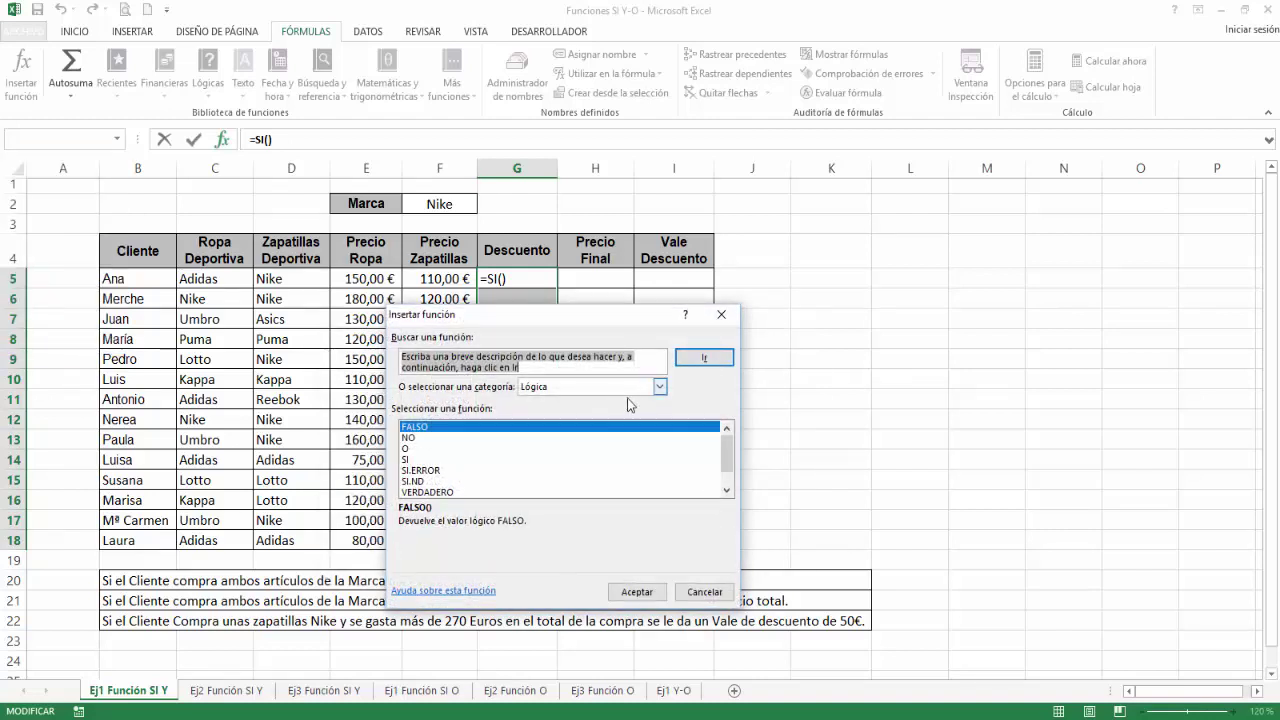
pyautogui.click(729, 483)
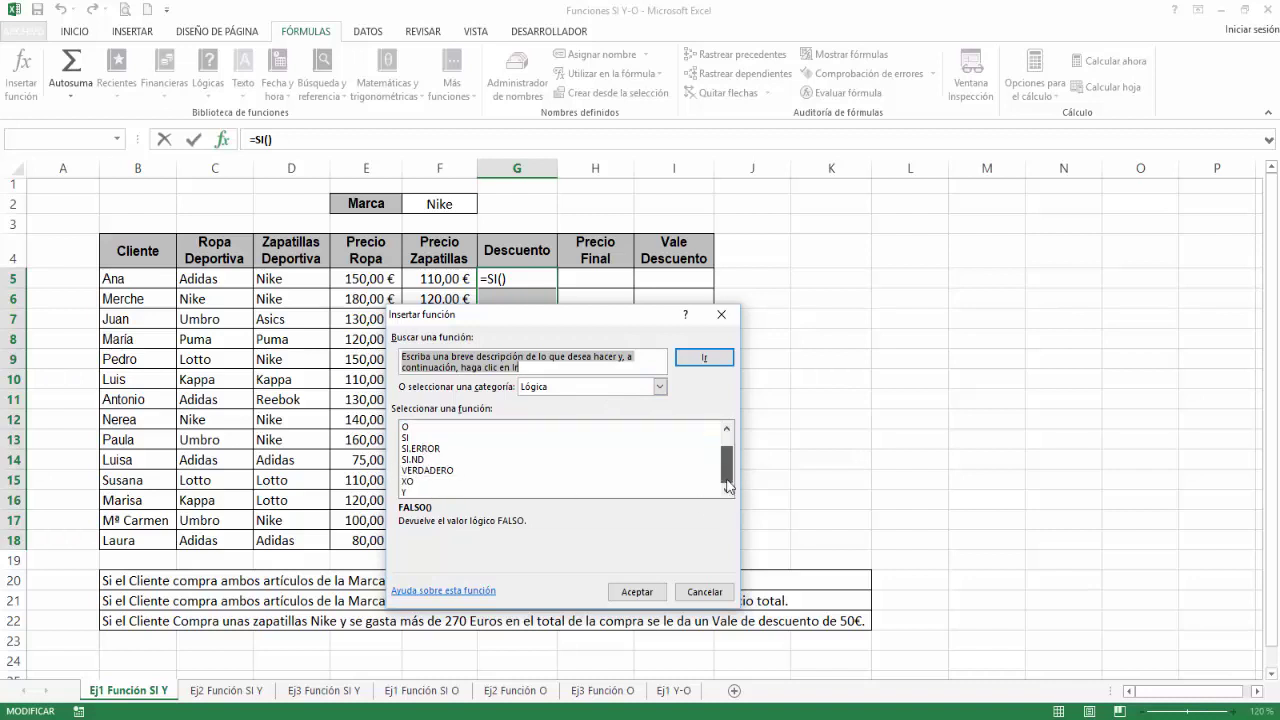
pyautogui.click(471, 491)
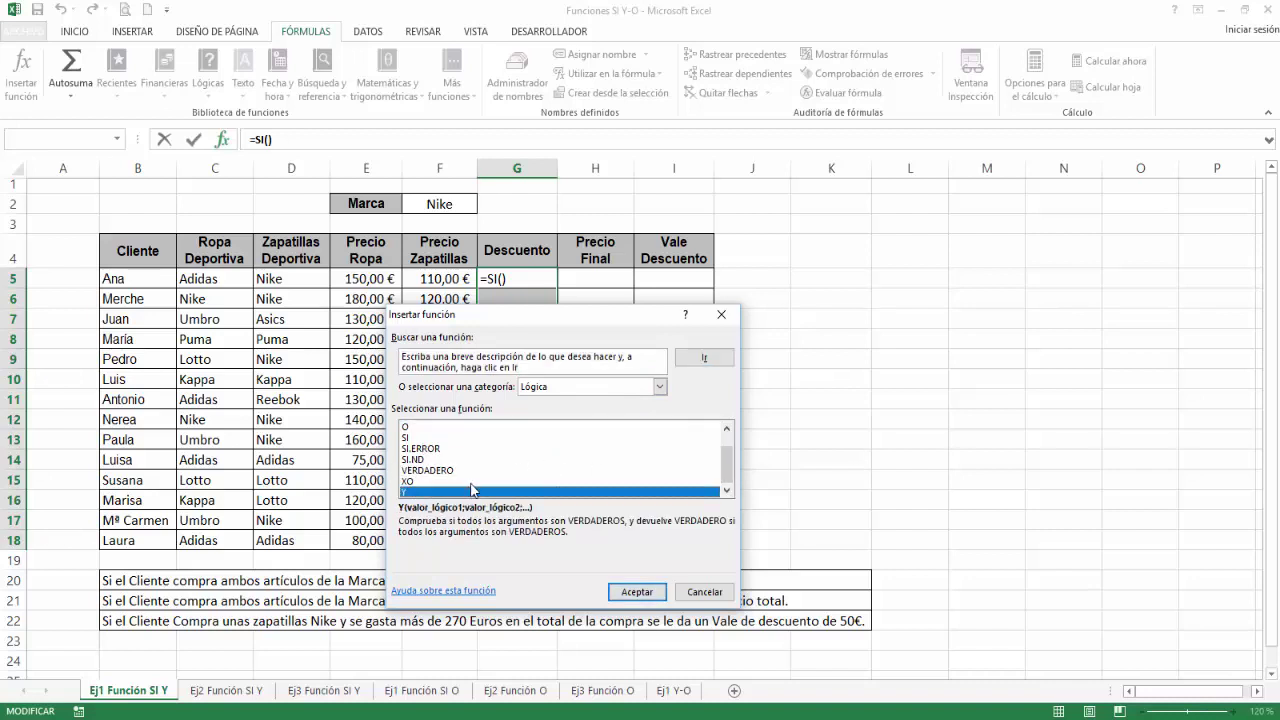
pyautogui.click(639, 591)
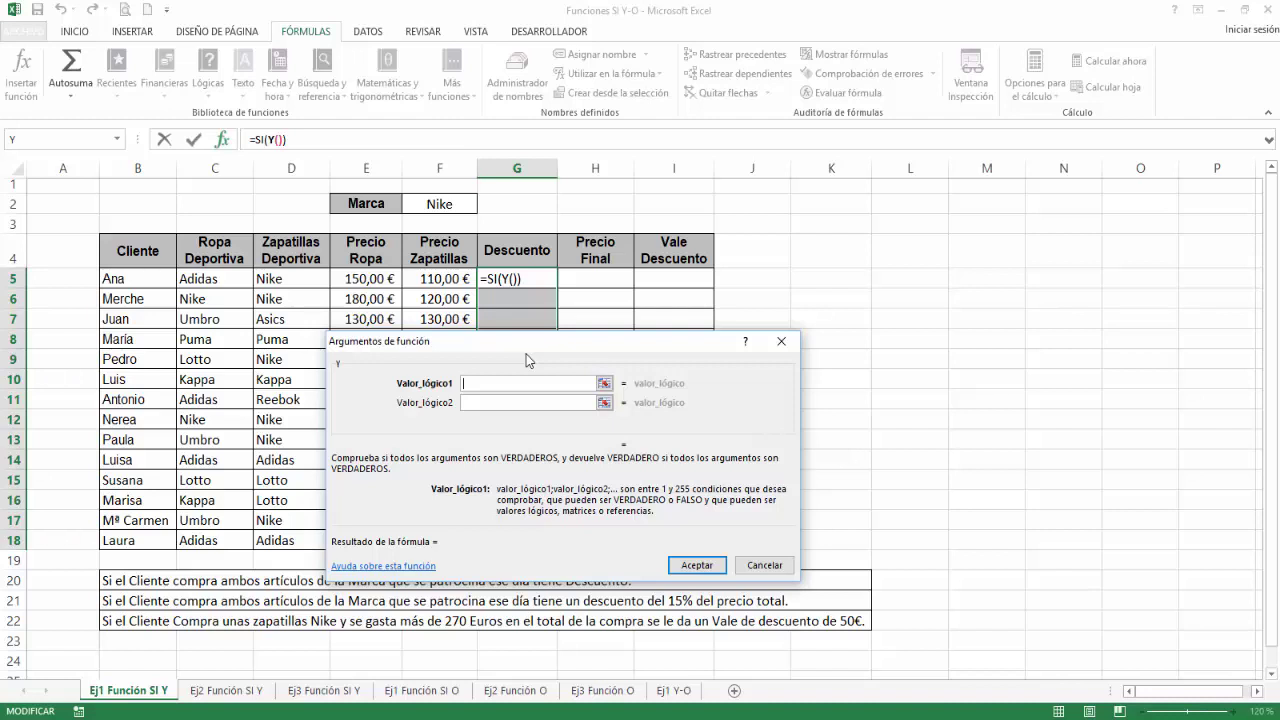
# Set the Y function's first condition to C5=$F$2, comparing the clothing brand with the fixed Marca cell
pyautogui.click(216, 278)
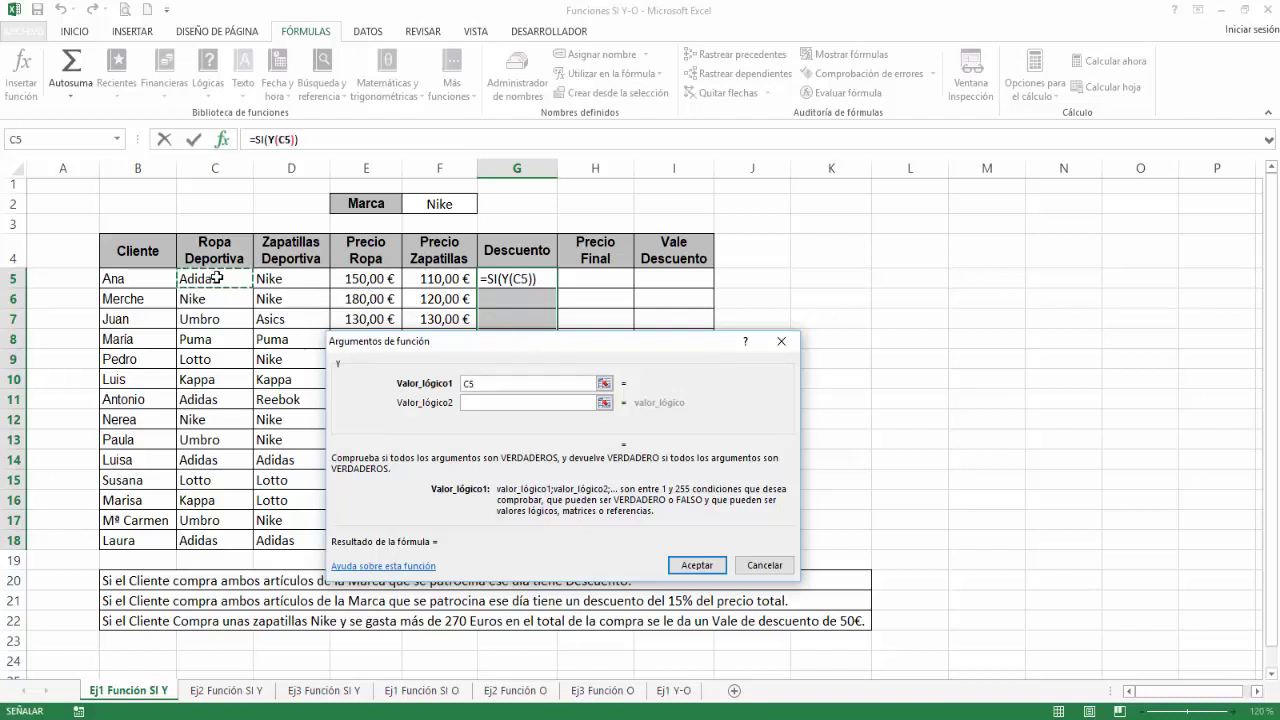
pyautogui.write('=')
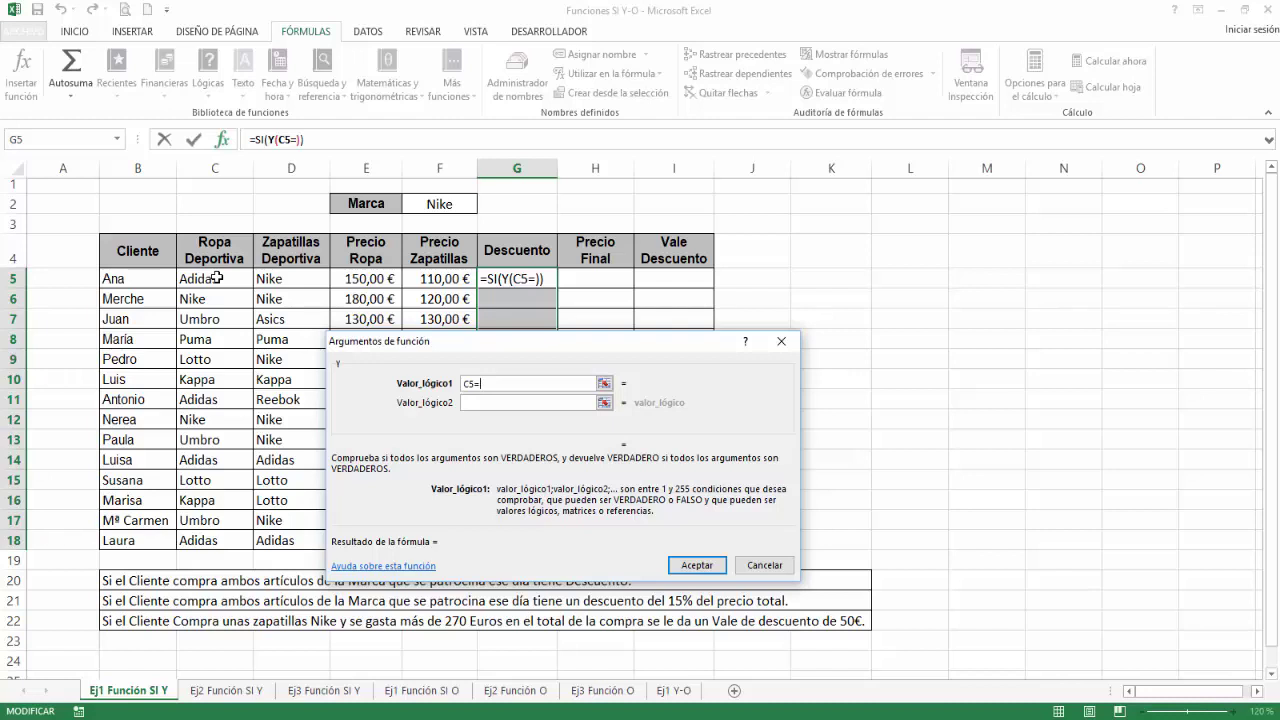
pyautogui.click(428, 205)
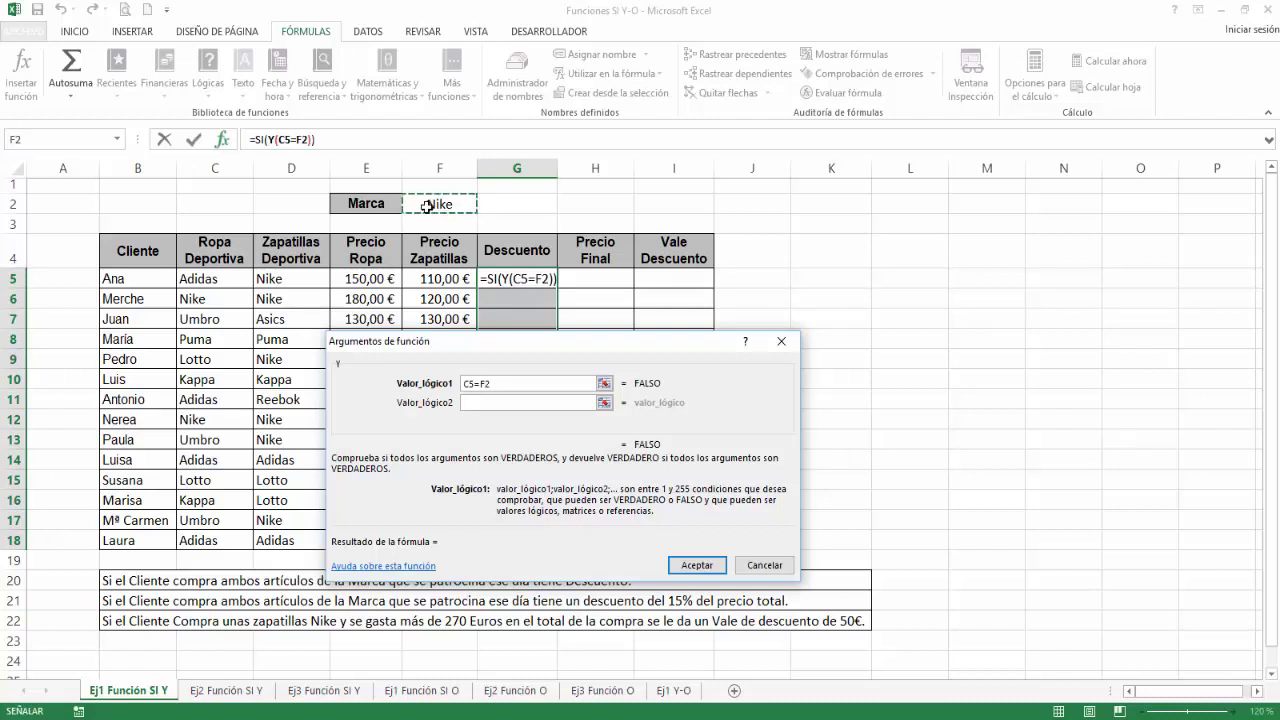
pyautogui.press('F4')
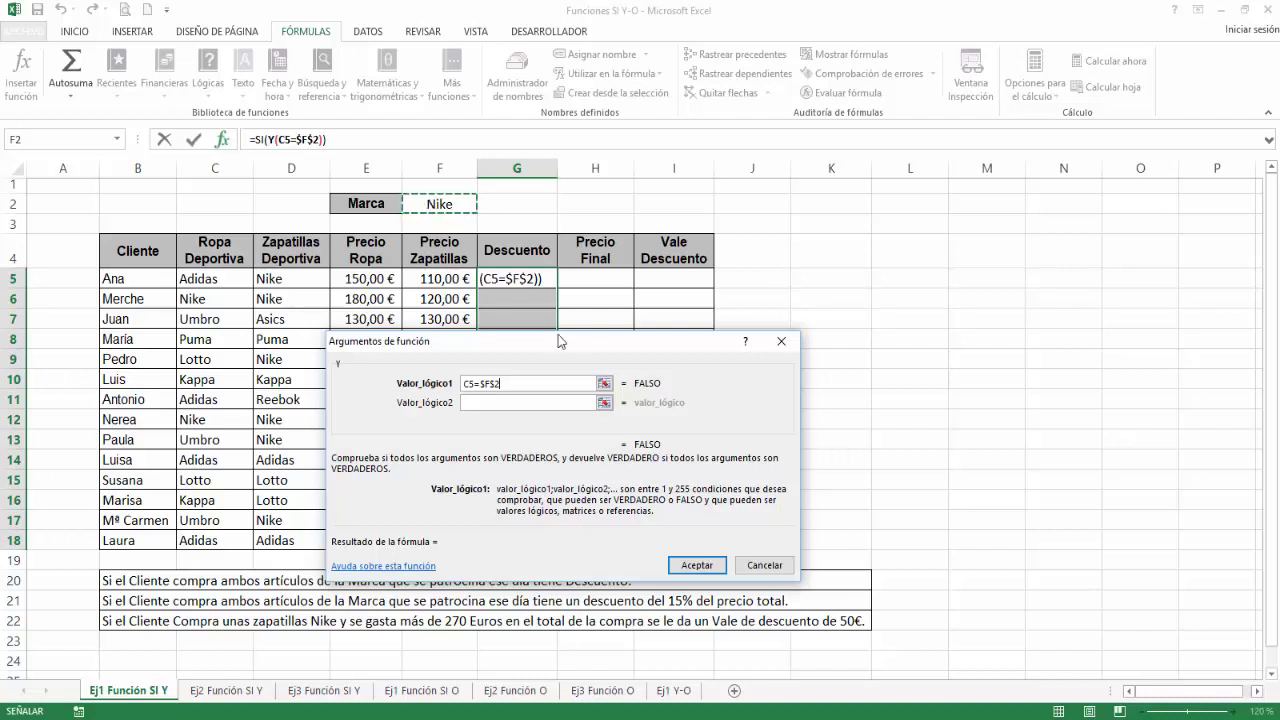
# Set the Y function's second condition to D5=$F$2 and return to the outer SI function's arguments
pyautogui.click(481, 403)
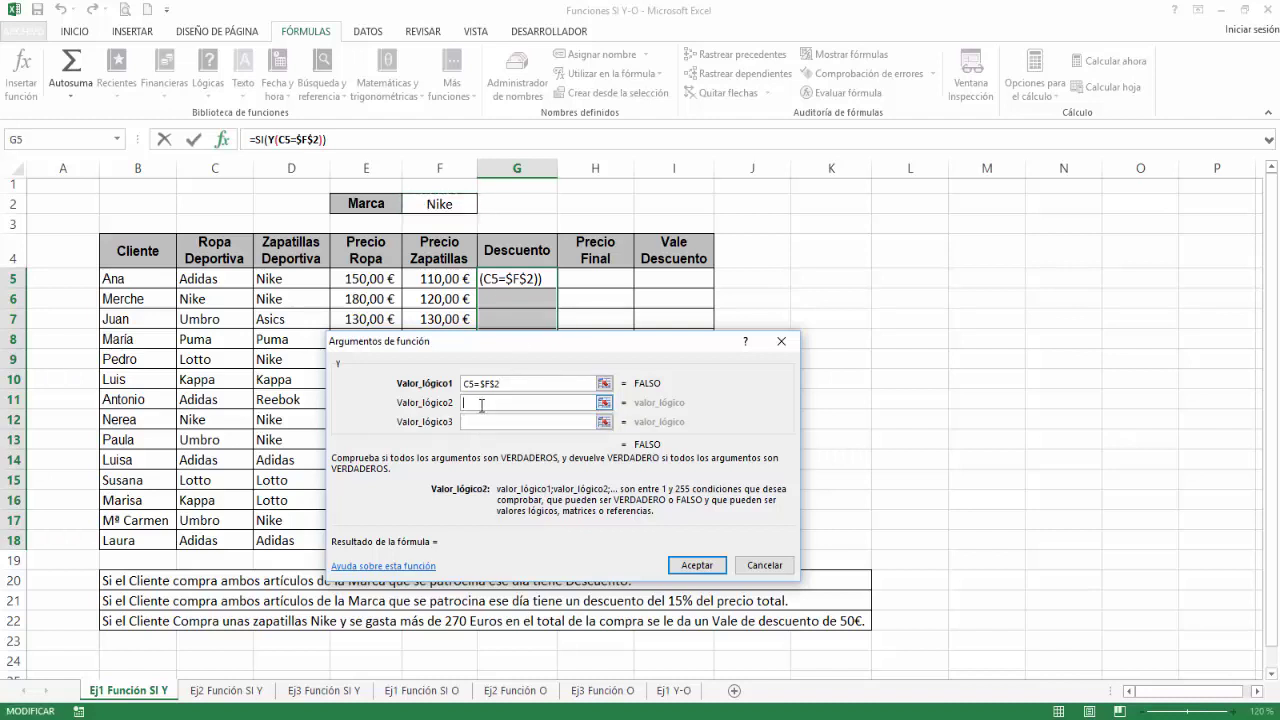
pyautogui.click(278, 282)
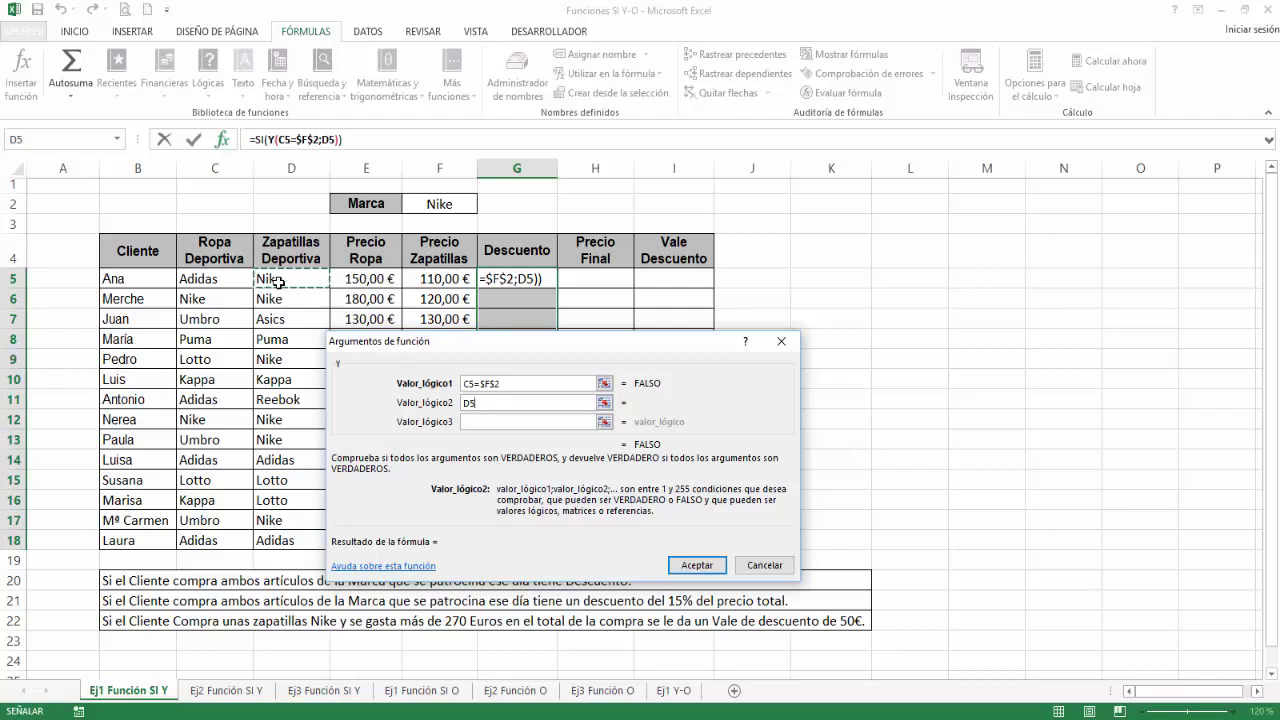
pyautogui.write('=')
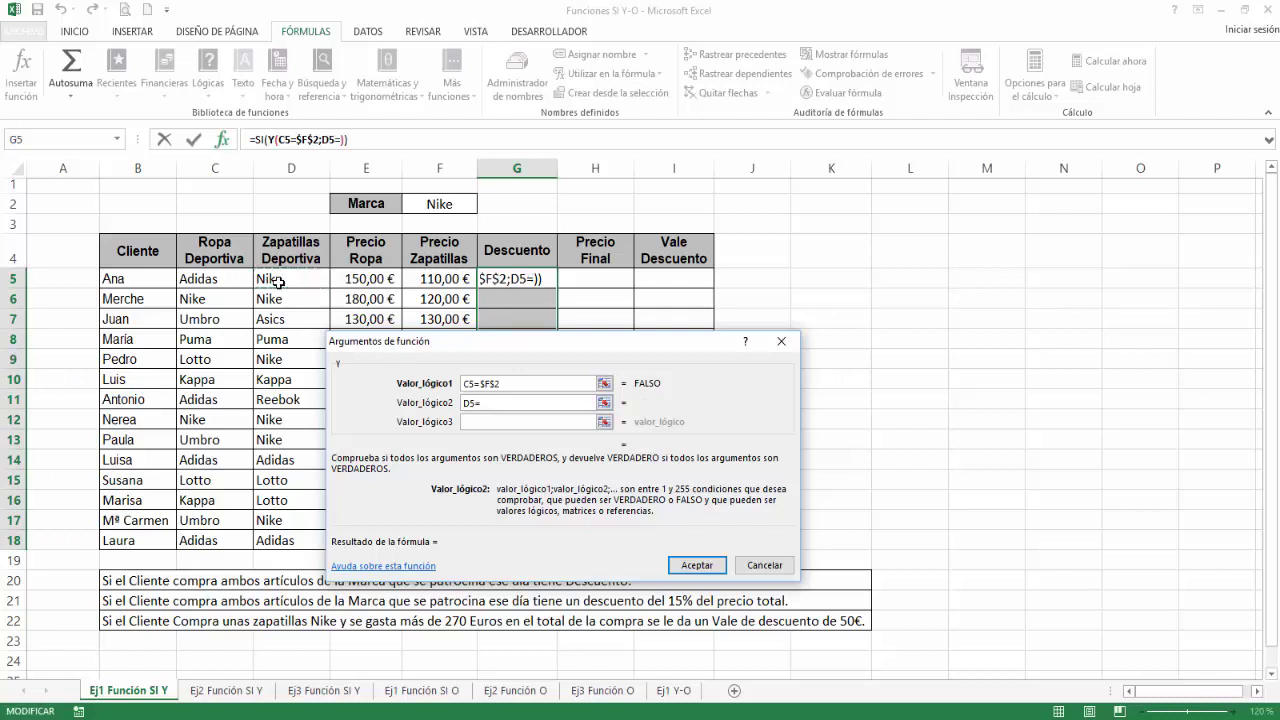
pyautogui.click(439, 204)
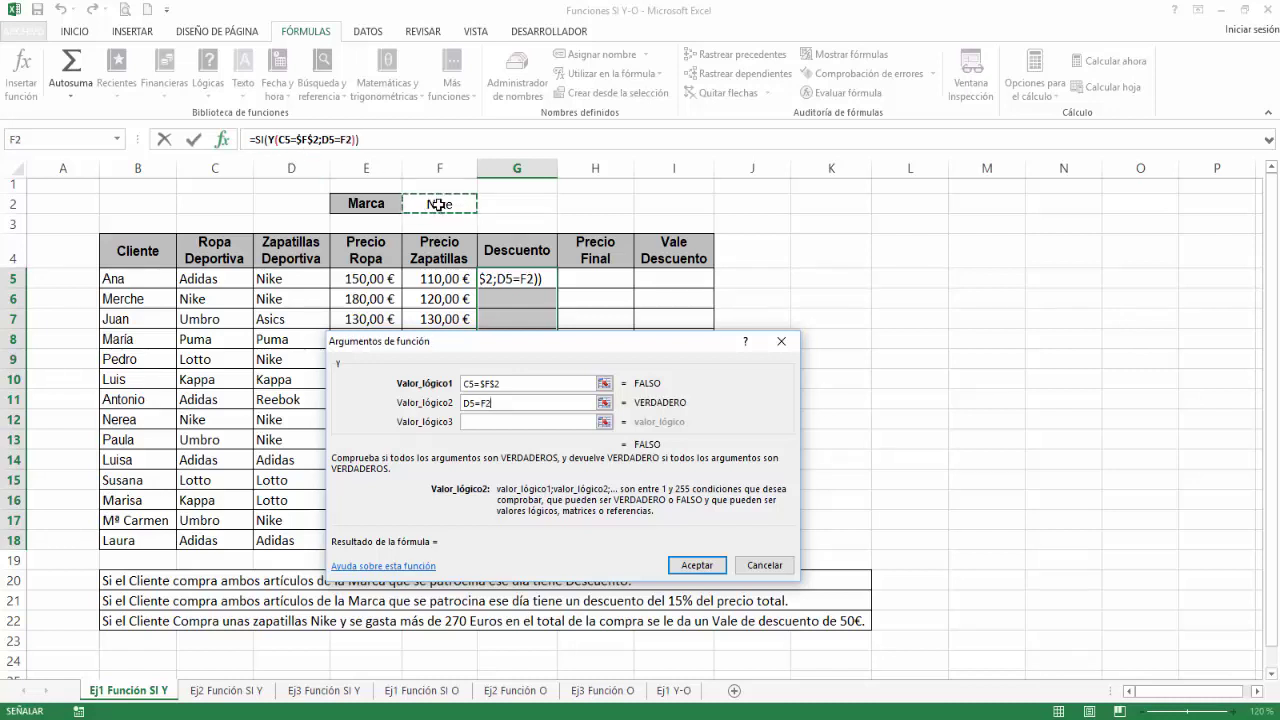
pyautogui.press('F4')
pyautogui.click(256, 139)
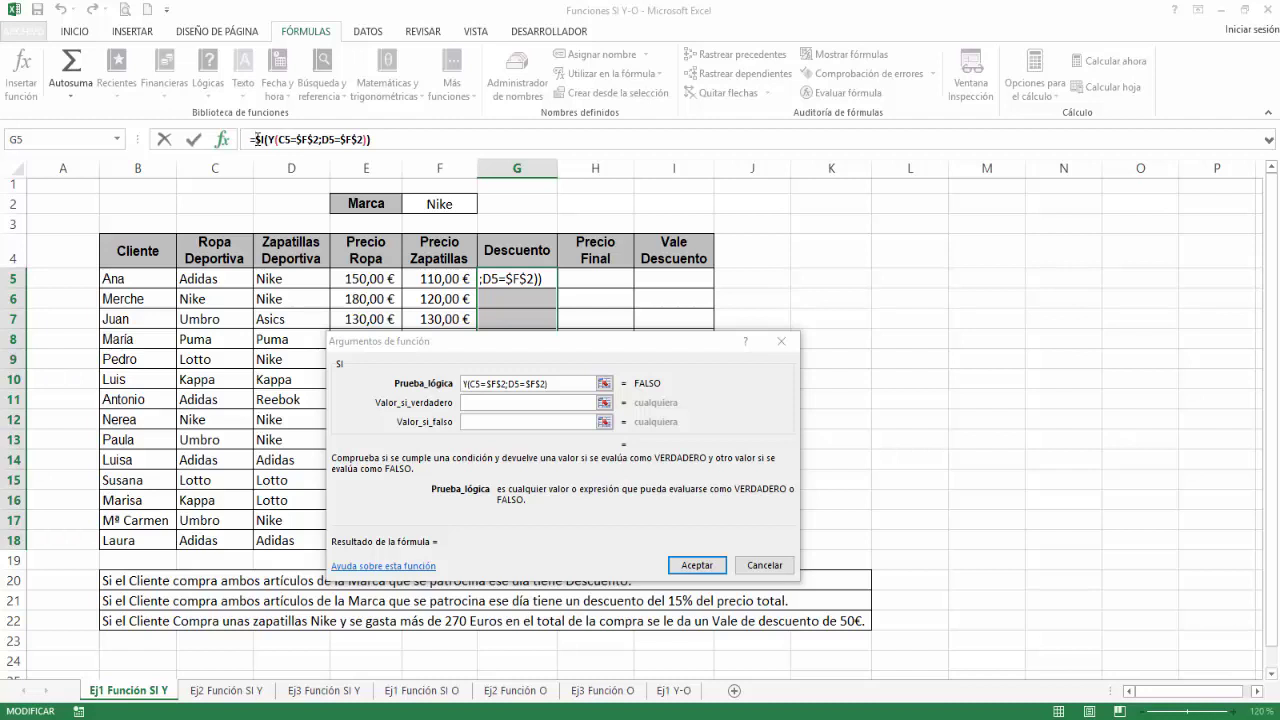
# Set the SI function to return "Descuento" if true and "-" if false, and enter the formula throughout G5:G18
pyautogui.click(514, 404)
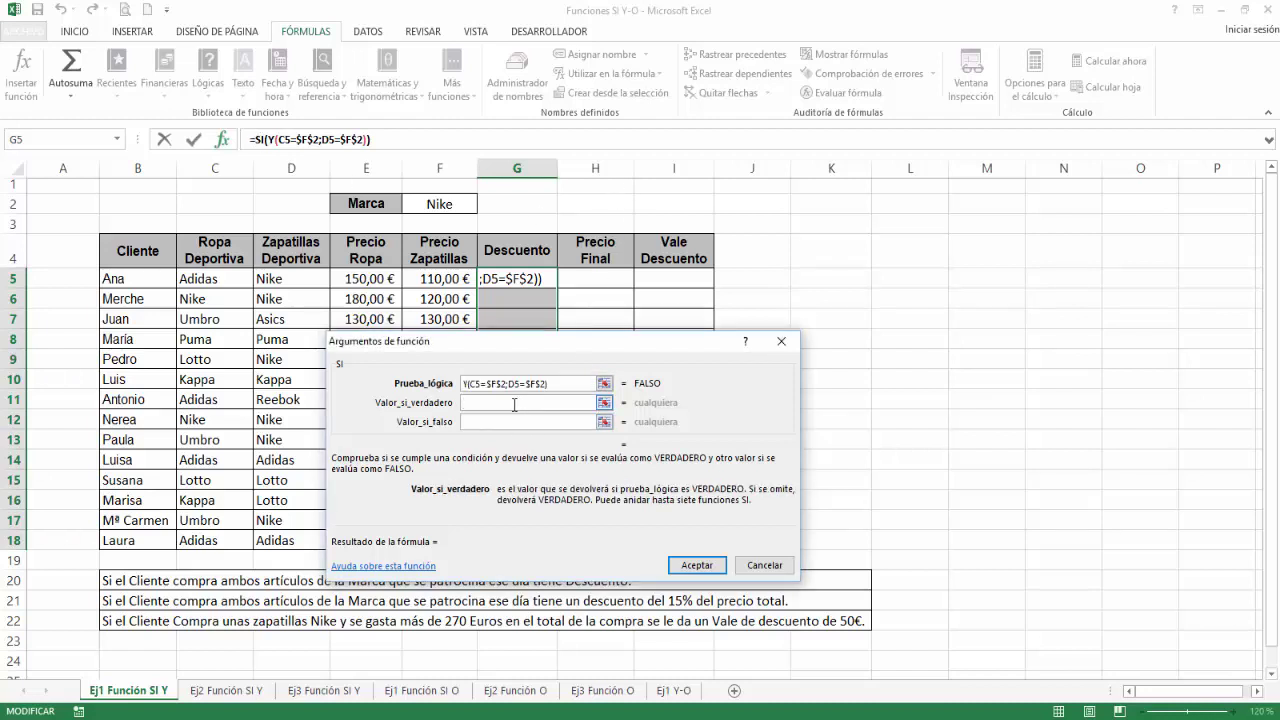
pyautogui.write('"Descu')
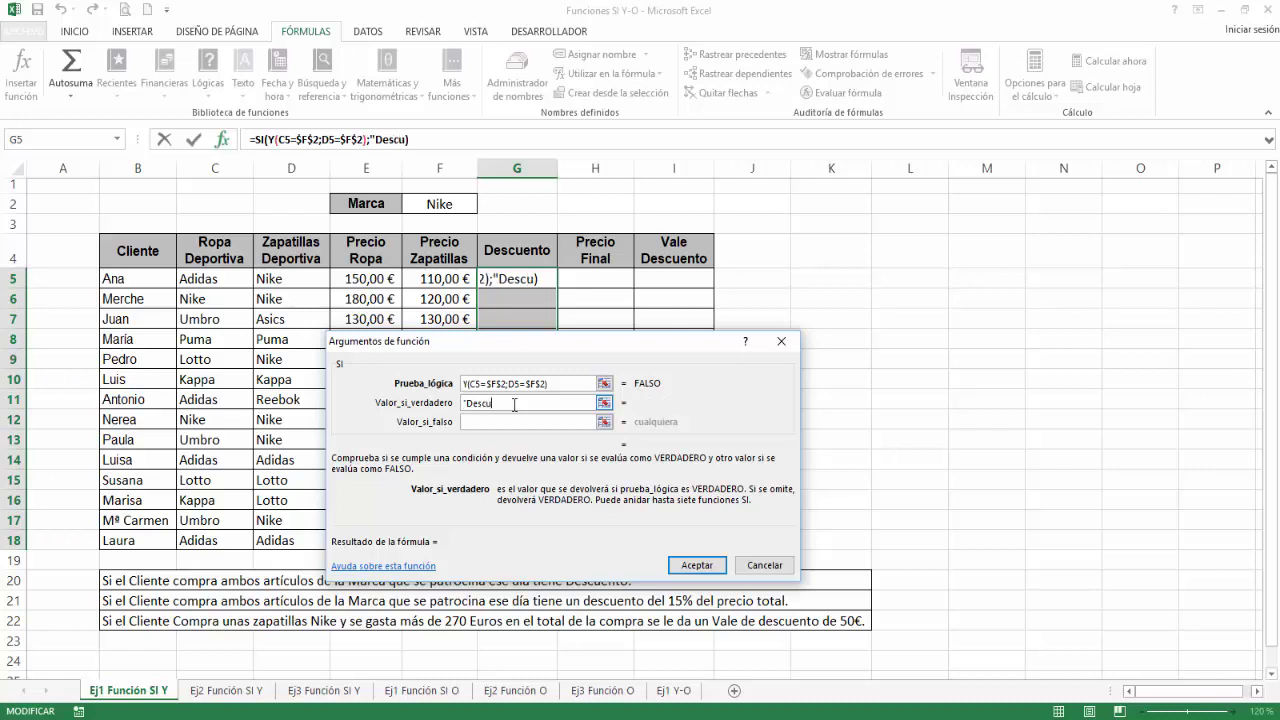
pyautogui.write('ento"')
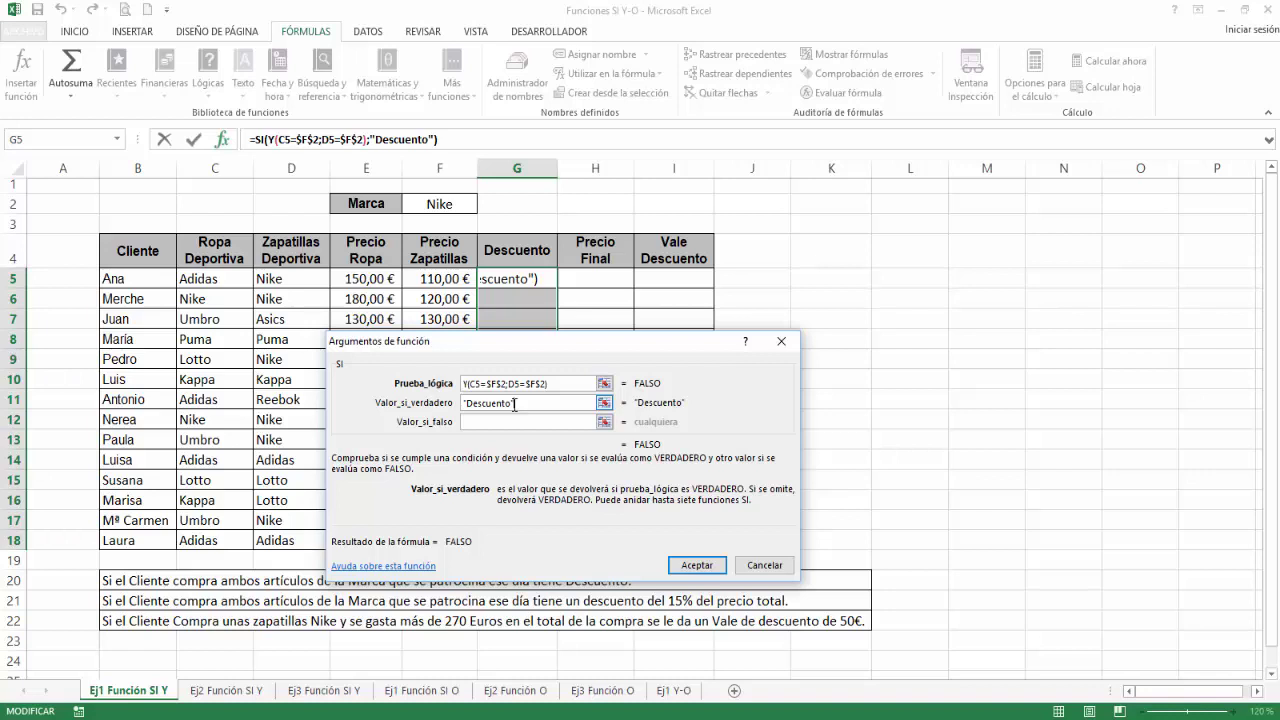
pyautogui.write('"-')
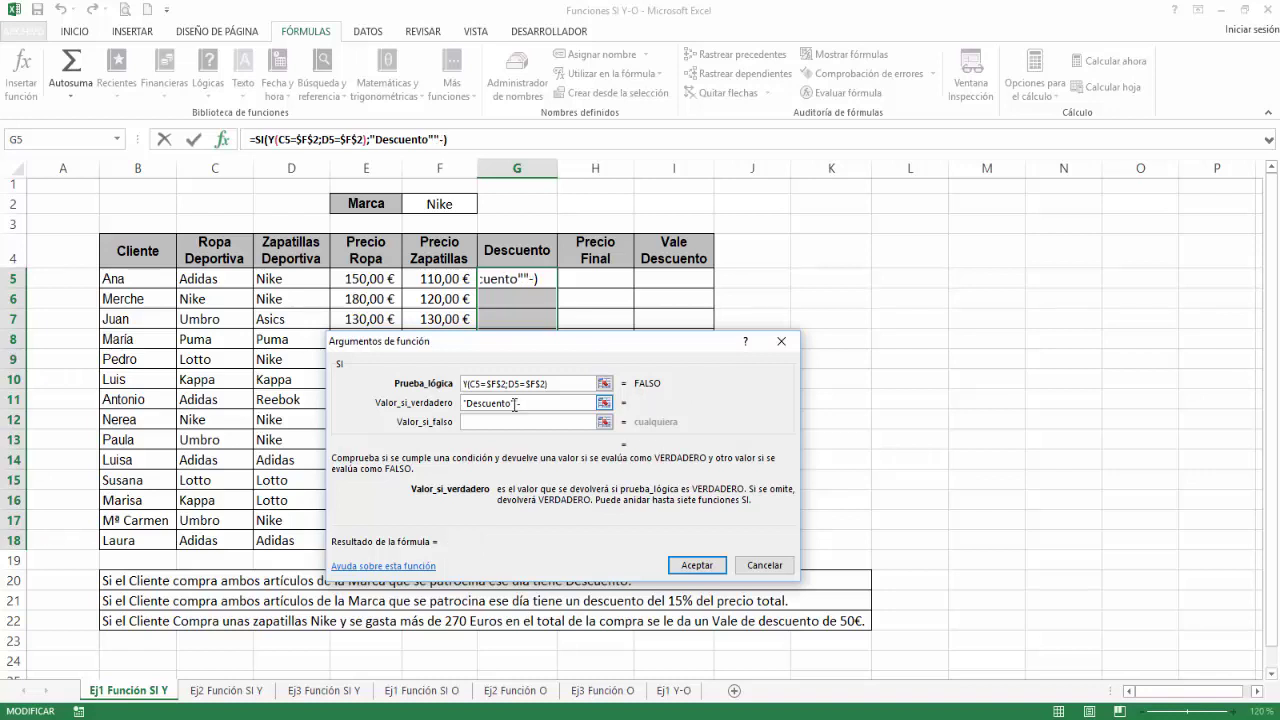
pyautogui.press('BackSpace')
pyautogui.press('BackSpace')
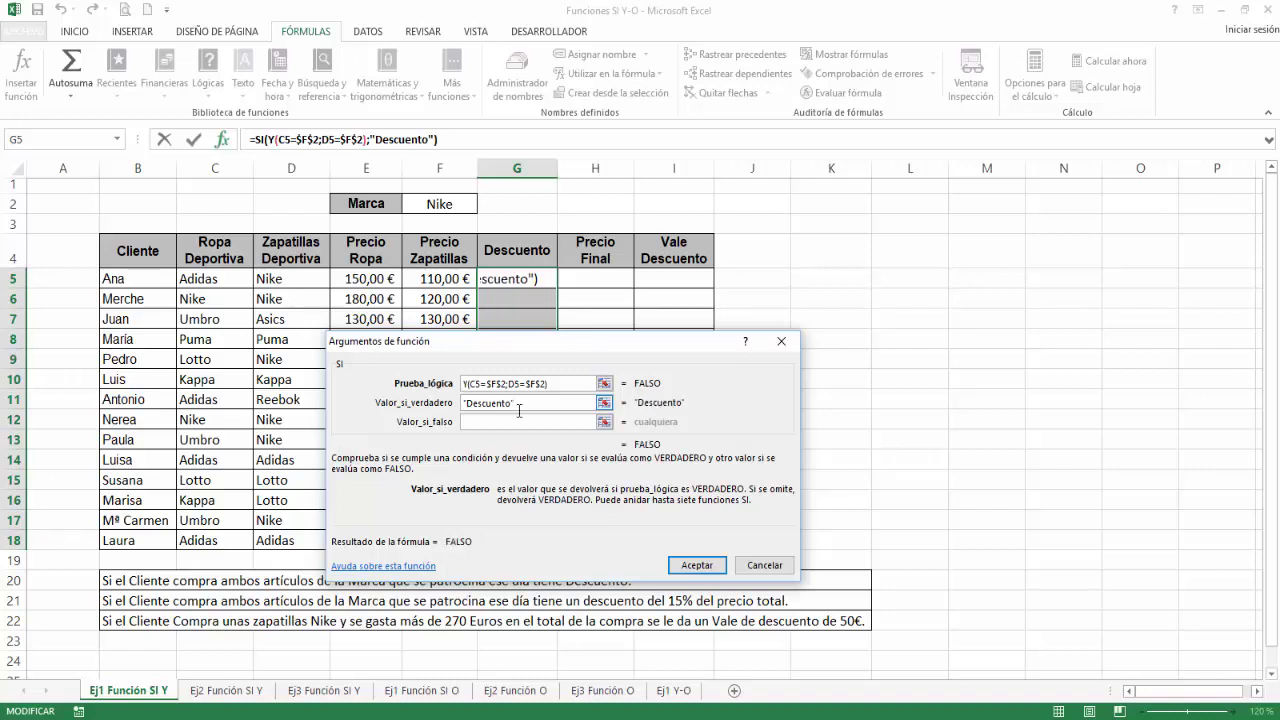
pyautogui.click(507, 424)
pyautogui.write('"-"')
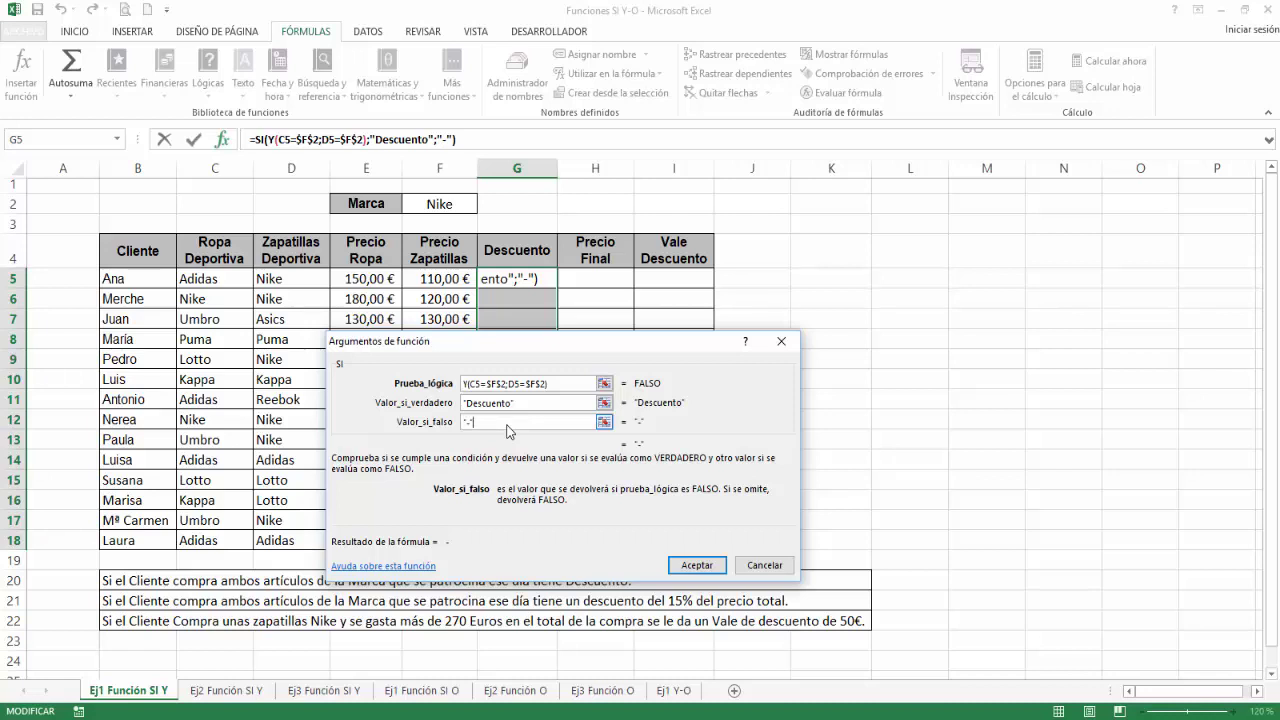
pyautogui.keyDown('ctrl'); pyautogui.click(697, 565); pyautogui.keyUp('ctrl')
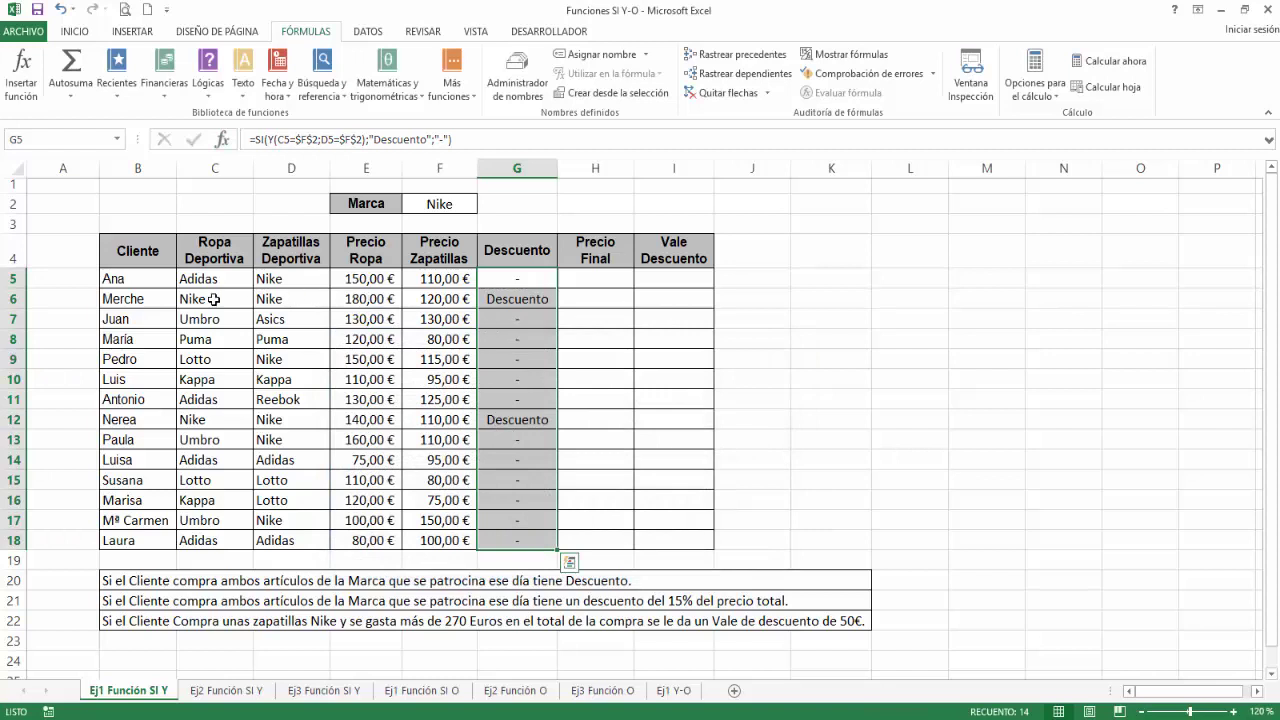
# Change the sponsored Marca in cell F2 to Adidas
pyautogui.click(214, 299)
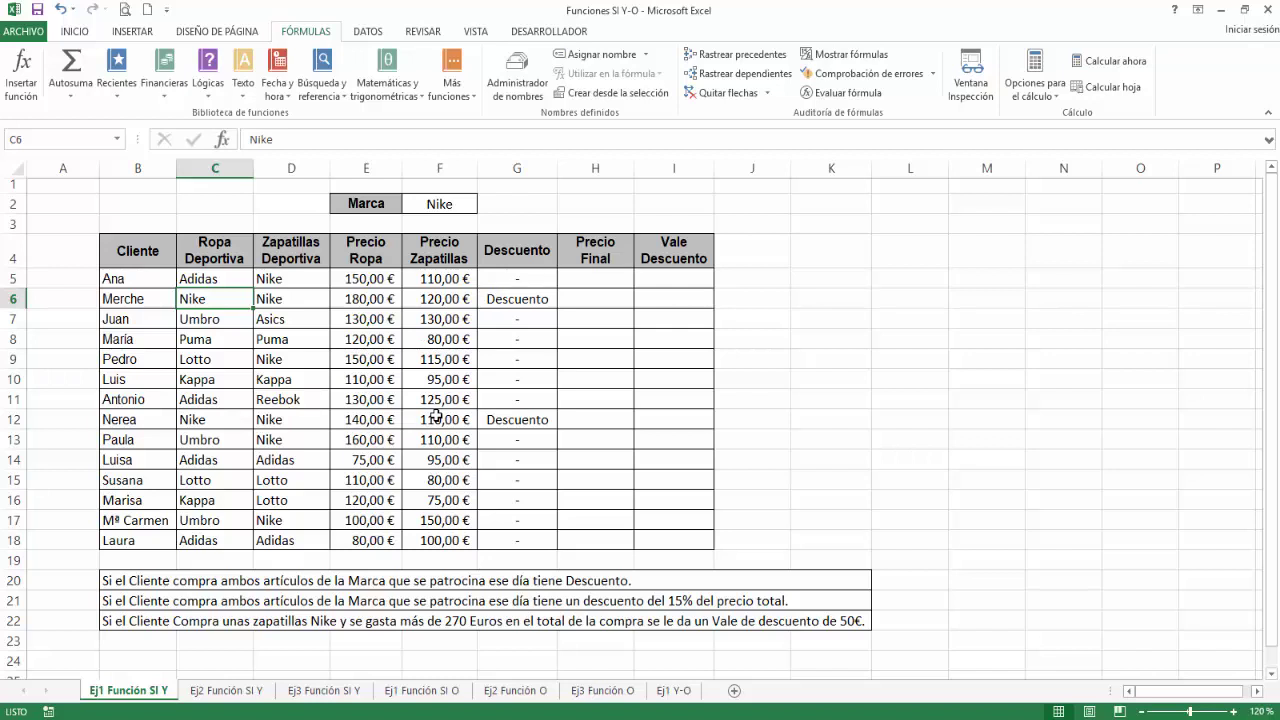
pyautogui.click(463, 205)
pyautogui.click(484, 205)
pyautogui.click(428, 221)
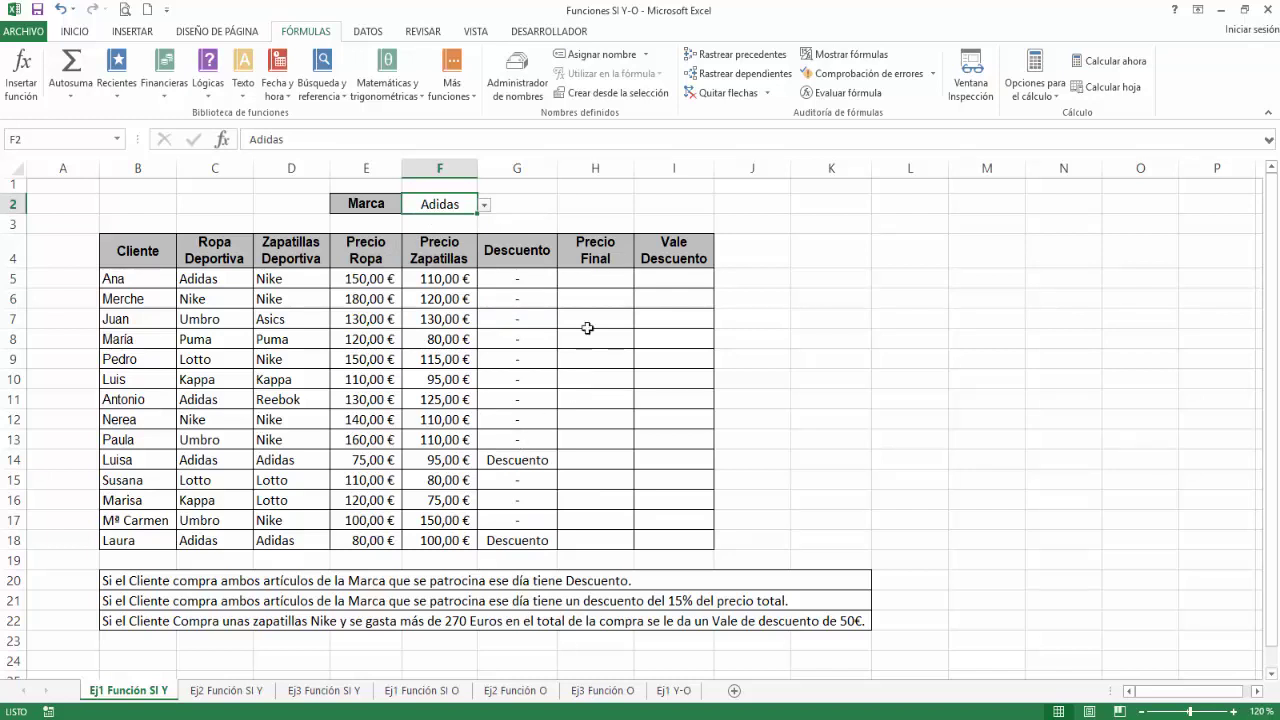
# Start an SI function for the Precio Final cells H5:H18
pyautogui.click(596, 277)
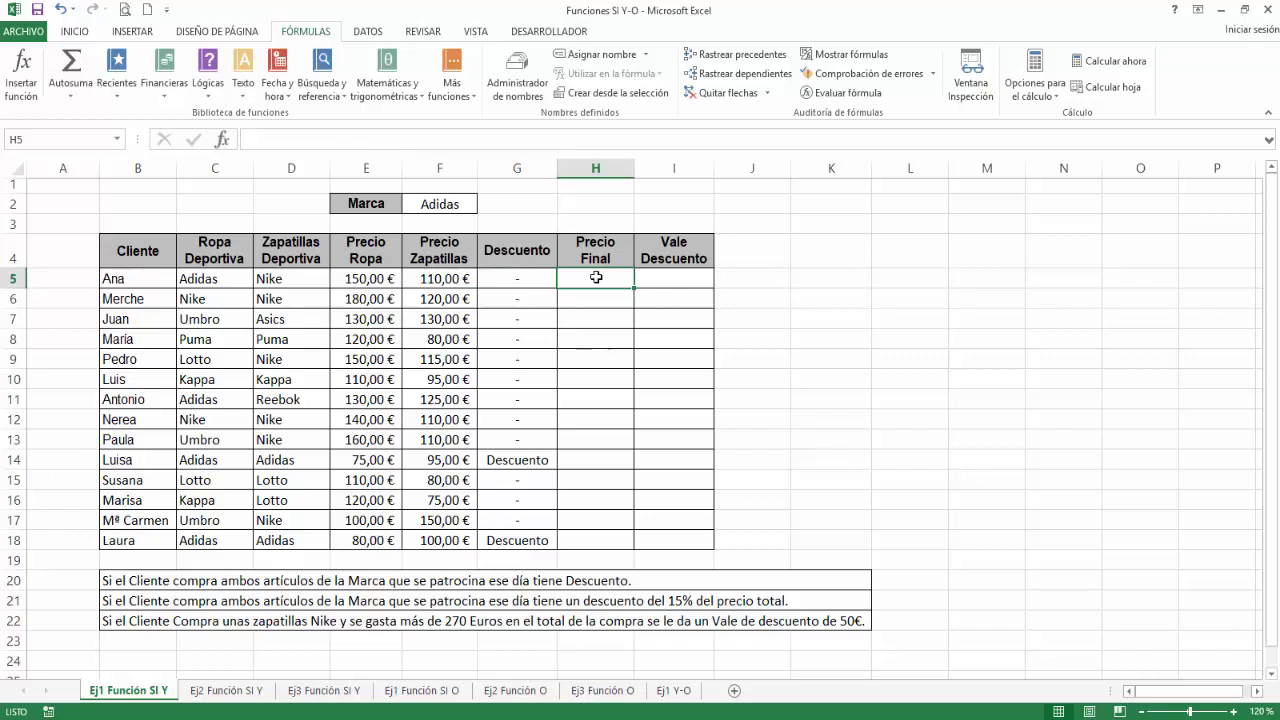
pyautogui.moveTo(595, 277); pyautogui.dragTo(597, 537)
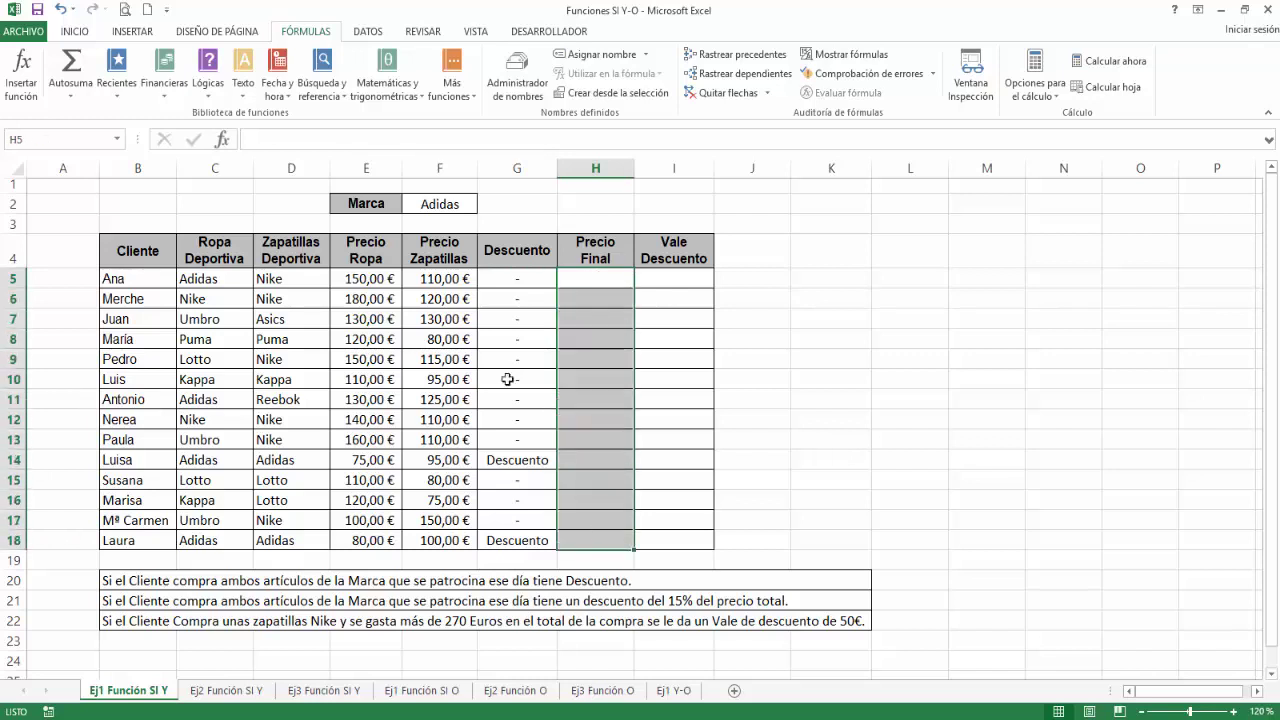
pyautogui.click(214, 96)
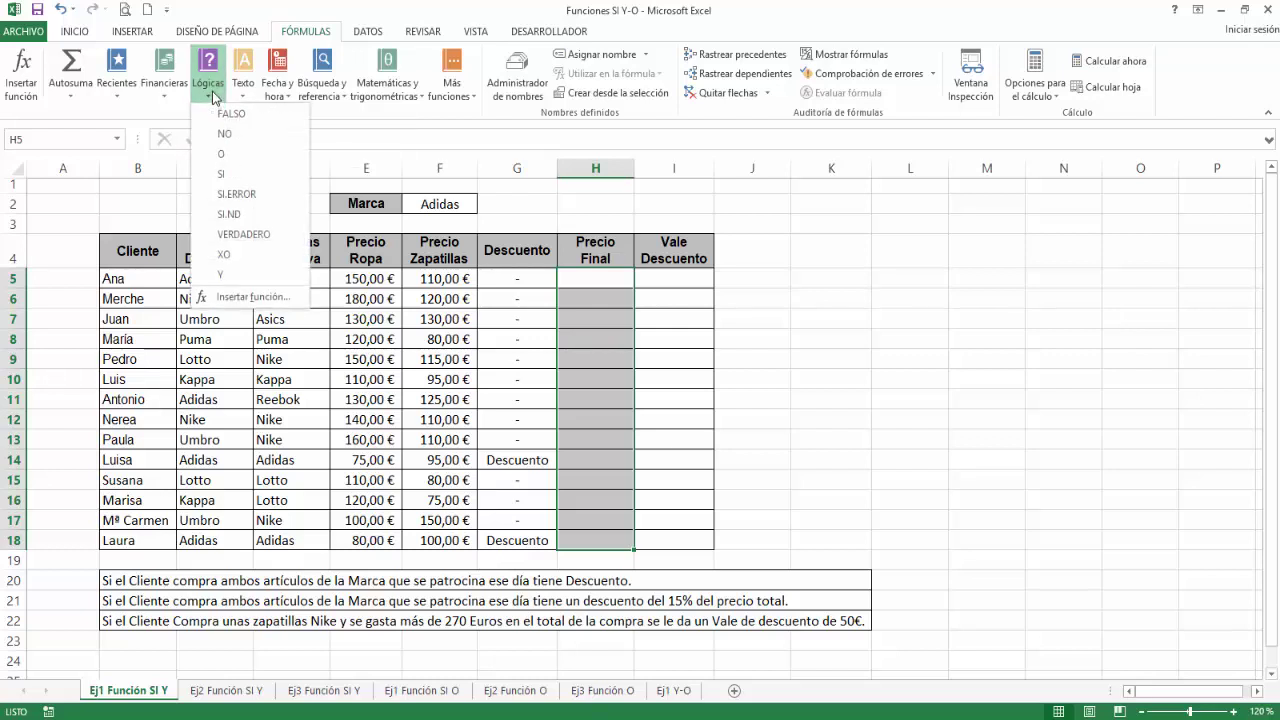
pyautogui.click(222, 173)
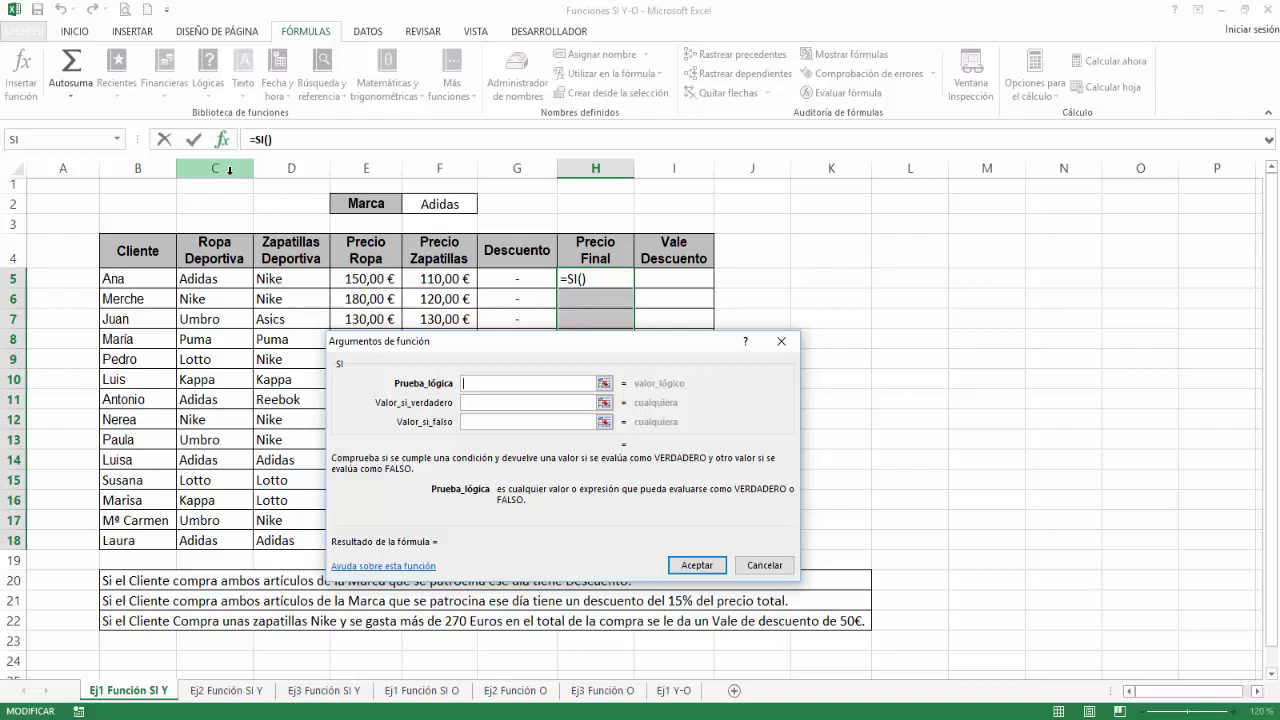
# Nest a Y function as the SI function's logical test and set its first condition to C5=$F$2
pyautogui.click(117, 141)
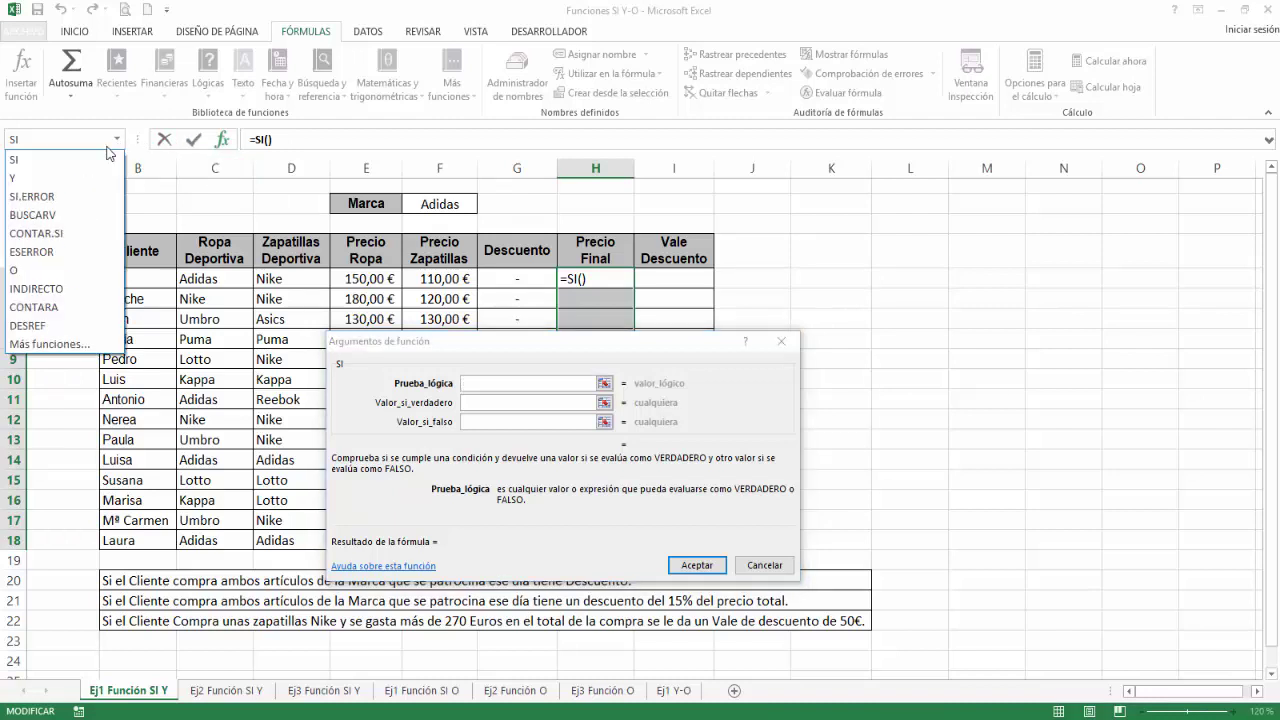
pyautogui.click(92, 183)
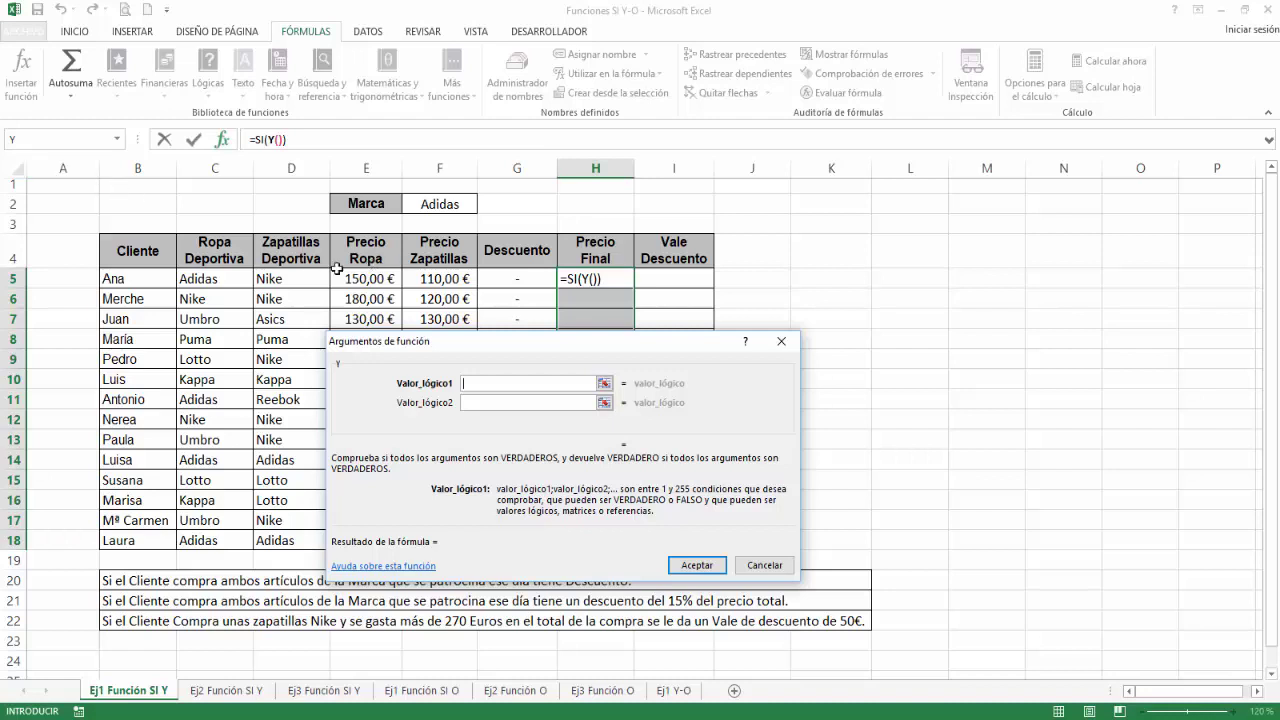
pyautogui.click(237, 276)
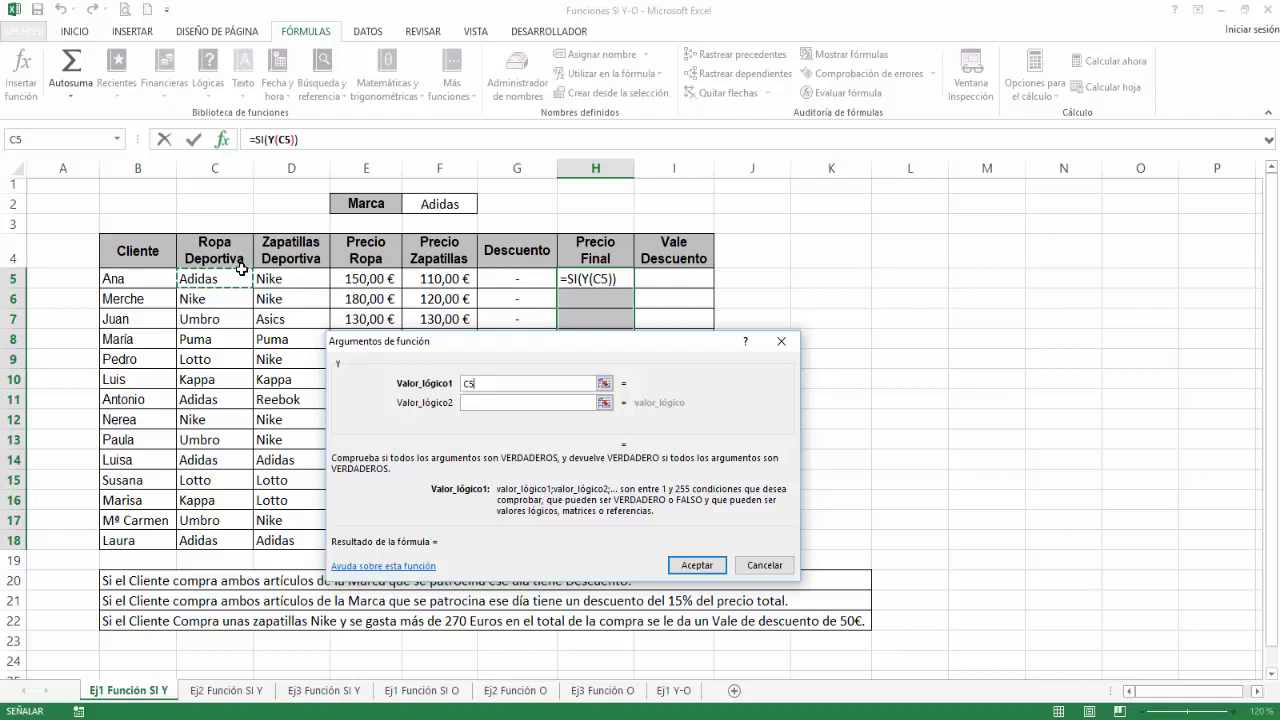
pyautogui.write('=')
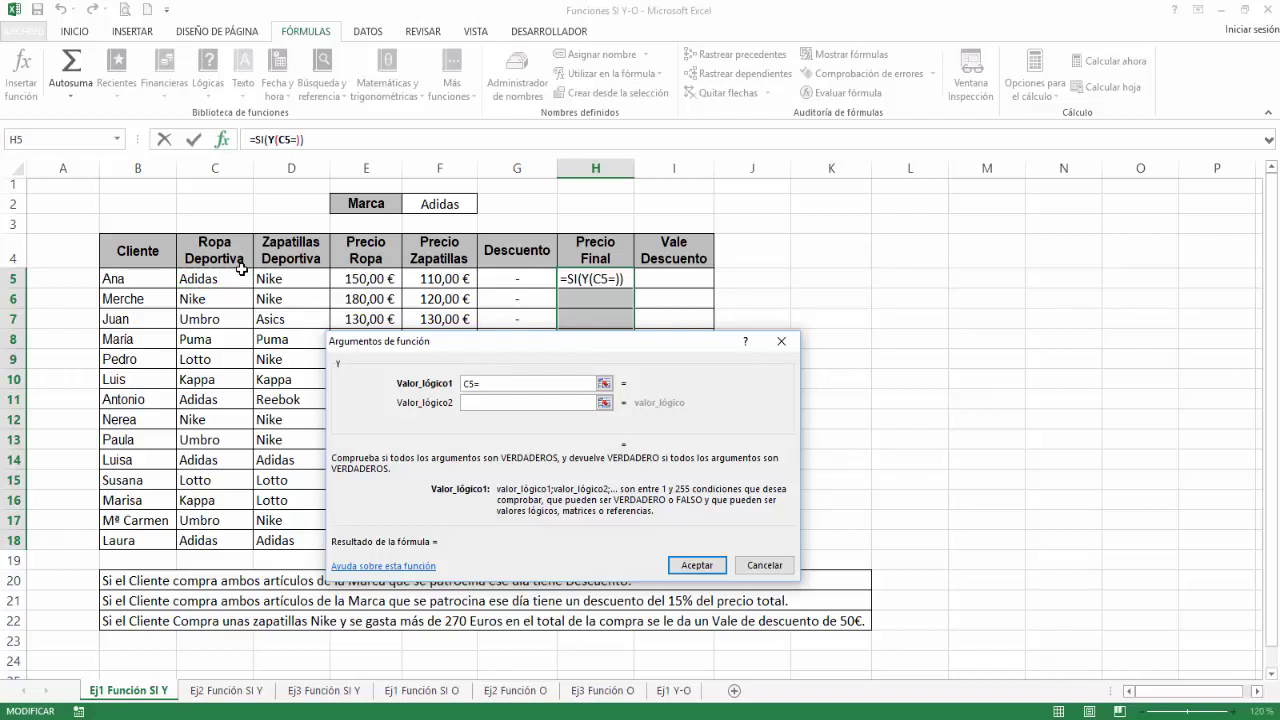
pyautogui.click(448, 203)
pyautogui.press('F4')
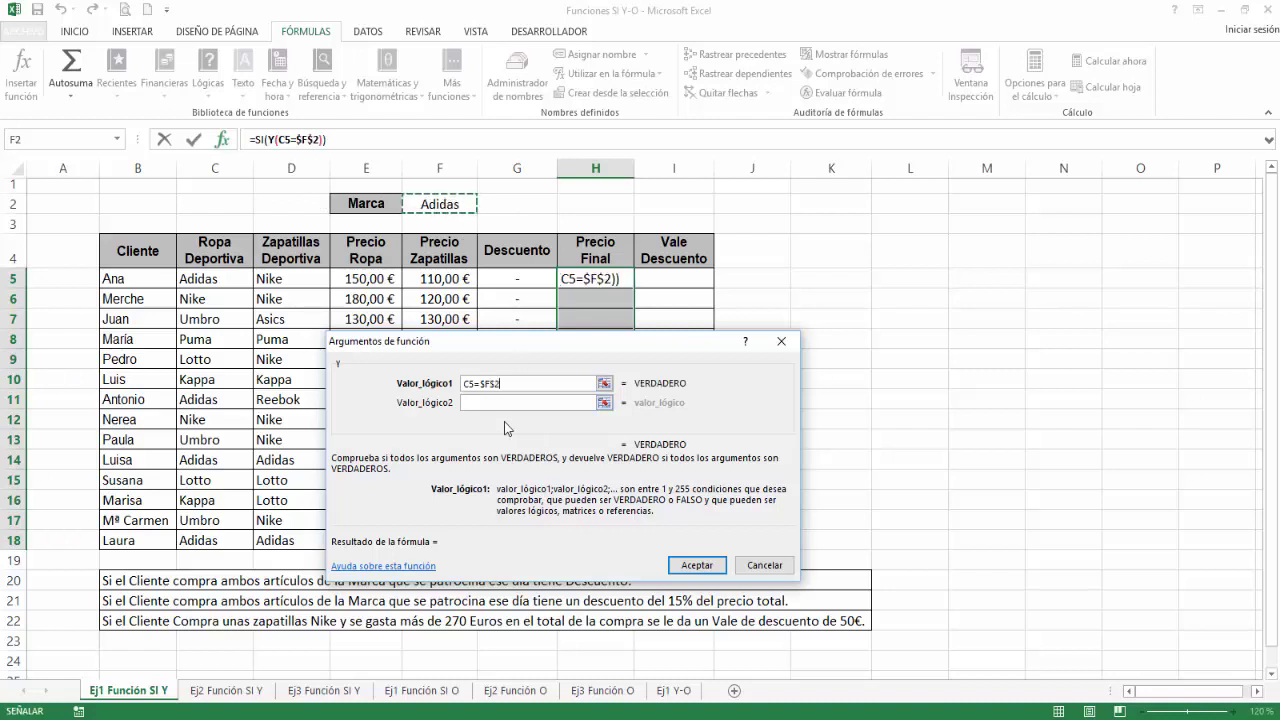
# Set the nested Y function's second condition to D5=$F$2 and return to the outer SI function's arguments
pyautogui.click(498, 402)
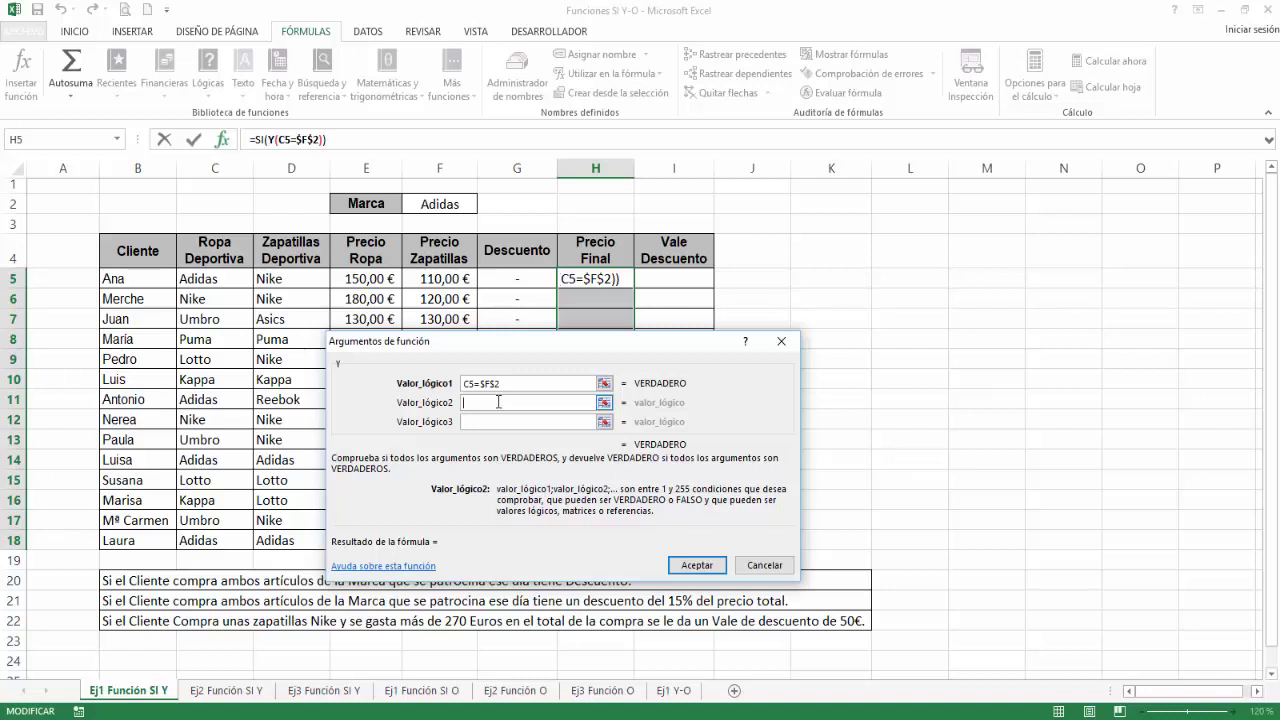
pyautogui.click(298, 282)
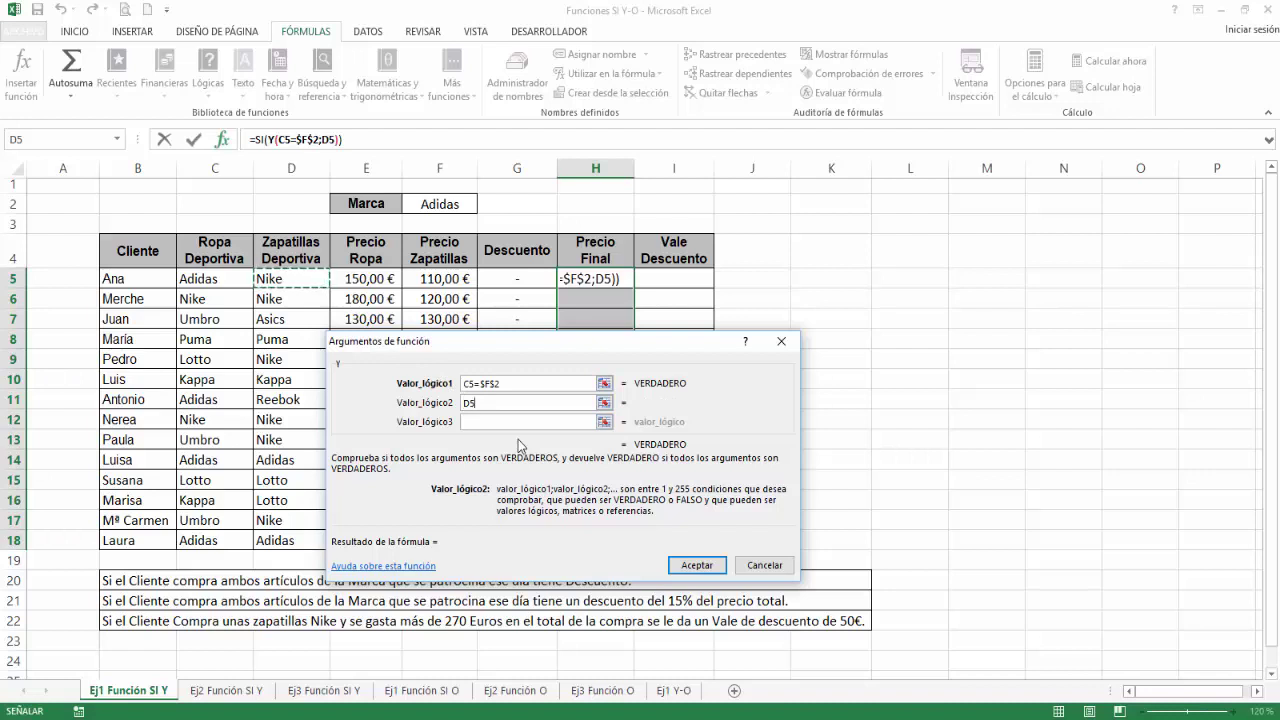
pyautogui.write('=')
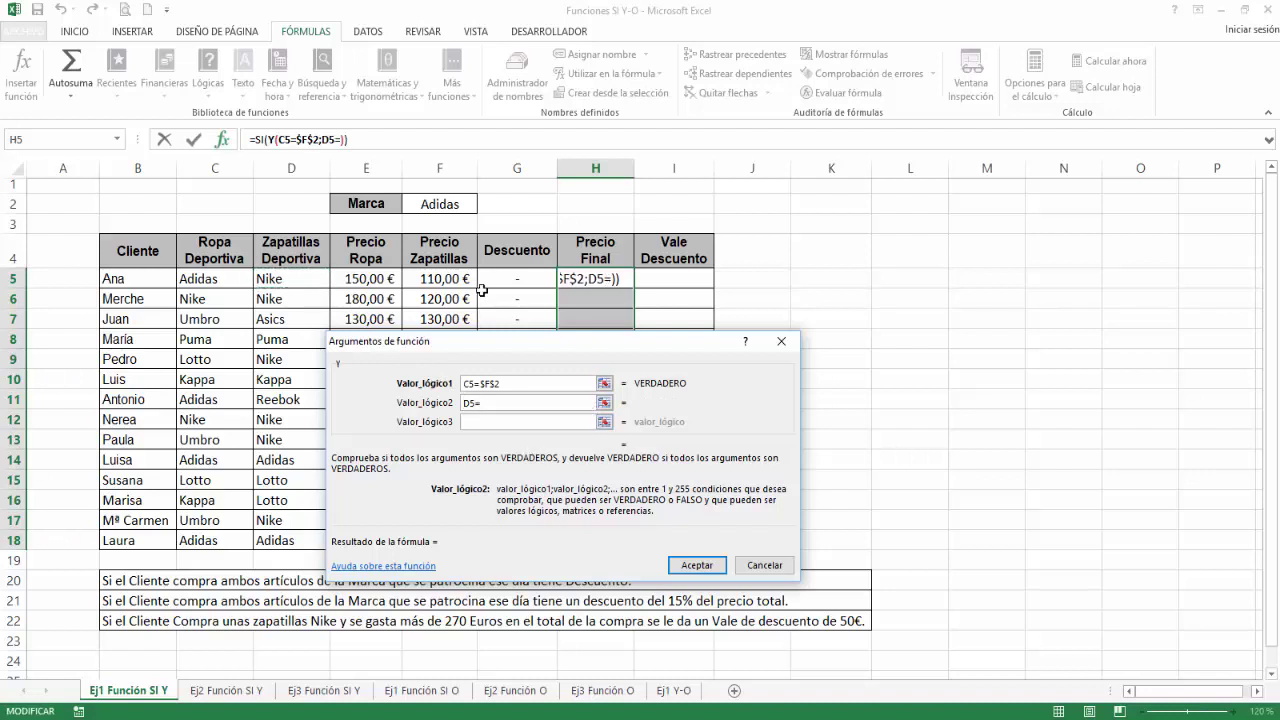
pyautogui.click(455, 201)
pyautogui.press('F4')
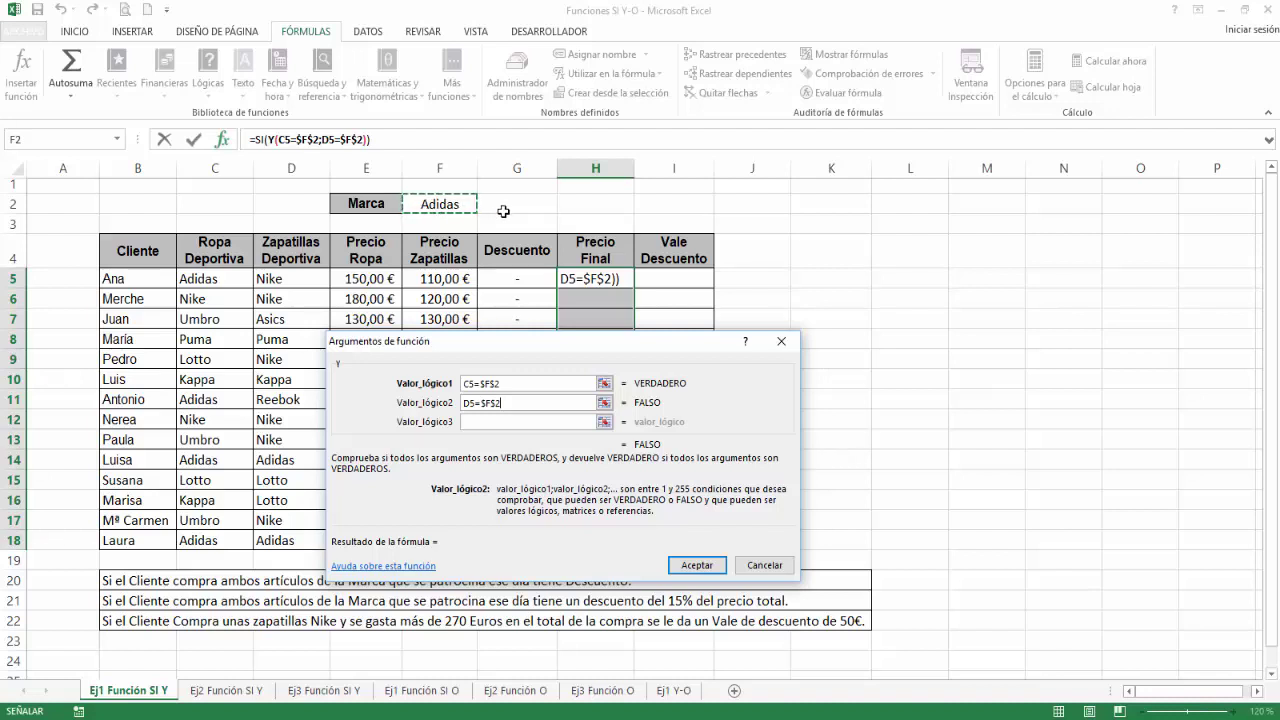
pyautogui.click(259, 140)
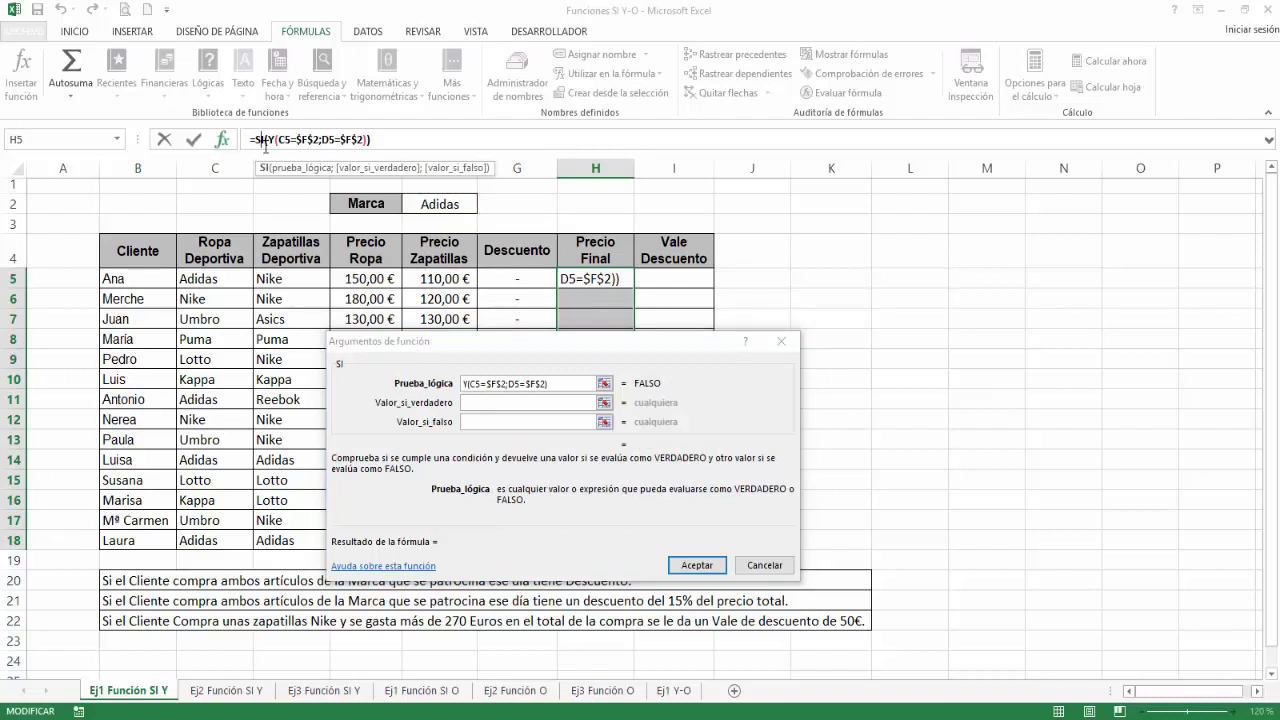
# Set the Precio Final SI function's value if true to (E5+F5)*0,85
pyautogui.click(487, 404)
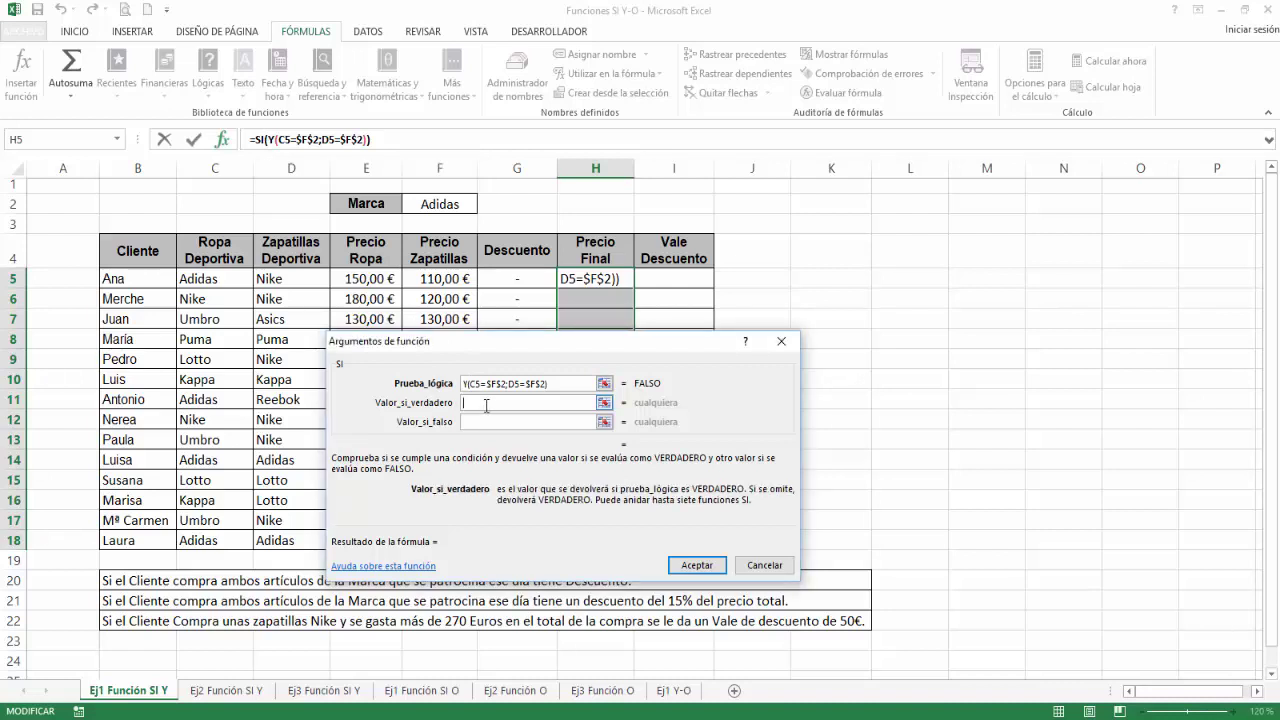
pyautogui.write('(')
pyautogui.click(376, 281)
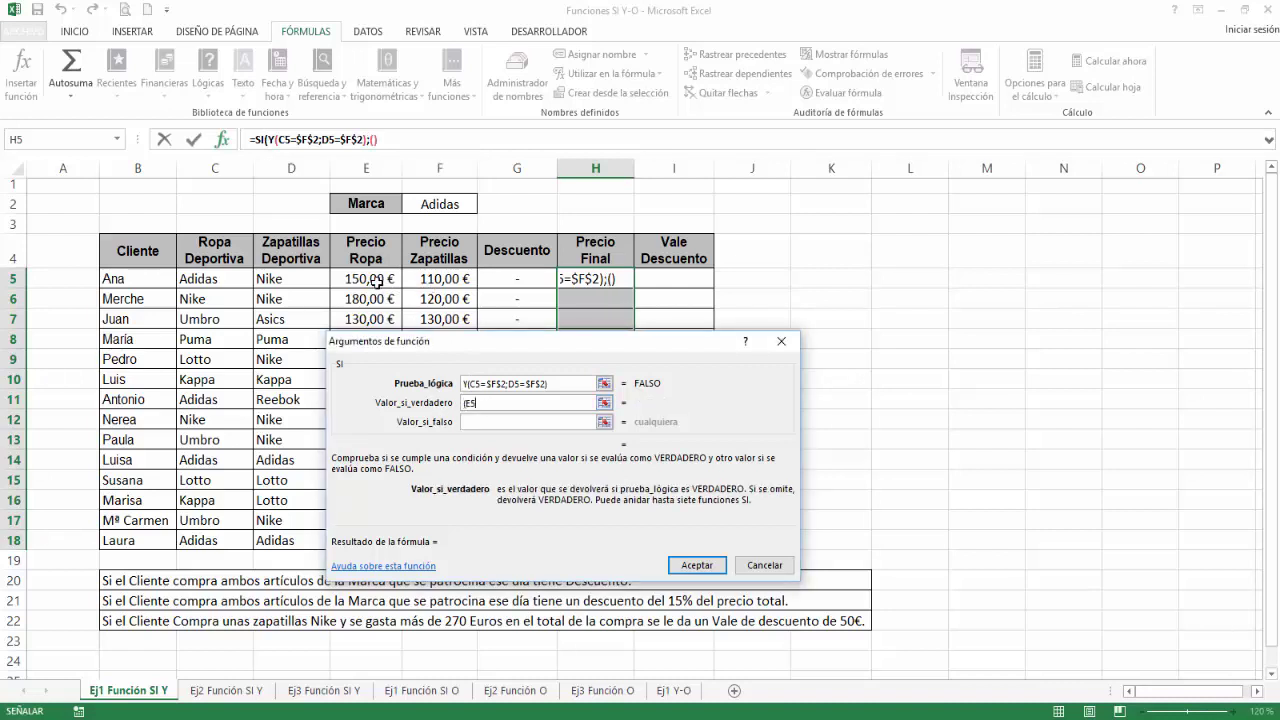
pyautogui.write('+')
pyautogui.click(426, 278)
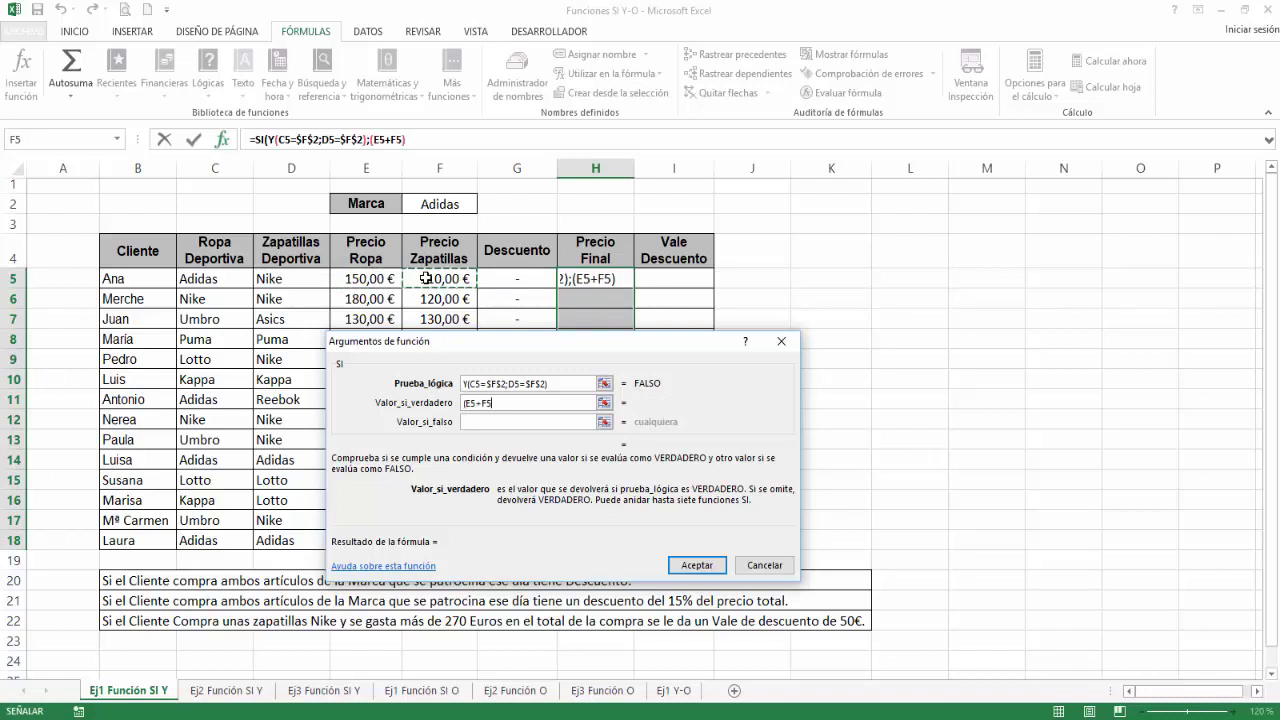
pyautogui.write(')')
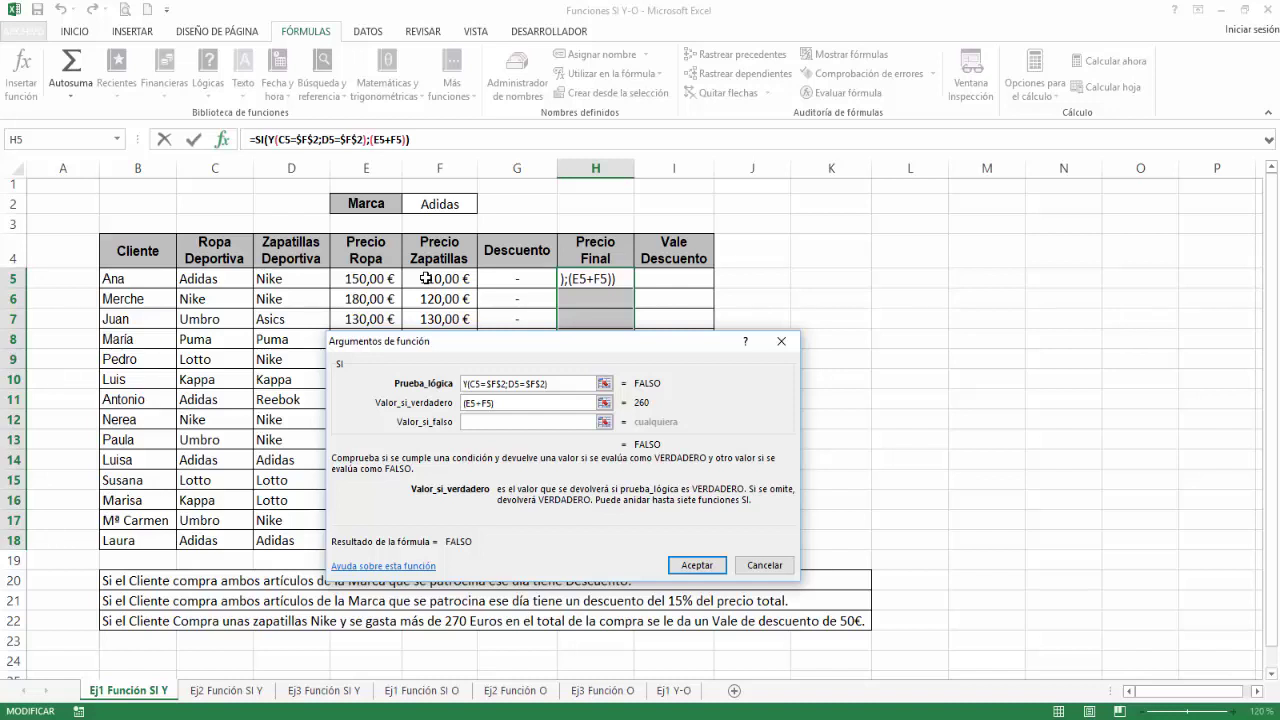
pyautogui.write('*0,85')
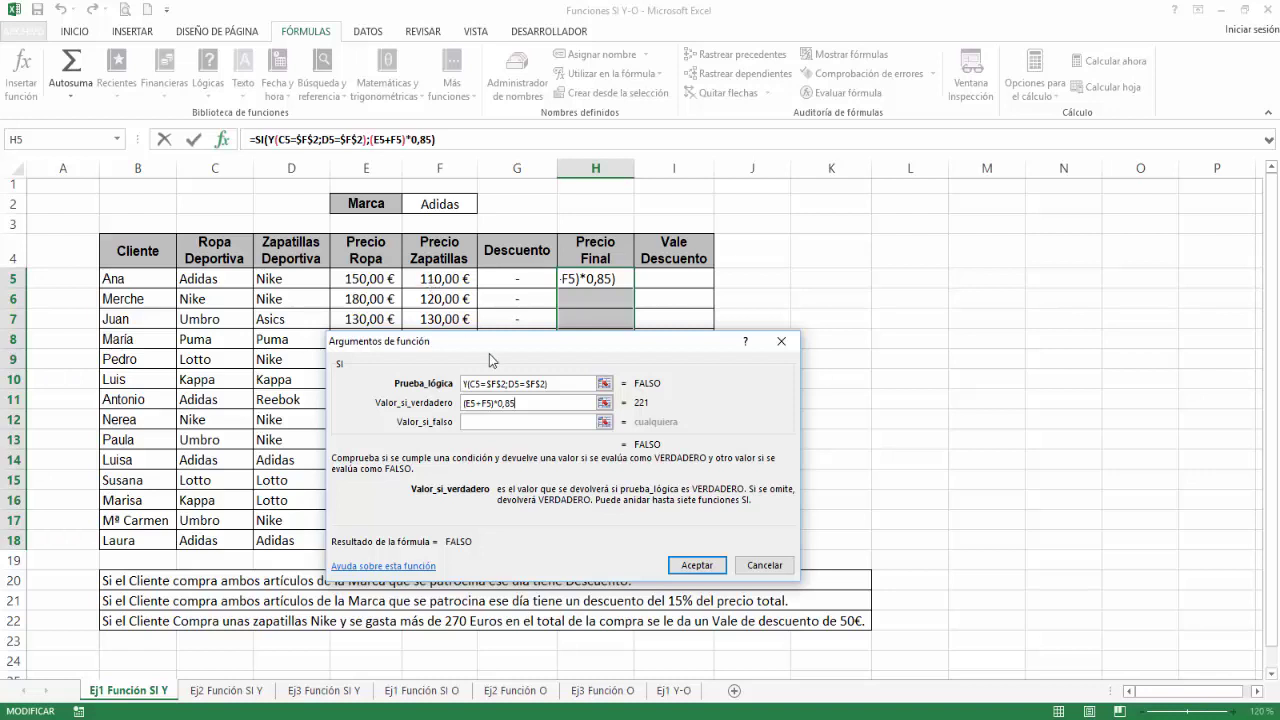
# Set the SI function's value if false to E5+F5 and enter the formula throughout H5:H18
pyautogui.click(597, 421)
pyautogui.click(372, 284)
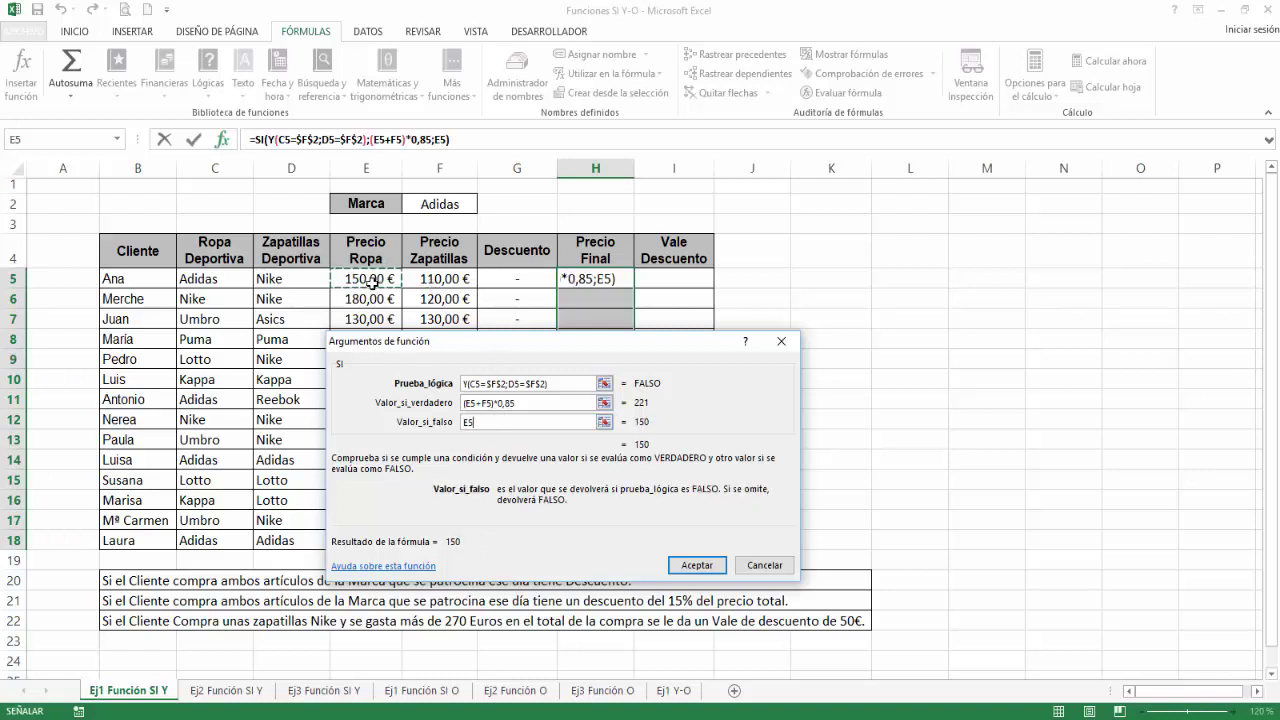
pyautogui.write('+')
pyautogui.click(443, 281)
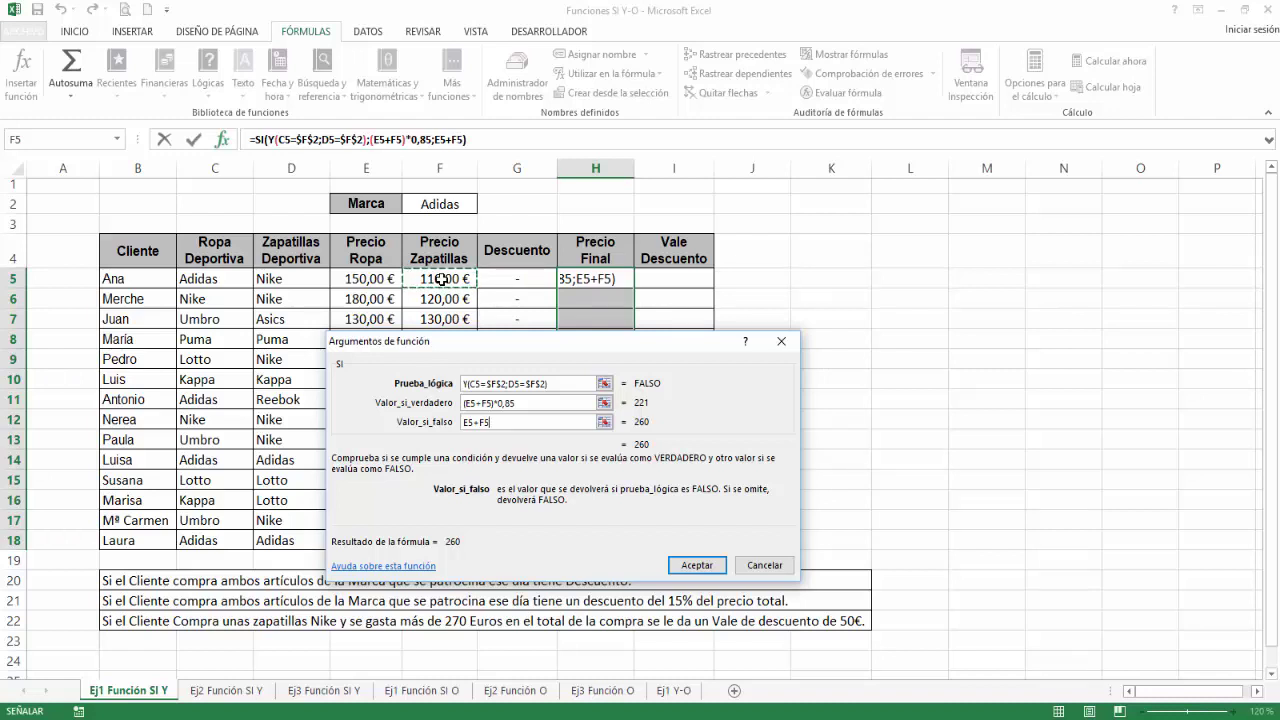
pyautogui.hotkey('ctrl', 'Return')
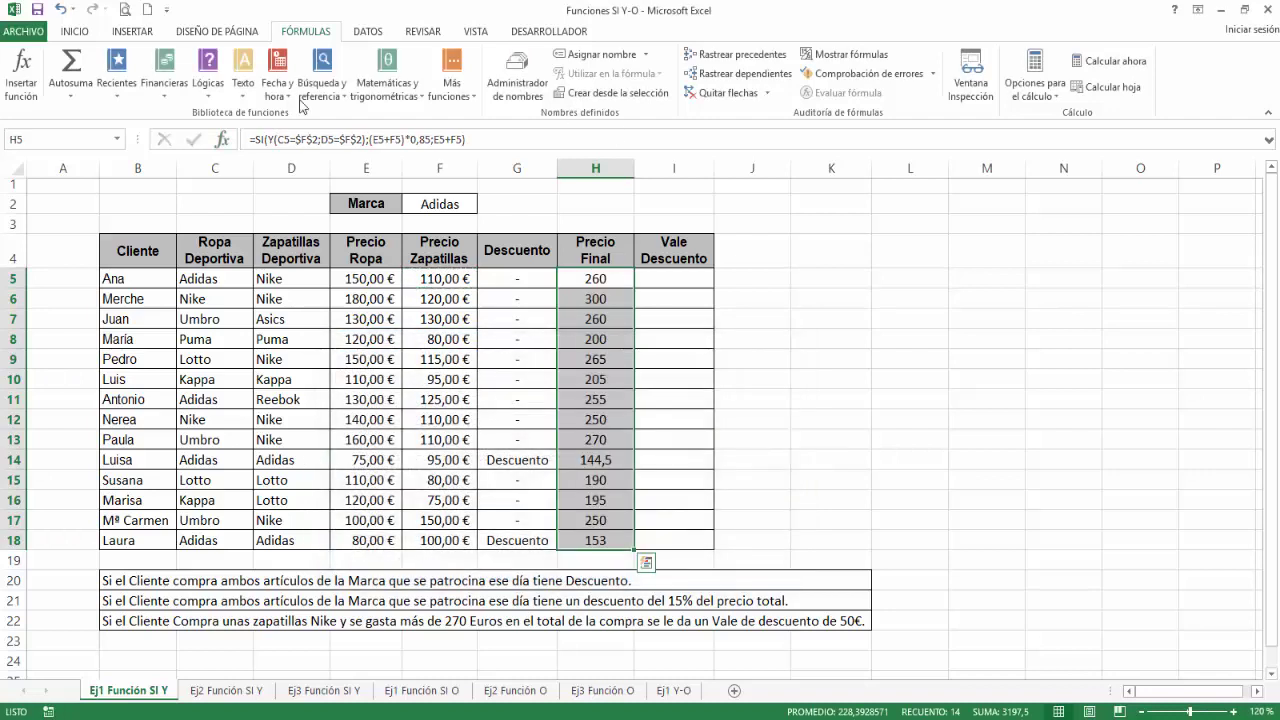
# Apply the euro accounting number format to the Precio Final cells H5:H18
pyautogui.click(80, 33)
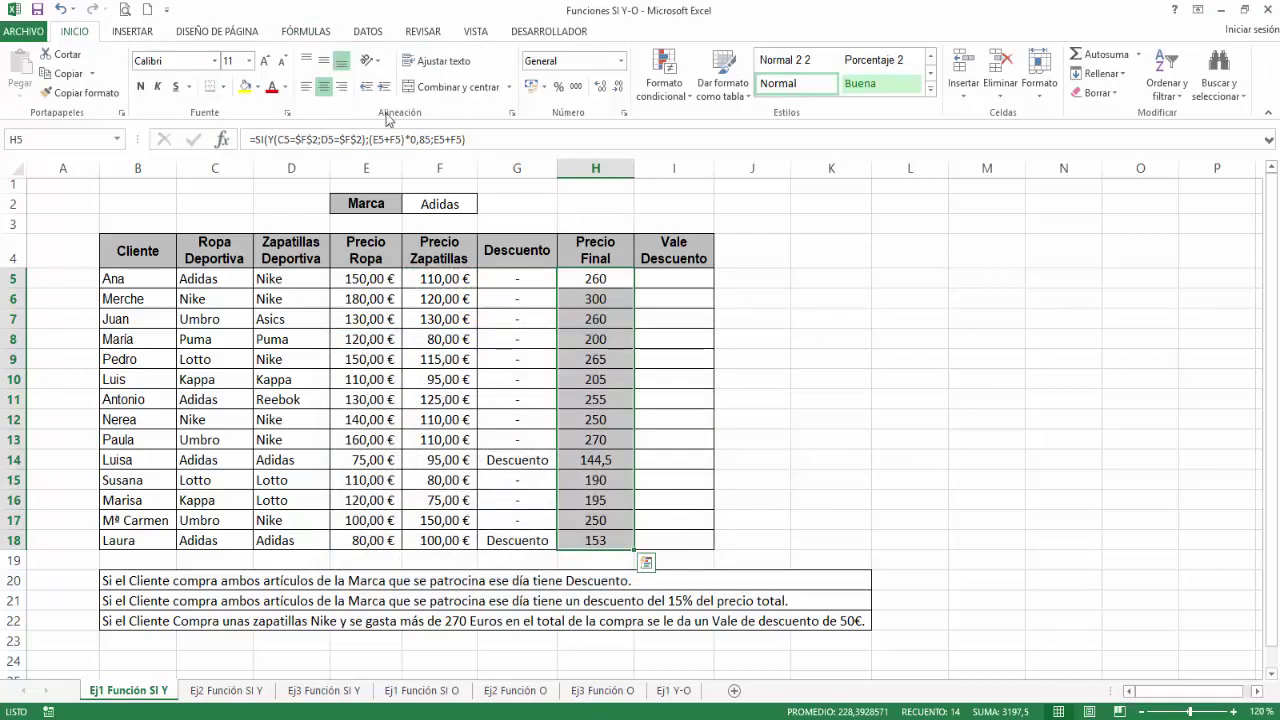
pyautogui.click(533, 87)
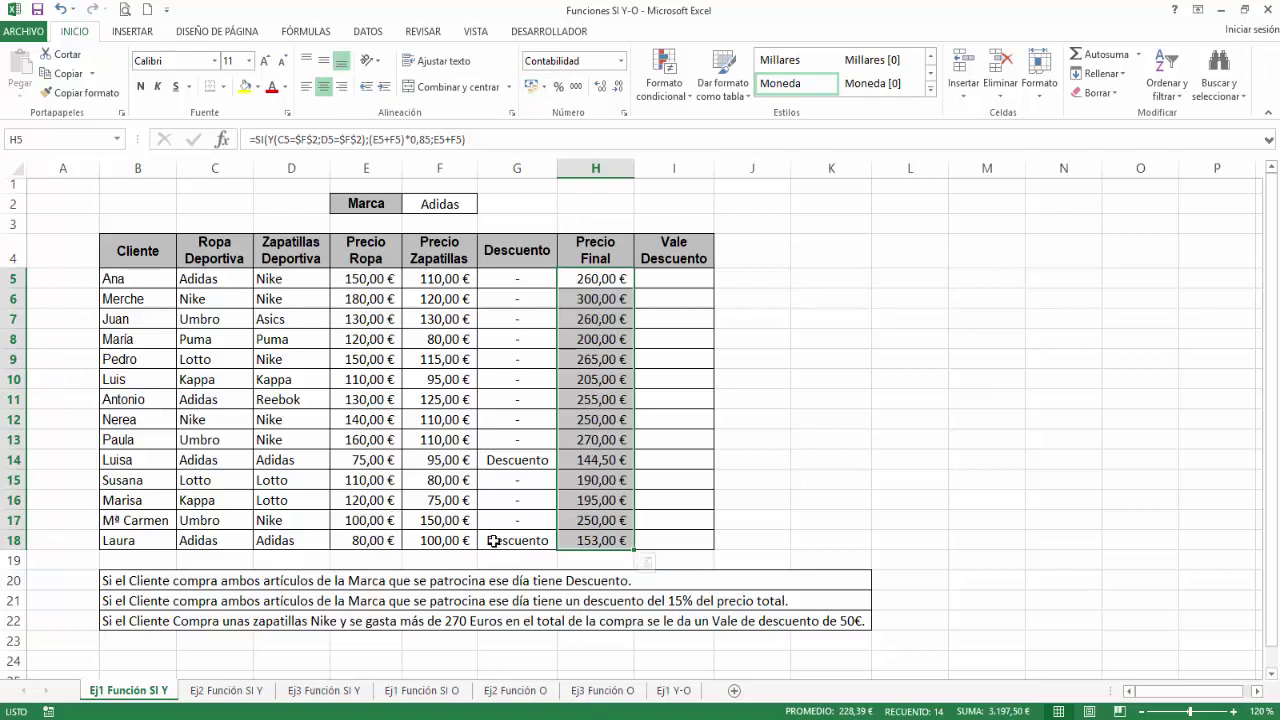
# Start an SI function for the Vale Descuento cells I5:I18 and nest a Y function as its logical test
pyautogui.click(676, 273)
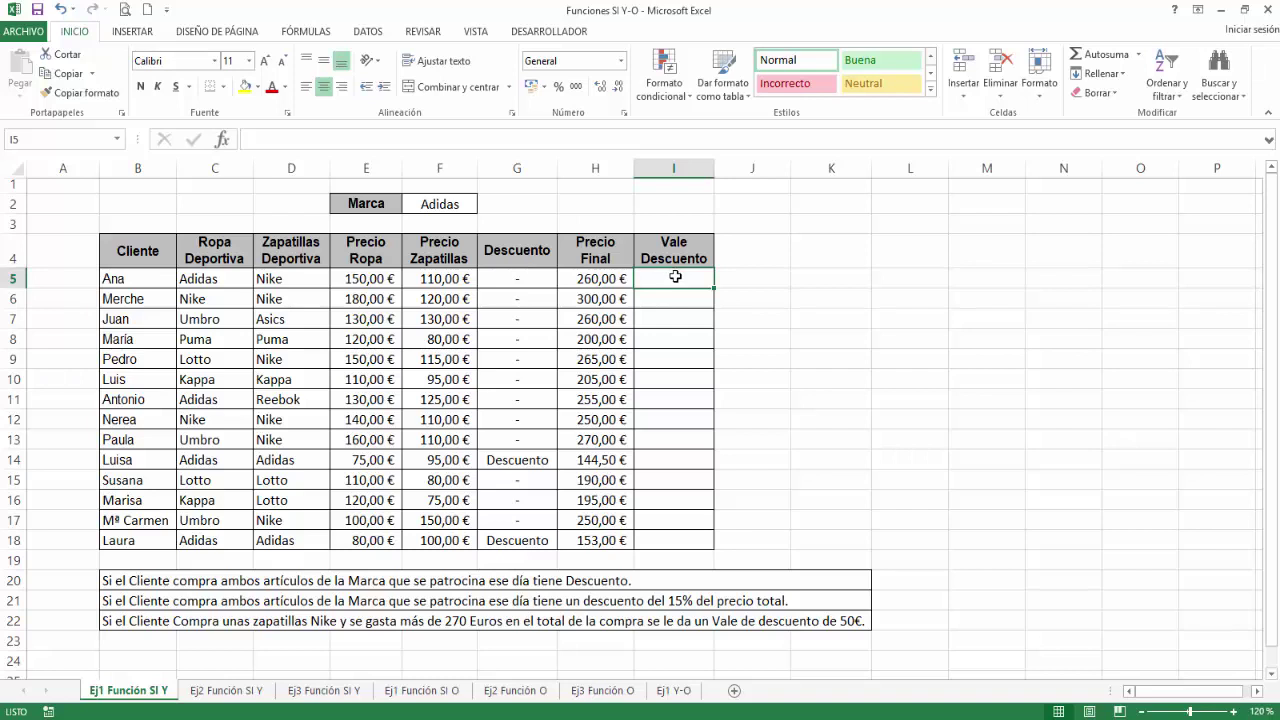
pyautogui.moveTo(674, 274); pyautogui.dragTo(662, 535)
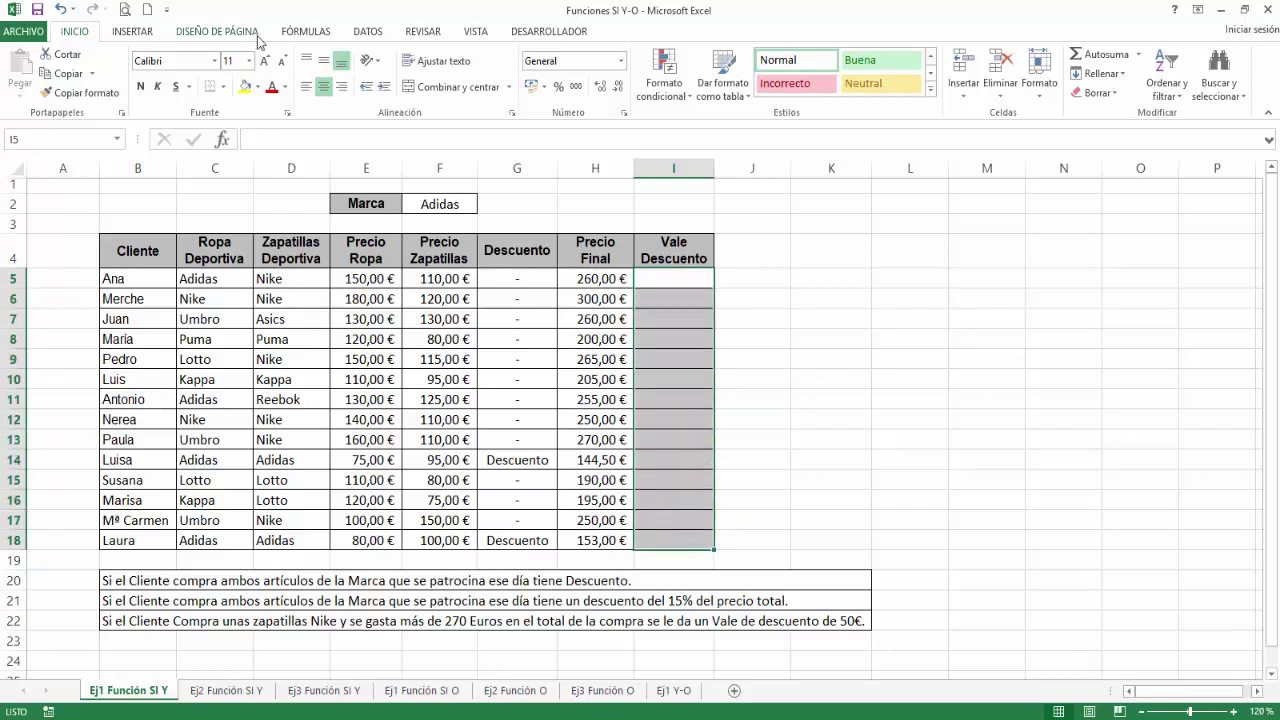
pyautogui.click(292, 33)
pyautogui.click(208, 80)
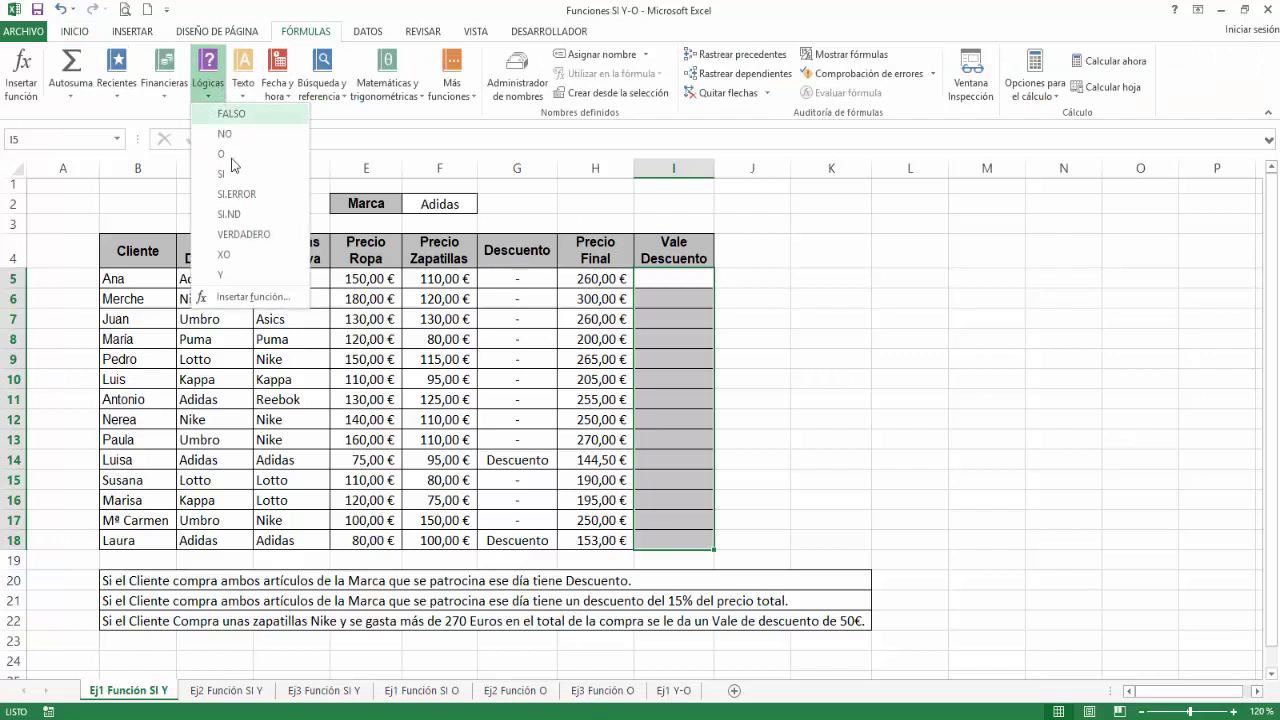
pyautogui.click(235, 174)
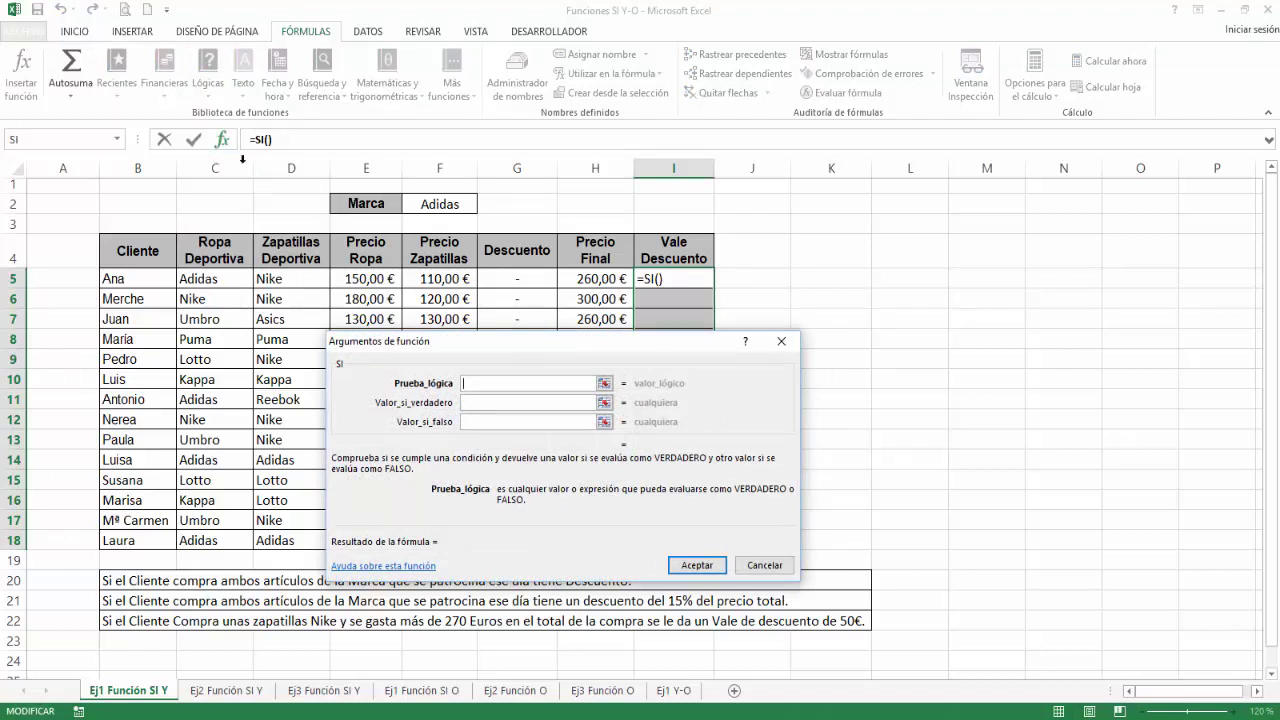
pyautogui.click(117, 139)
pyautogui.click(68, 179)
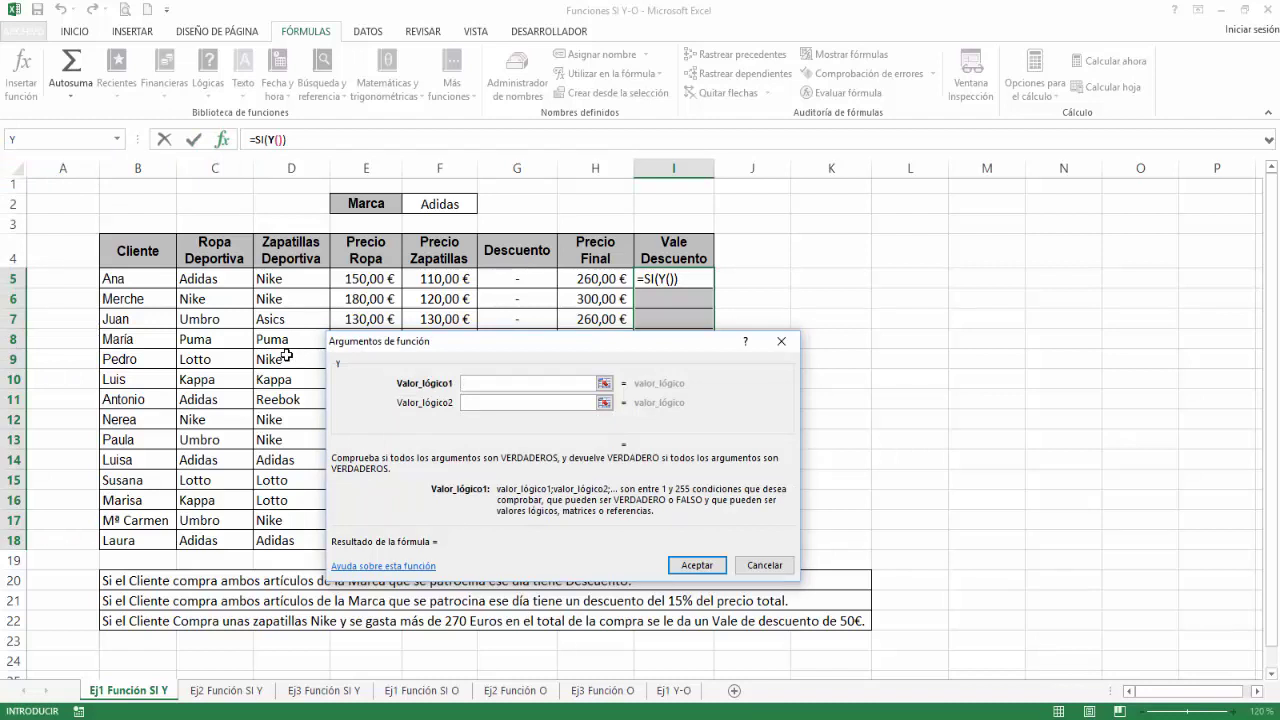
# Set the first condition of the Vale Descuento Y function to D5="Nike"
pyautogui.click(293, 281)
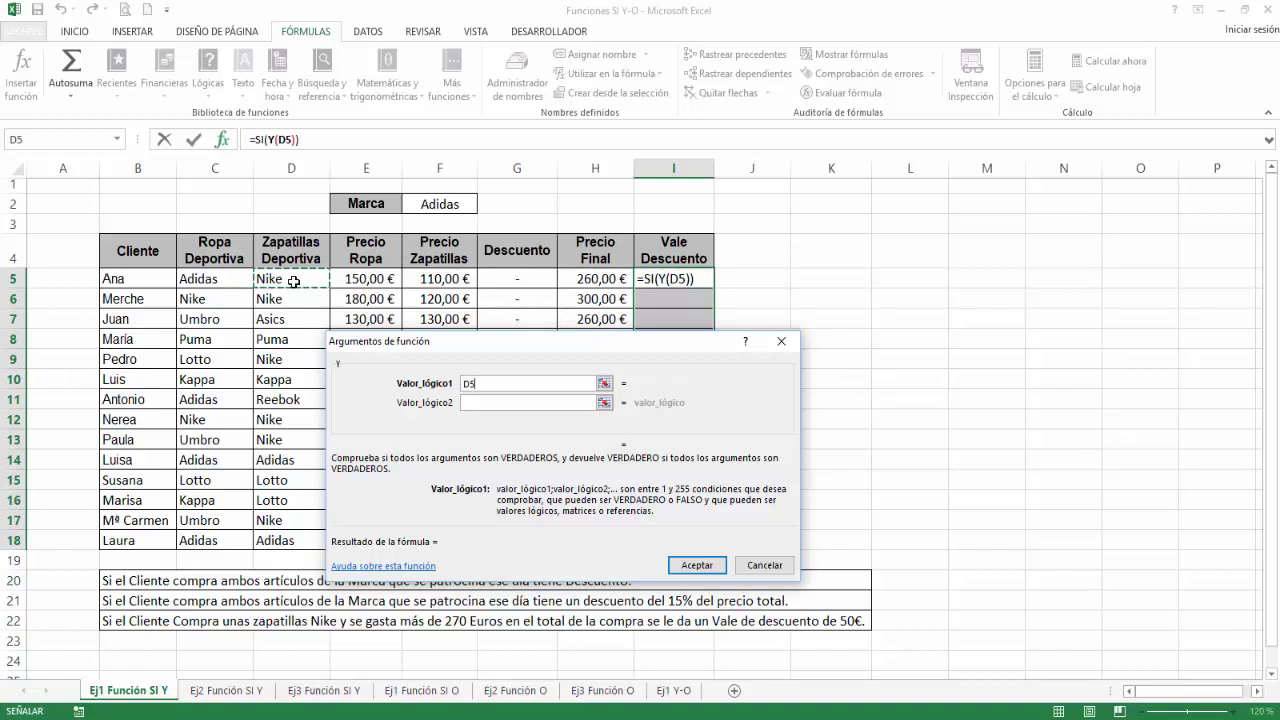
pyautogui.write('="')
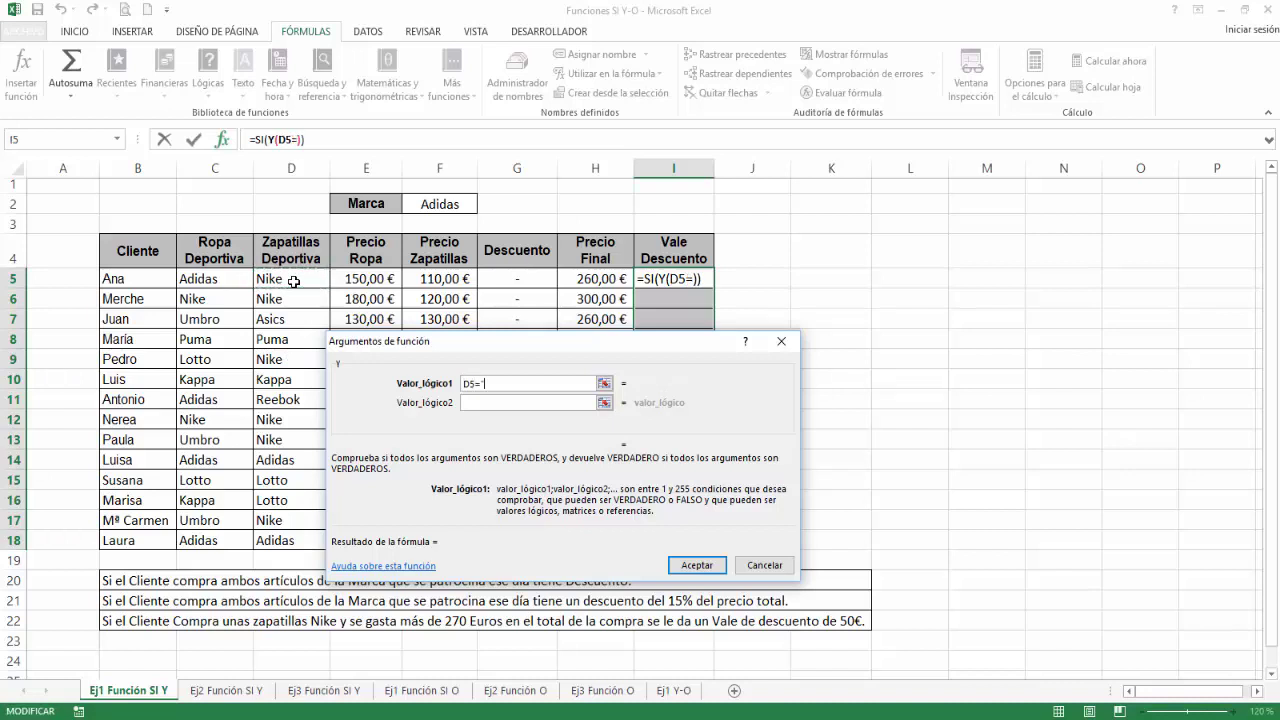
pyautogui.write('Nike"')
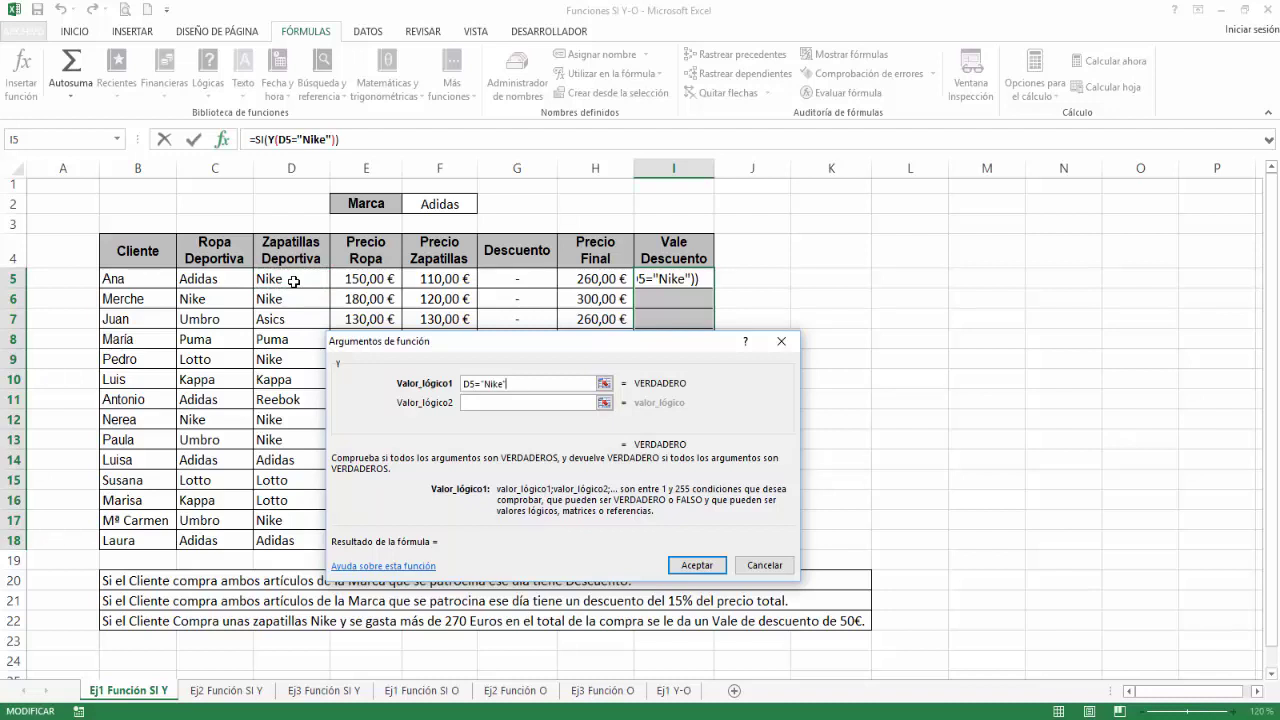
# Set the Y function's second condition to (E5+F5)>270 and return to the outer SI function's value-if-true argument
pyautogui.click(478, 404)
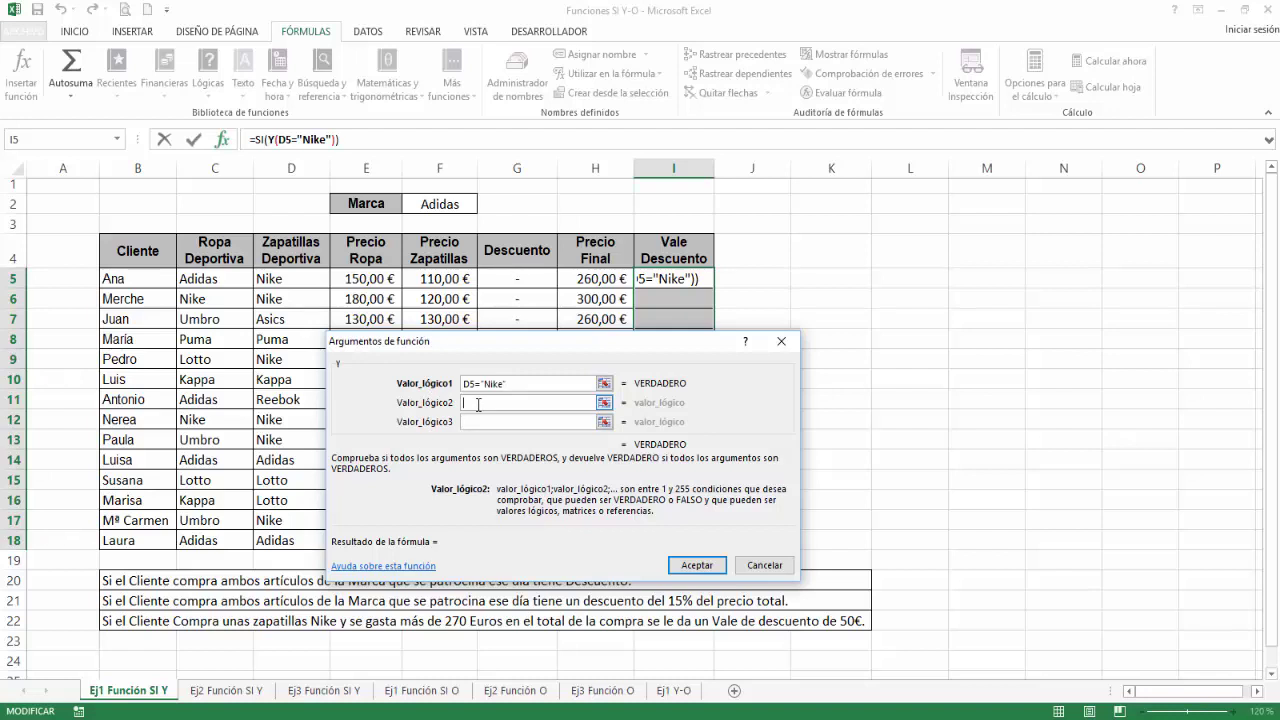
pyautogui.click(385, 279)
pyautogui.write('+')
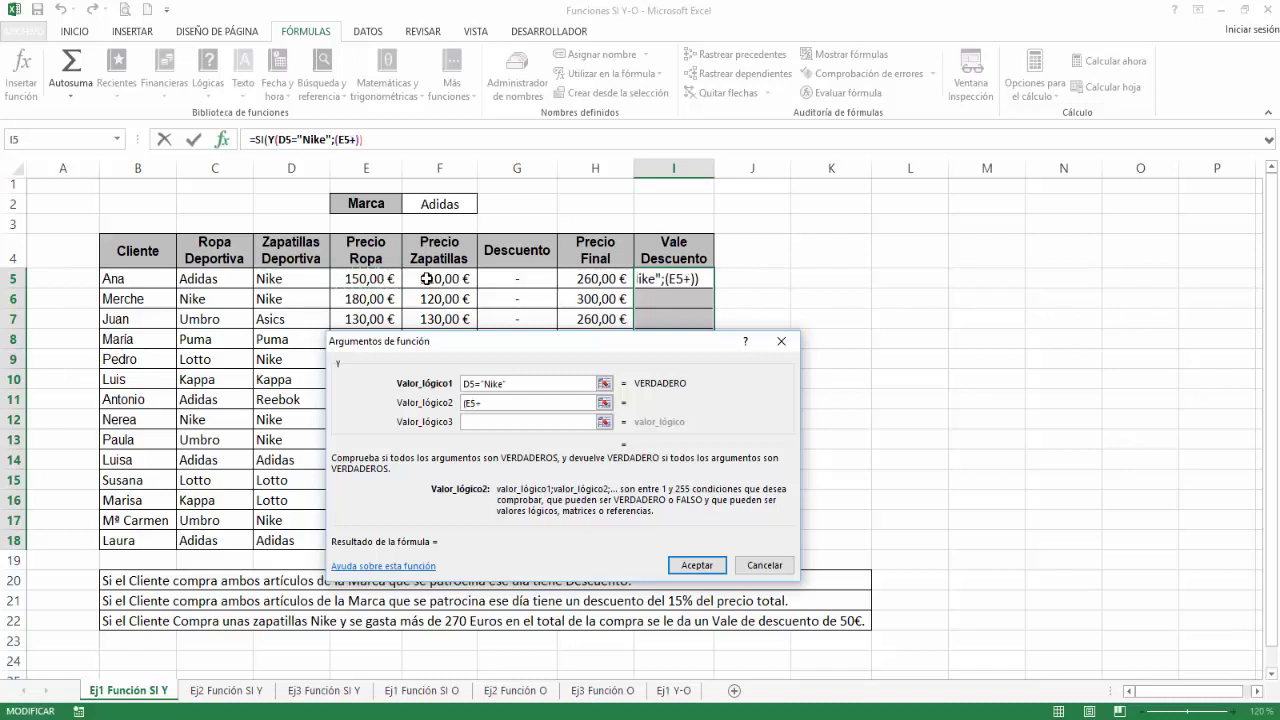
pyautogui.click(426, 278)
pyautogui.write(')')
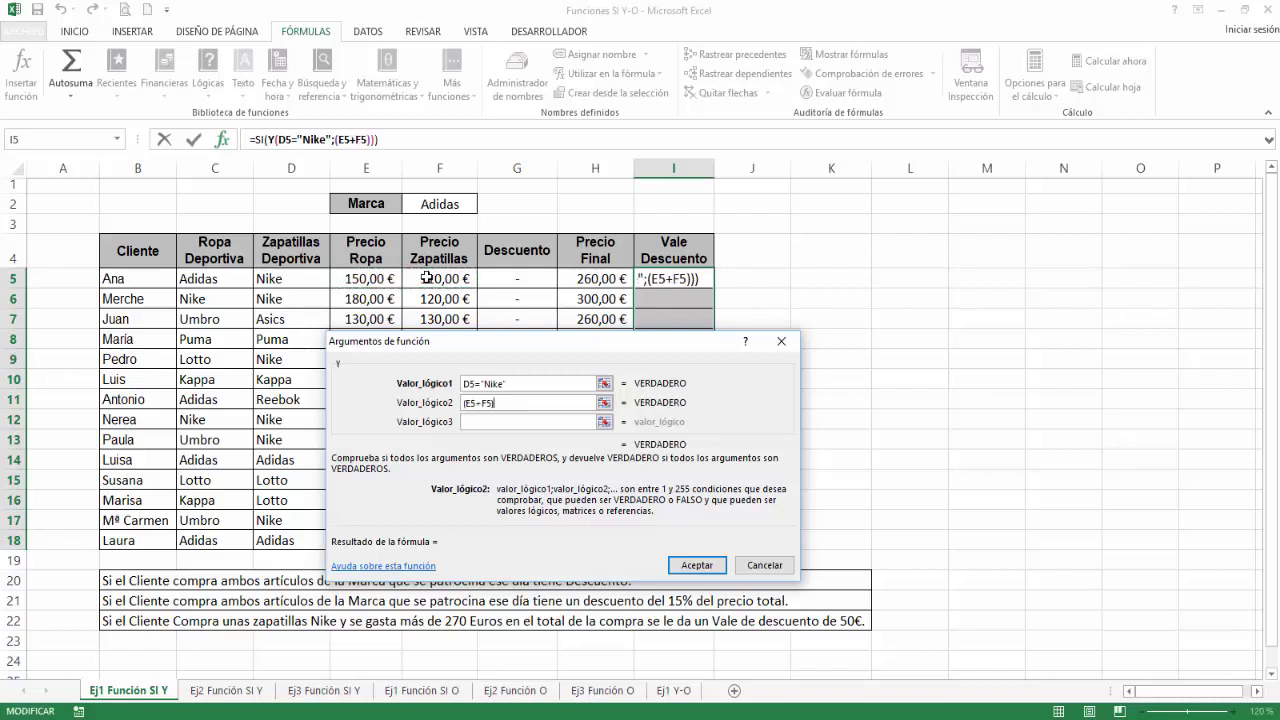
pyautogui.write('>')
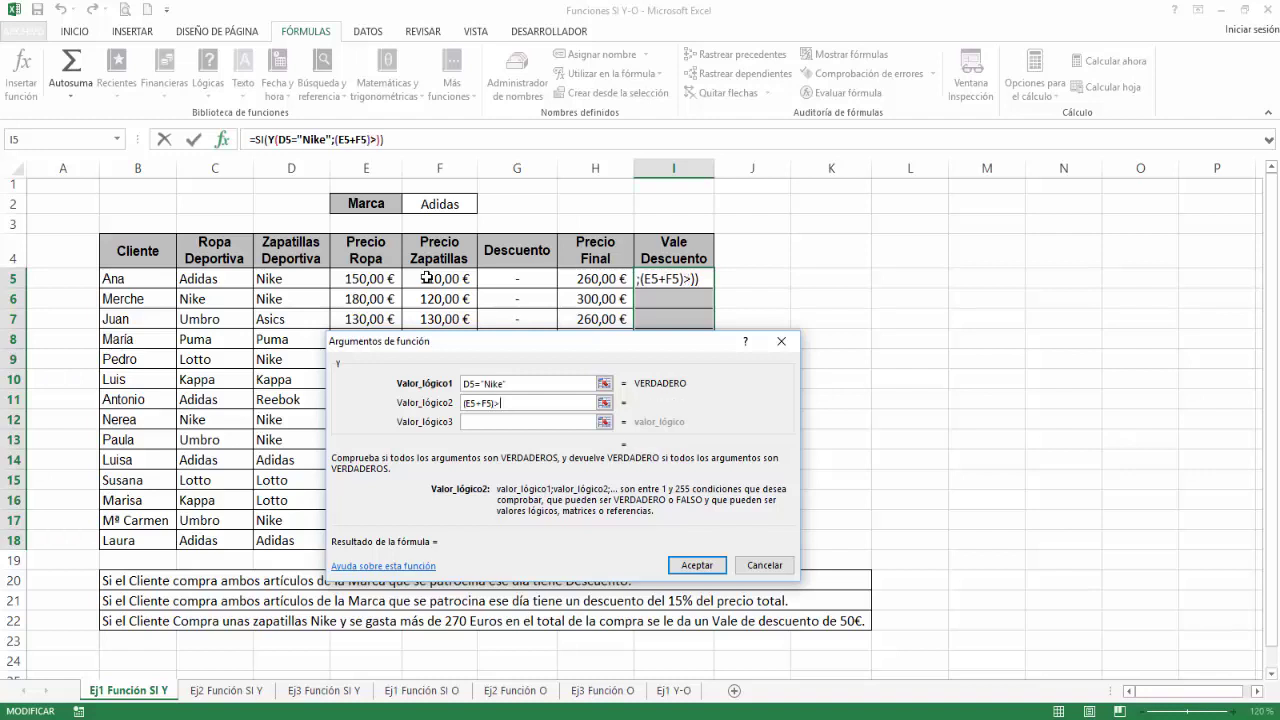
pyautogui.write('270')
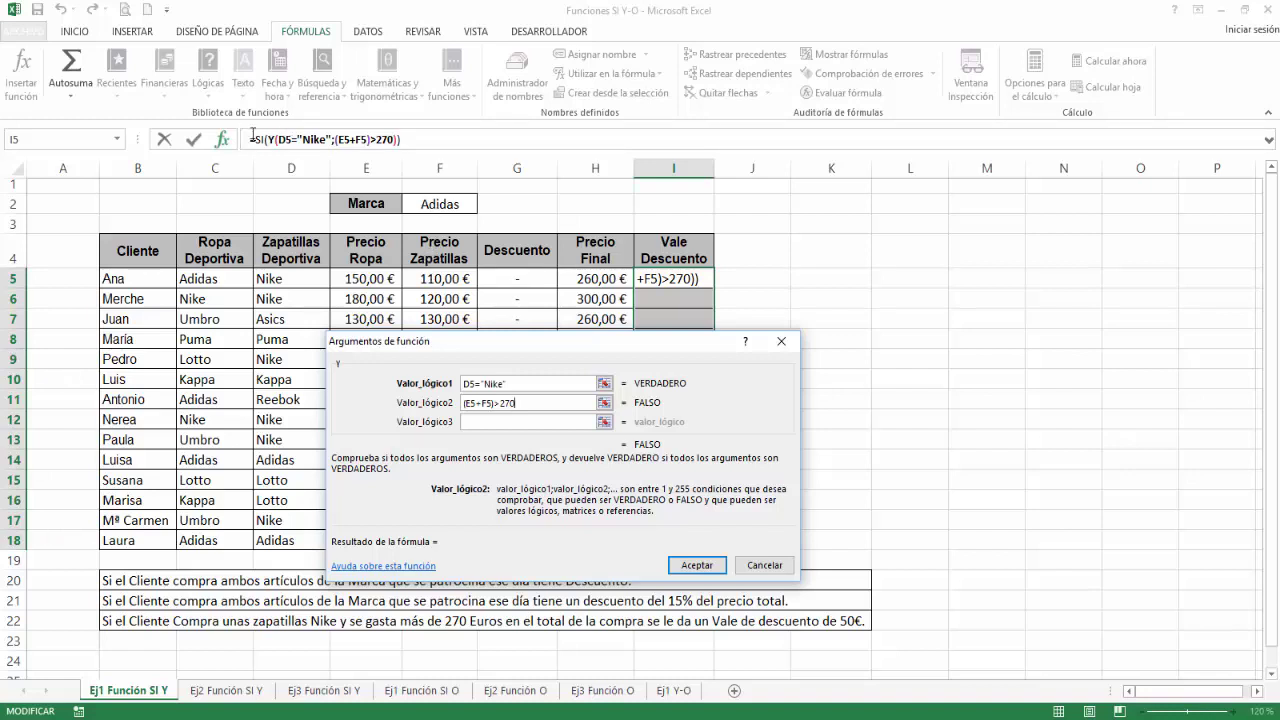
pyautogui.click(259, 140)
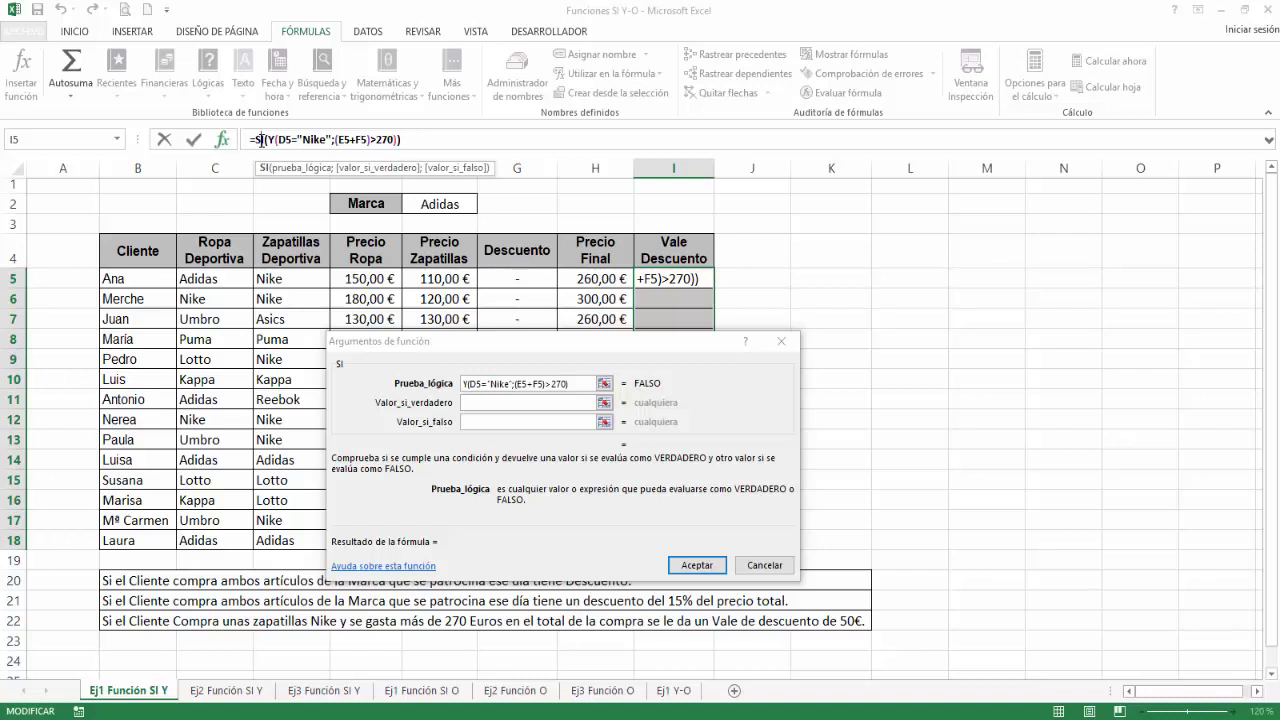
pyautogui.click(505, 402)
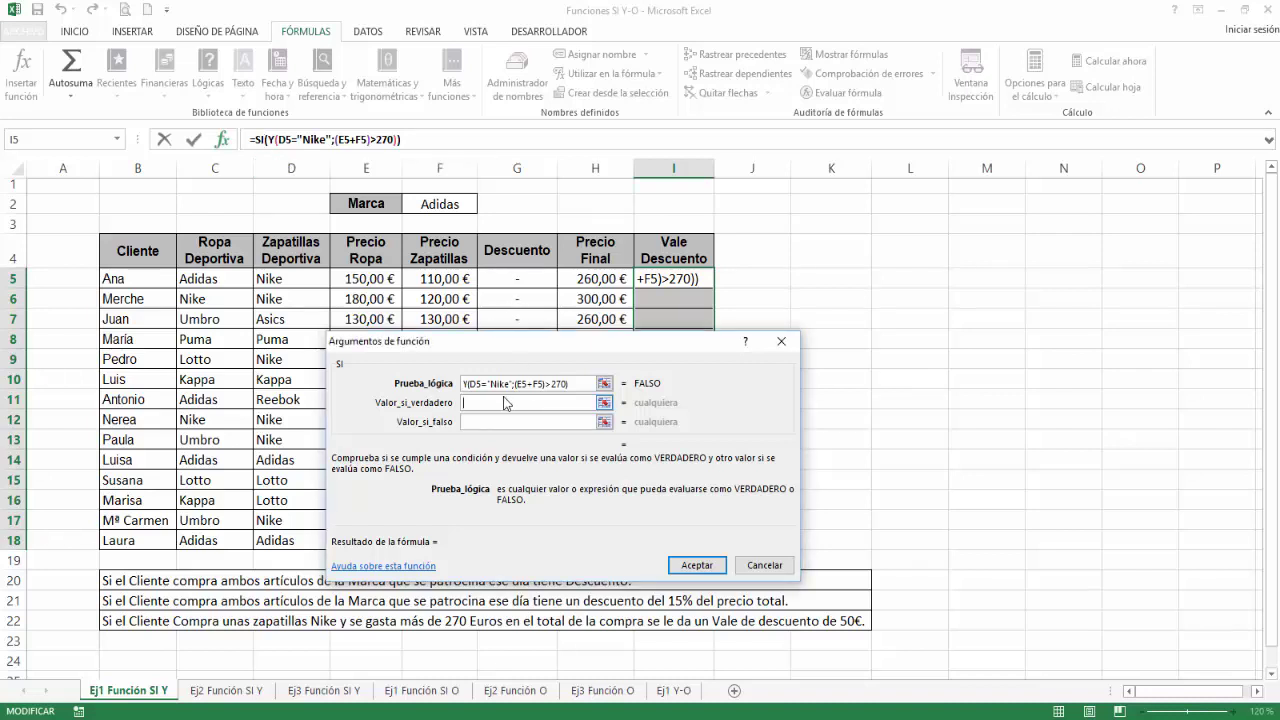
pyautogui.write('"Vale')
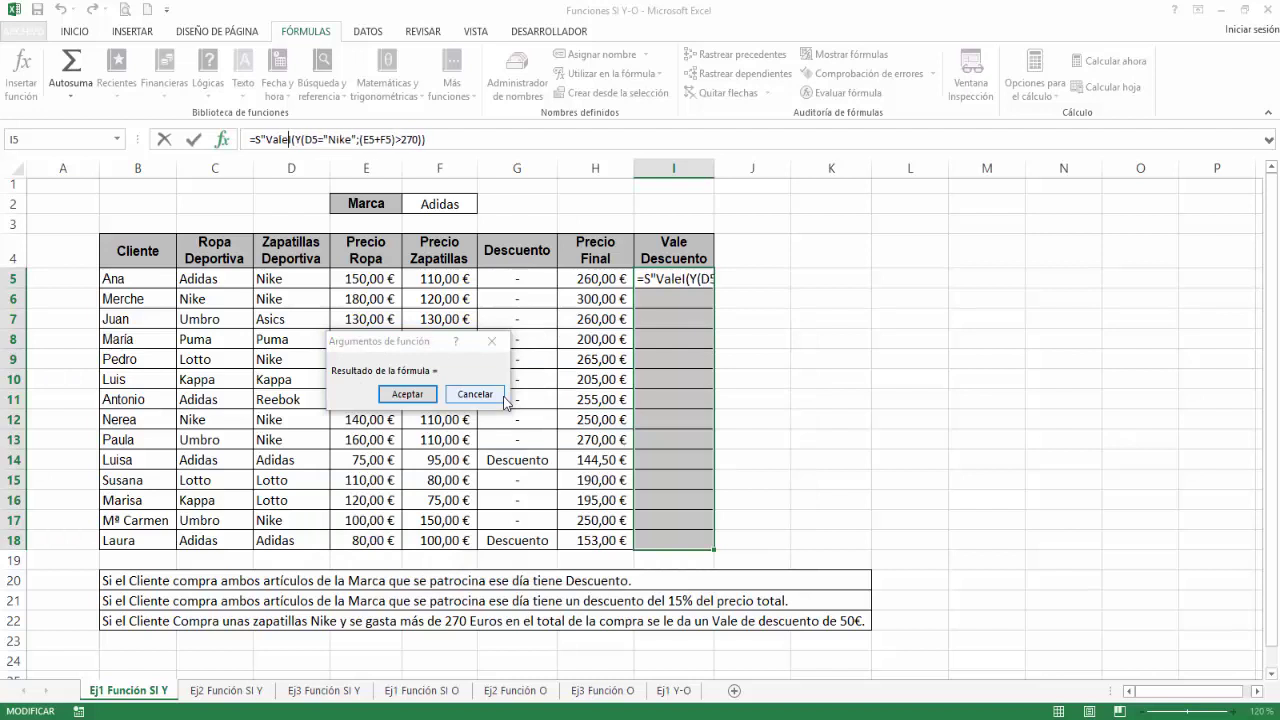
pyautogui.press('BackSpace')
pyautogui.press('BackSpace')
pyautogui.press('BackSpace')
pyautogui.press('BackSpace')
pyautogui.press('BackSpace')
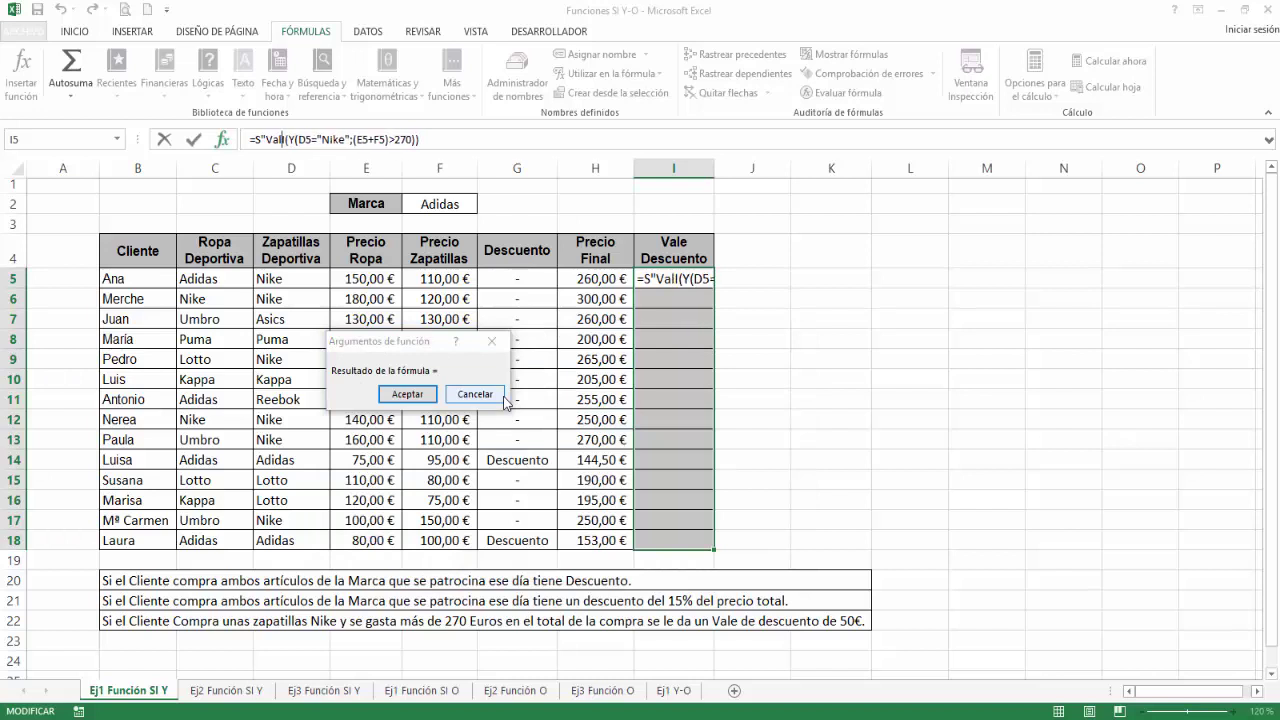
# Make the SI function return "Vale Descuento" when true and "-" when false, and enter the formula in all of I5:I18
pyautogui.click(499, 403)
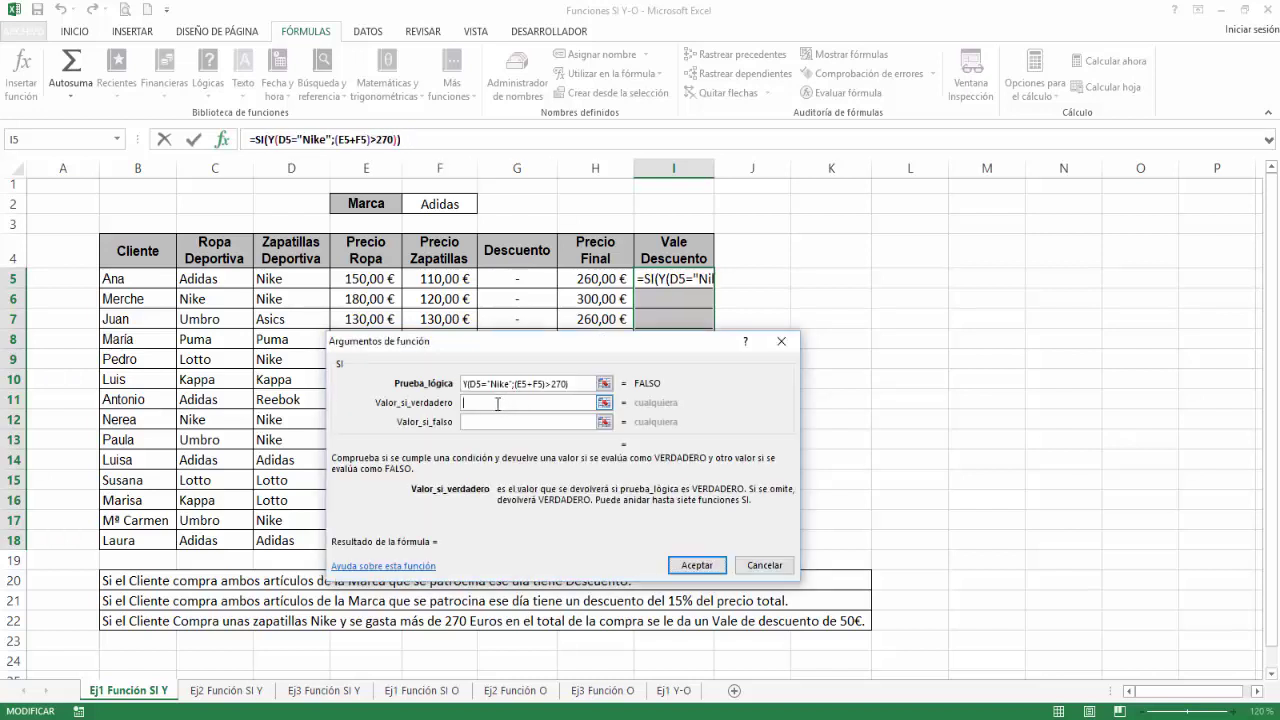
pyautogui.write('"Vale Ds')
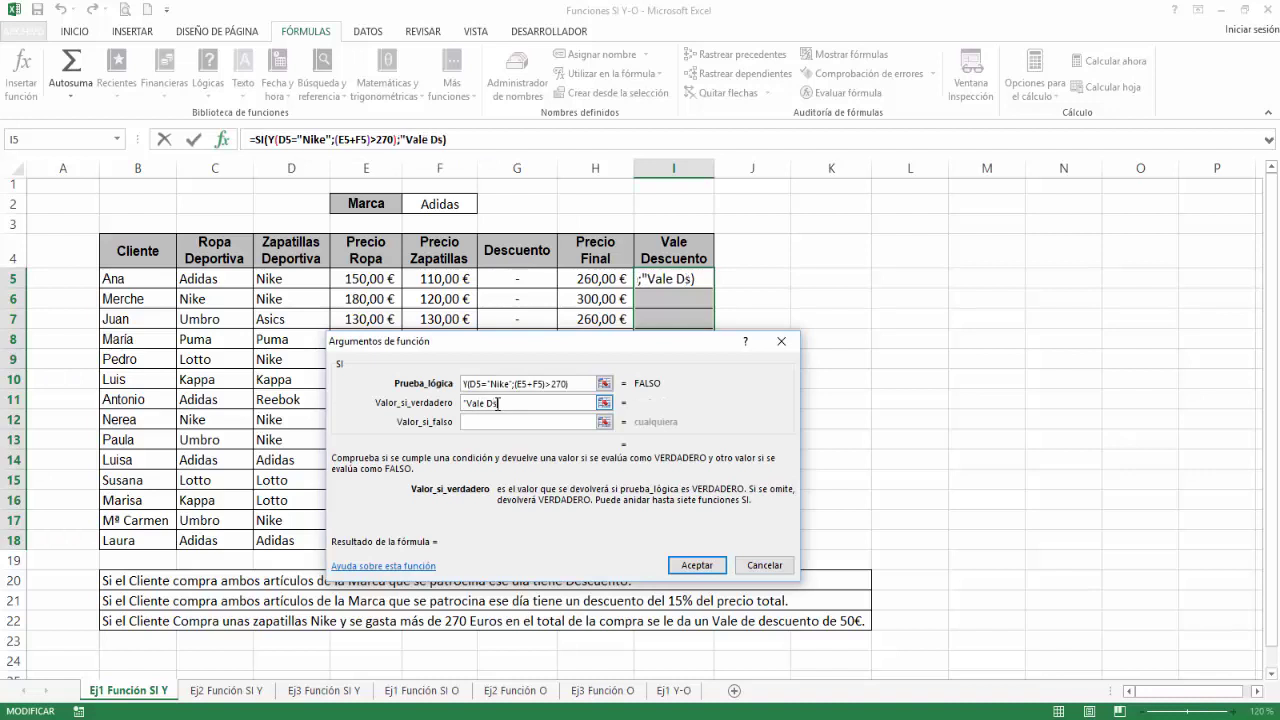
pyautogui.press('BackSpace')
pyautogui.write('escuento"')
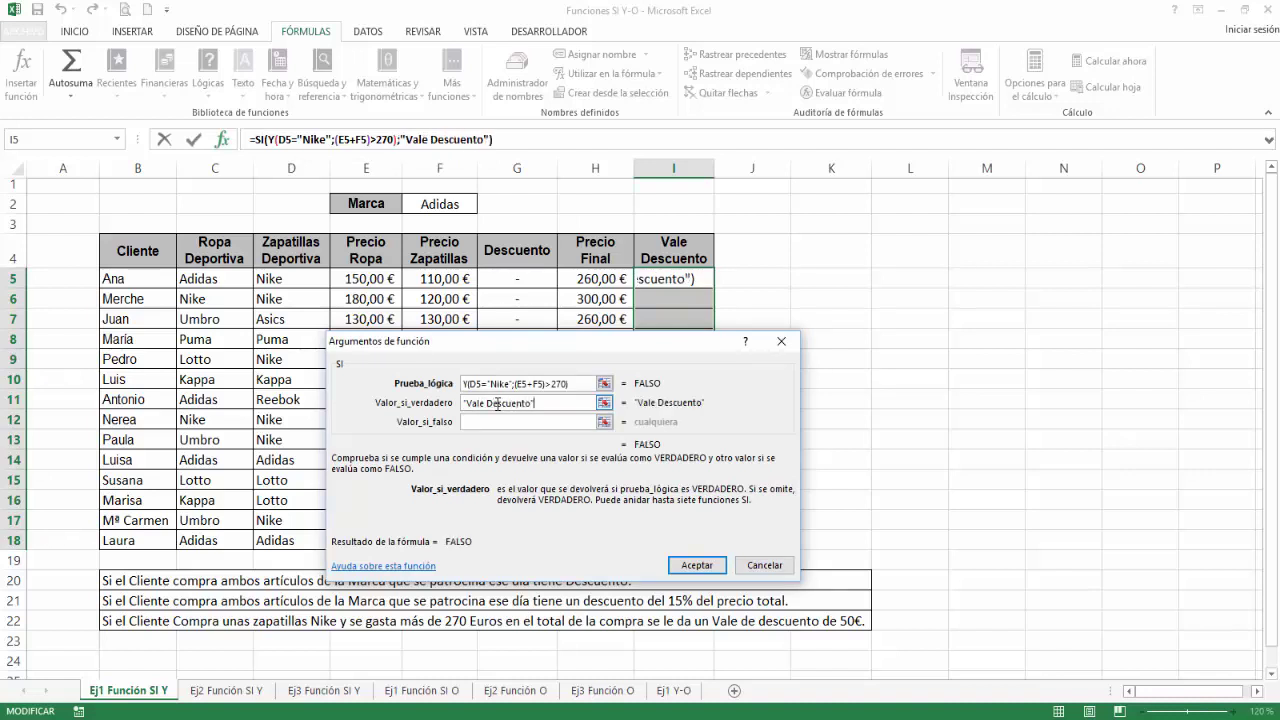
pyautogui.press('Tab')
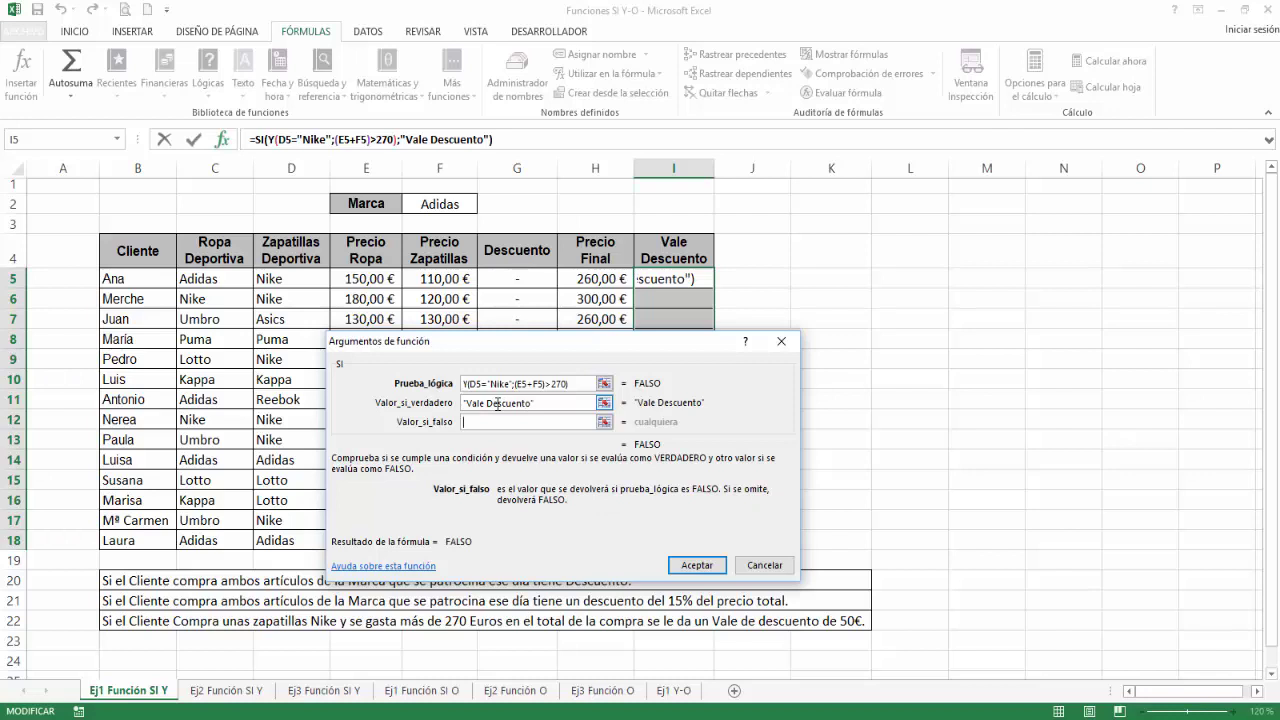
pyautogui.write('"-"')
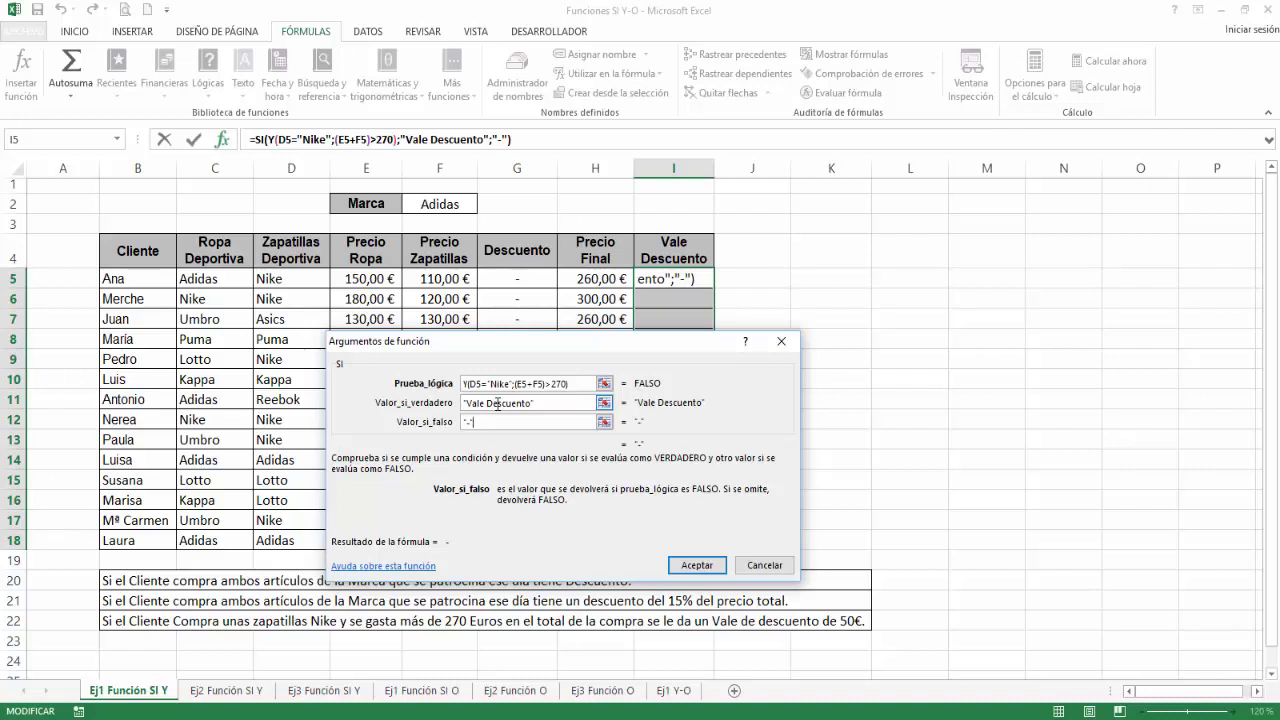
pyautogui.hotkey('ctrl', 'Return')
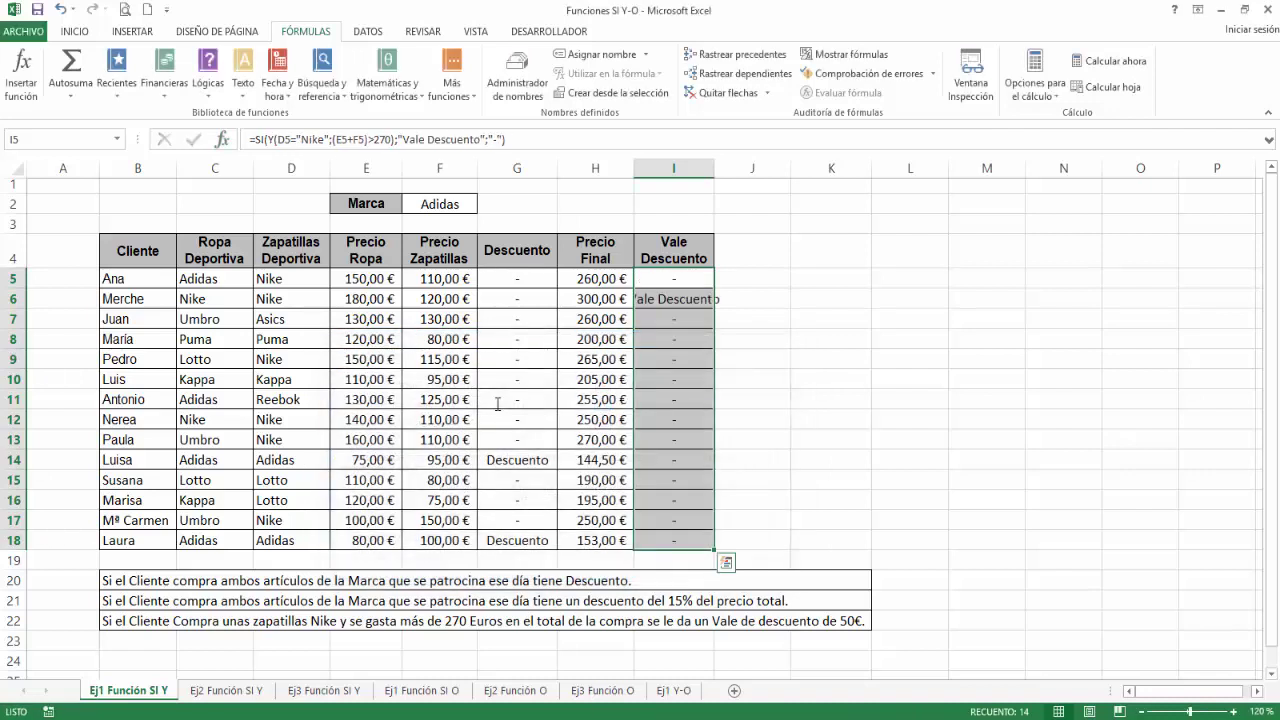
# Fit the Vale Descuento column's width to its contents and set the Precio Zapatillas value in F5 to 150
pyautogui.doubleClick(714, 165)
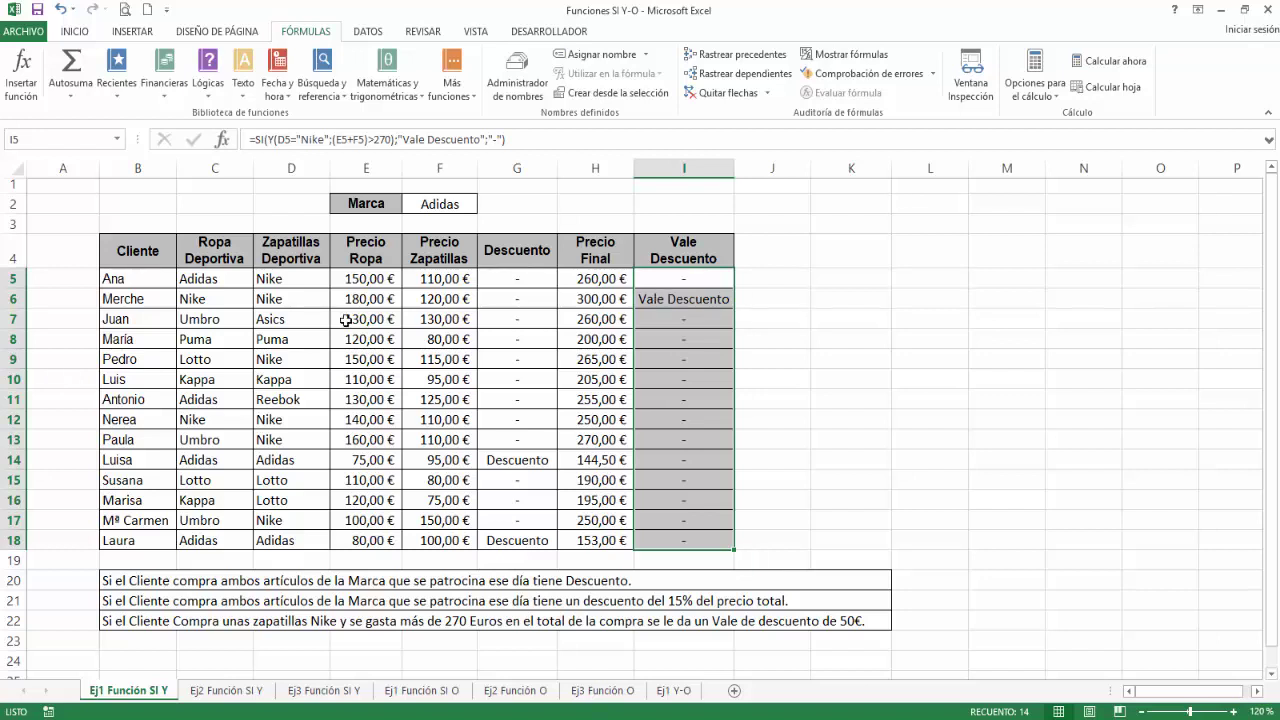
pyautogui.click(435, 279)
pyautogui.write('150')
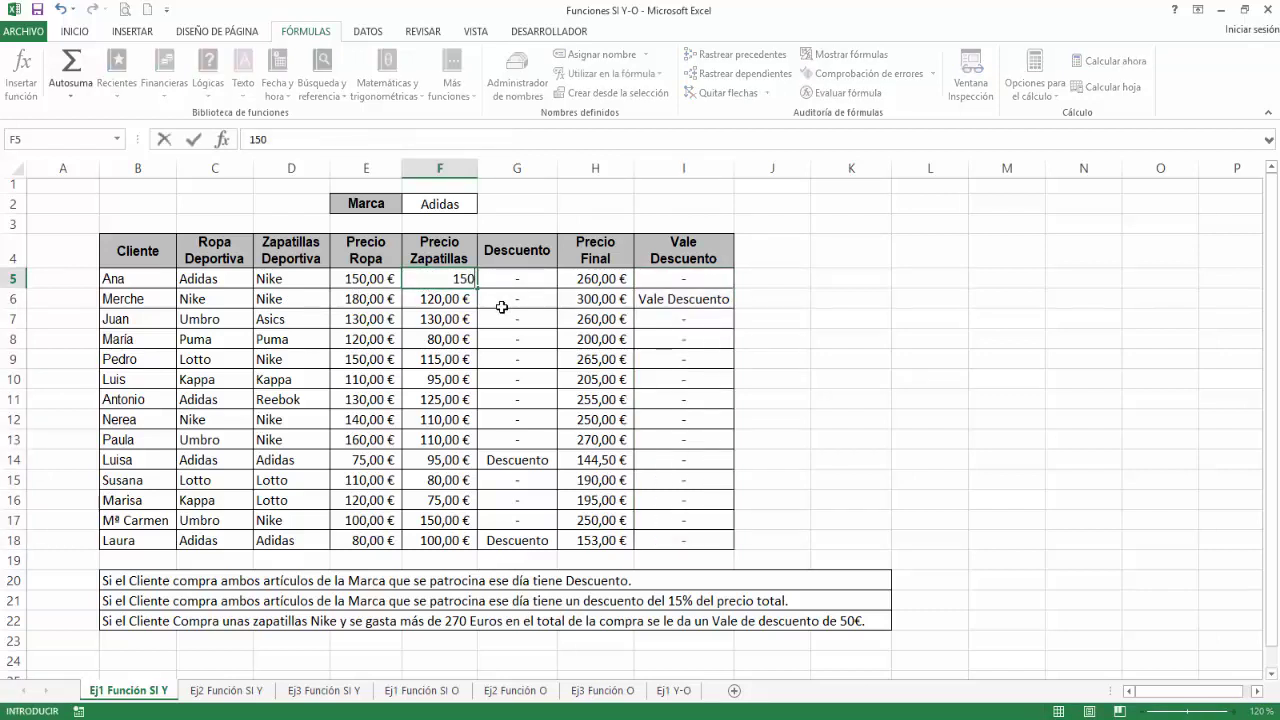
pyautogui.press('Return')
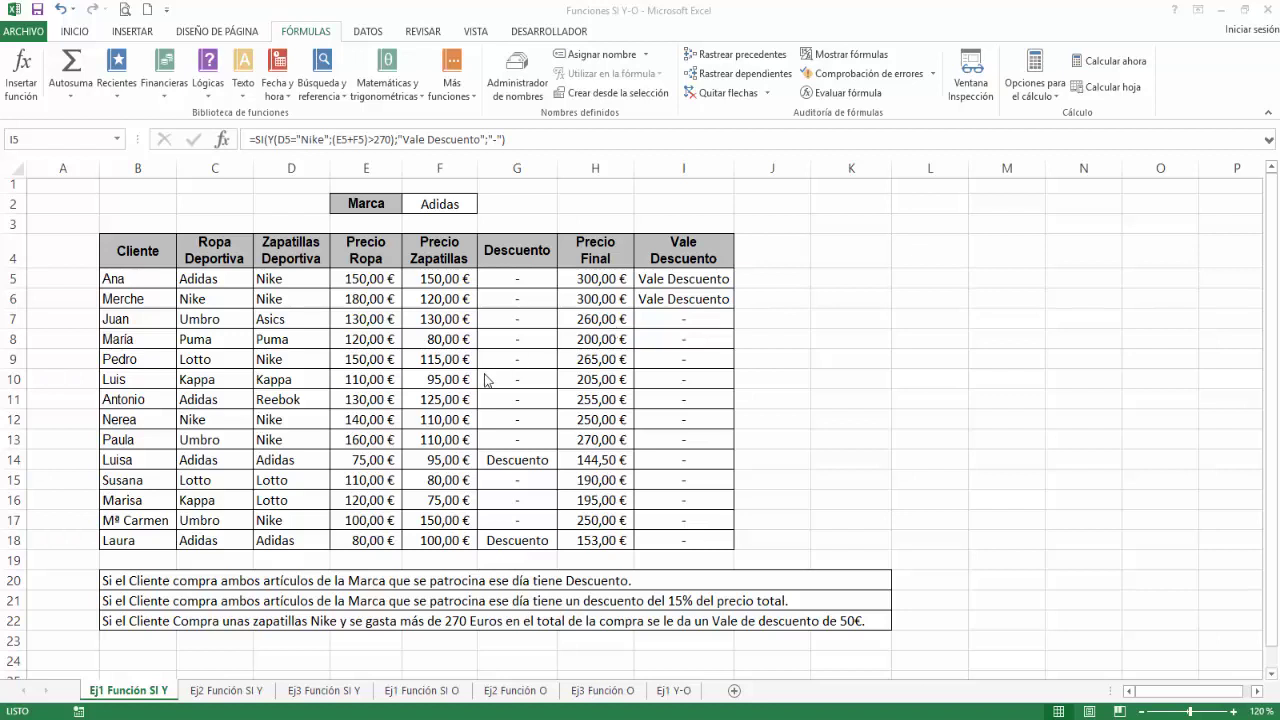
# On the Ej2 Función SI Y sheet, start an SI function for the Reclamar cells H4:H13 with a nested Y function as logical test
pyautogui.click(211, 693)
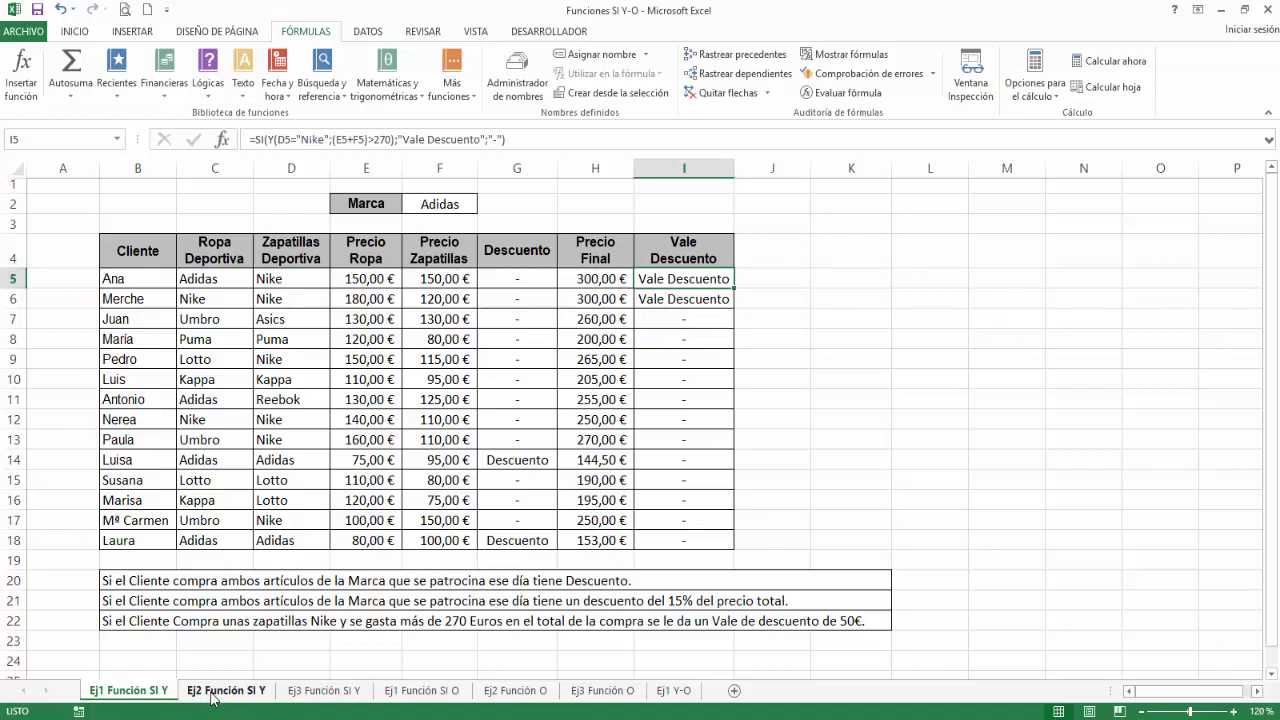
pyautogui.click(212, 693)
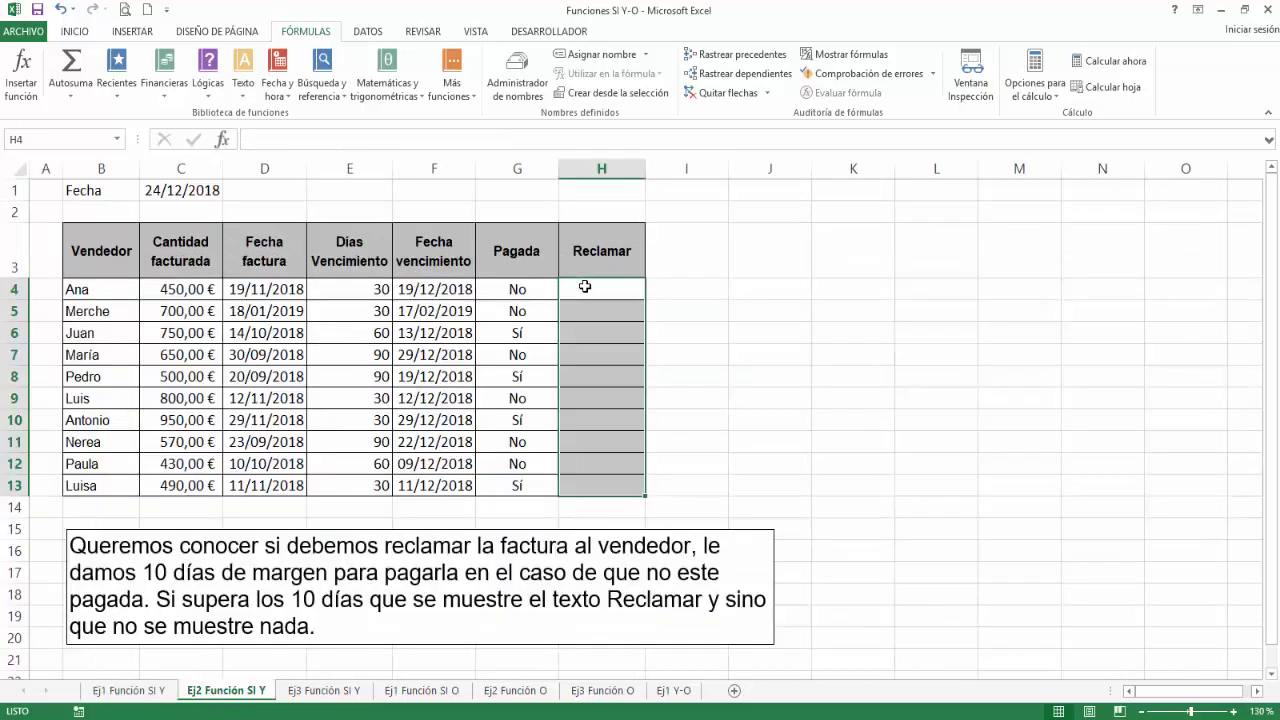
pyautogui.moveTo(585, 287); pyautogui.dragTo(597, 480)
pyautogui.click(208, 100)
pyautogui.click(229, 174)
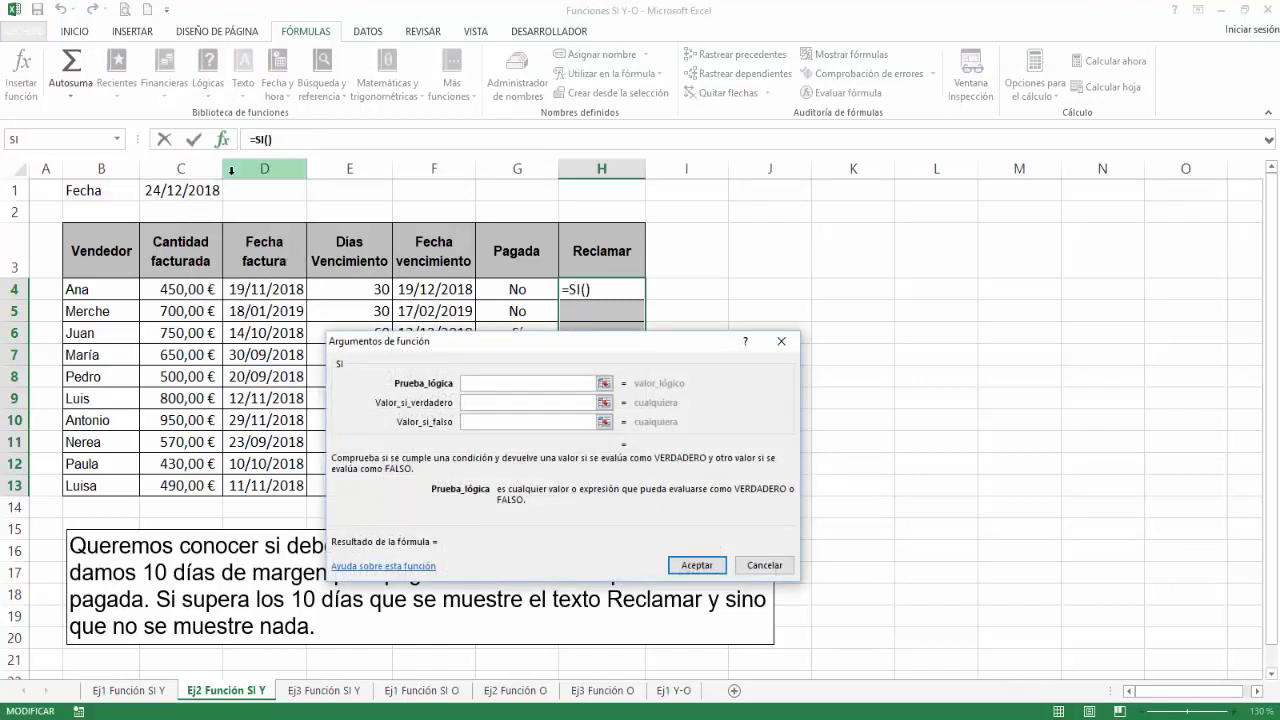
pyautogui.click(116, 140)
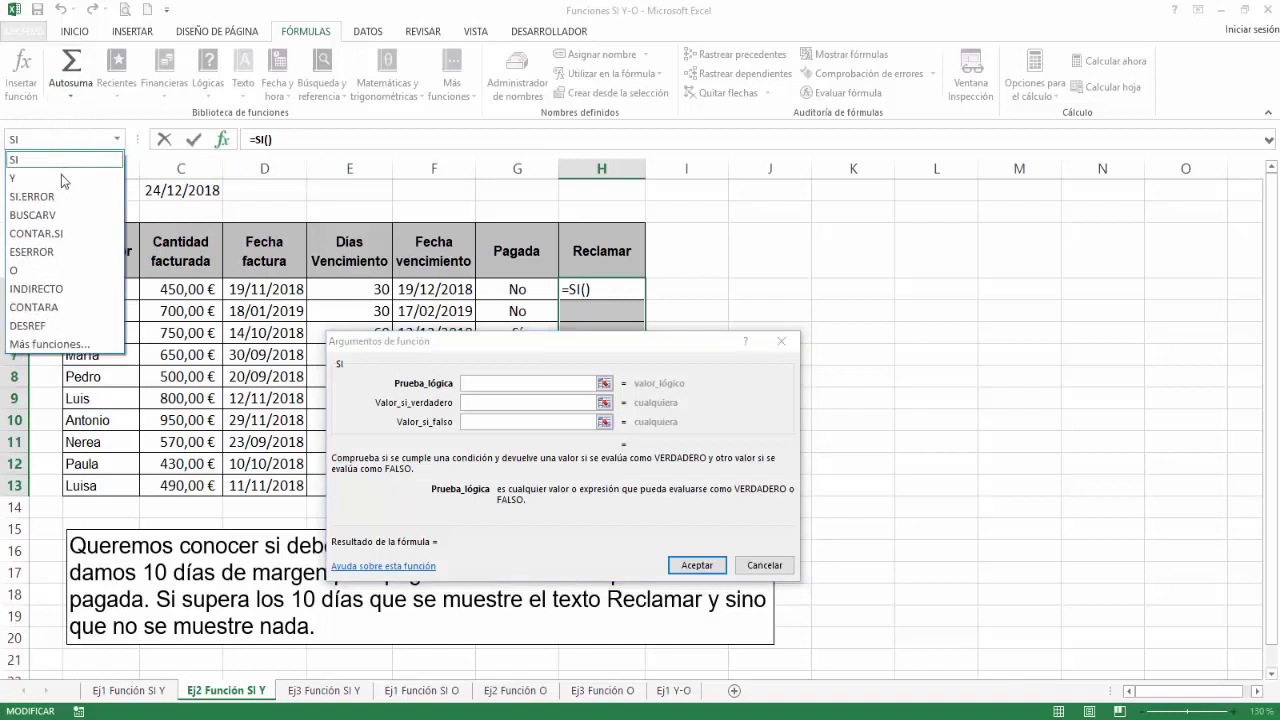
pyautogui.click(62, 176)
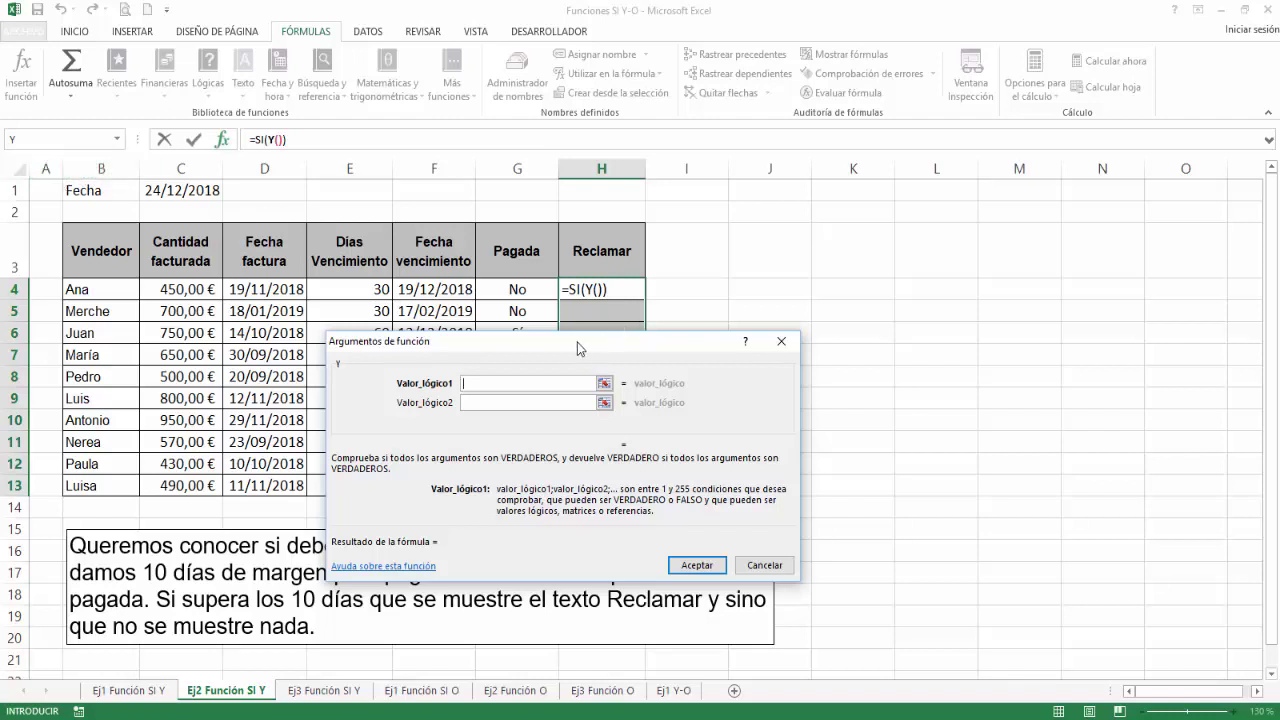
# Set the first condition of the Reclamar Y function to G4="no", keeping the arguments dialog clear of the table
pyautogui.moveTo(577, 342); pyautogui.dragTo(870, 282)
pyautogui.click(490, 290)
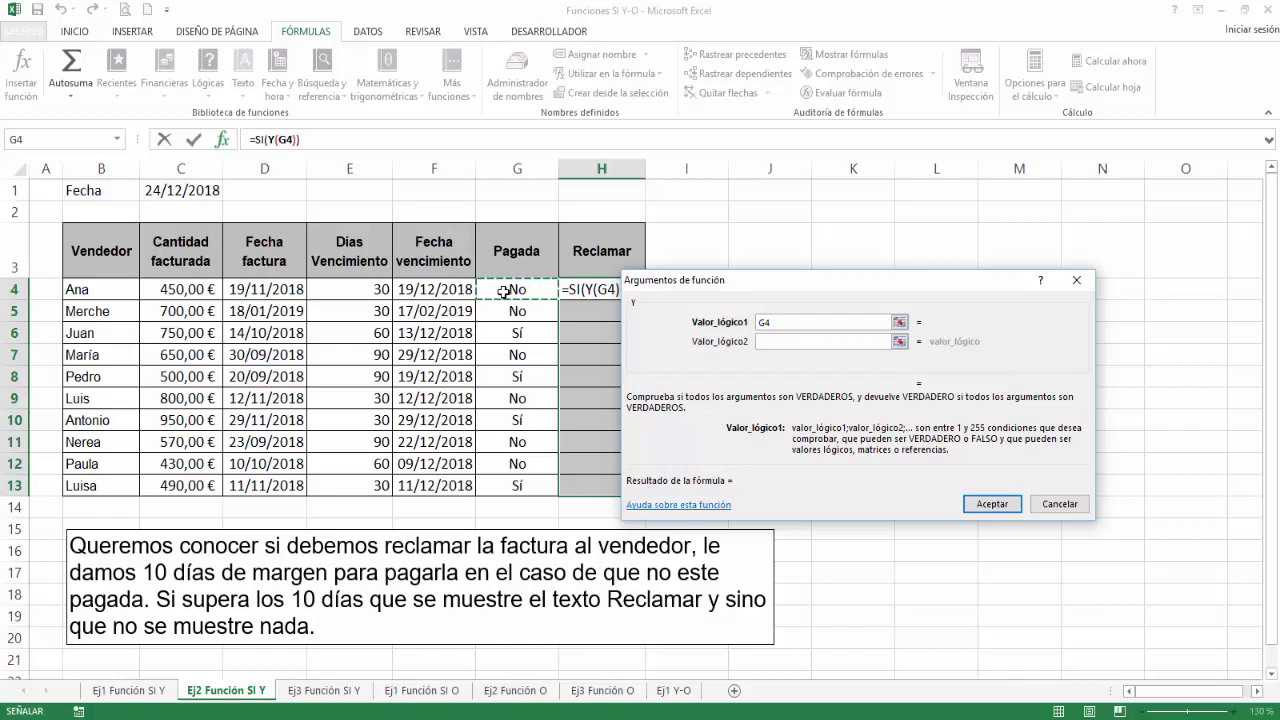
pyautogui.write('=')
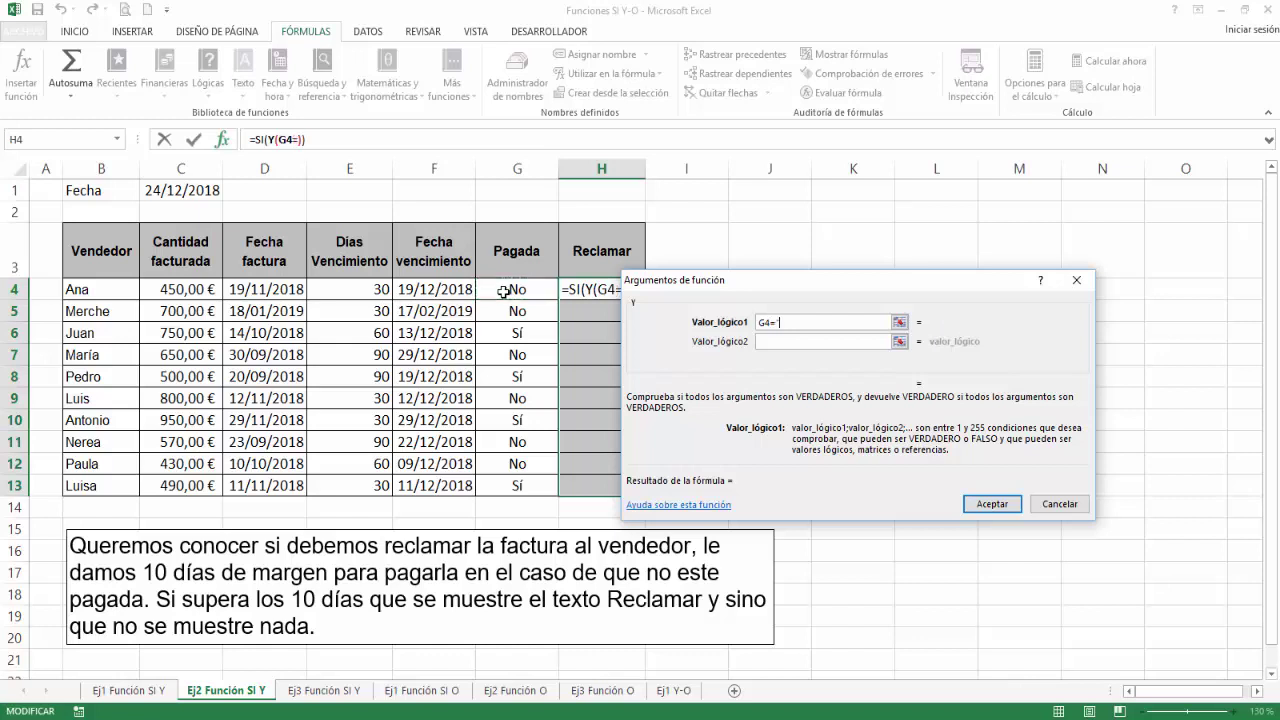
pyautogui.write('"no"')
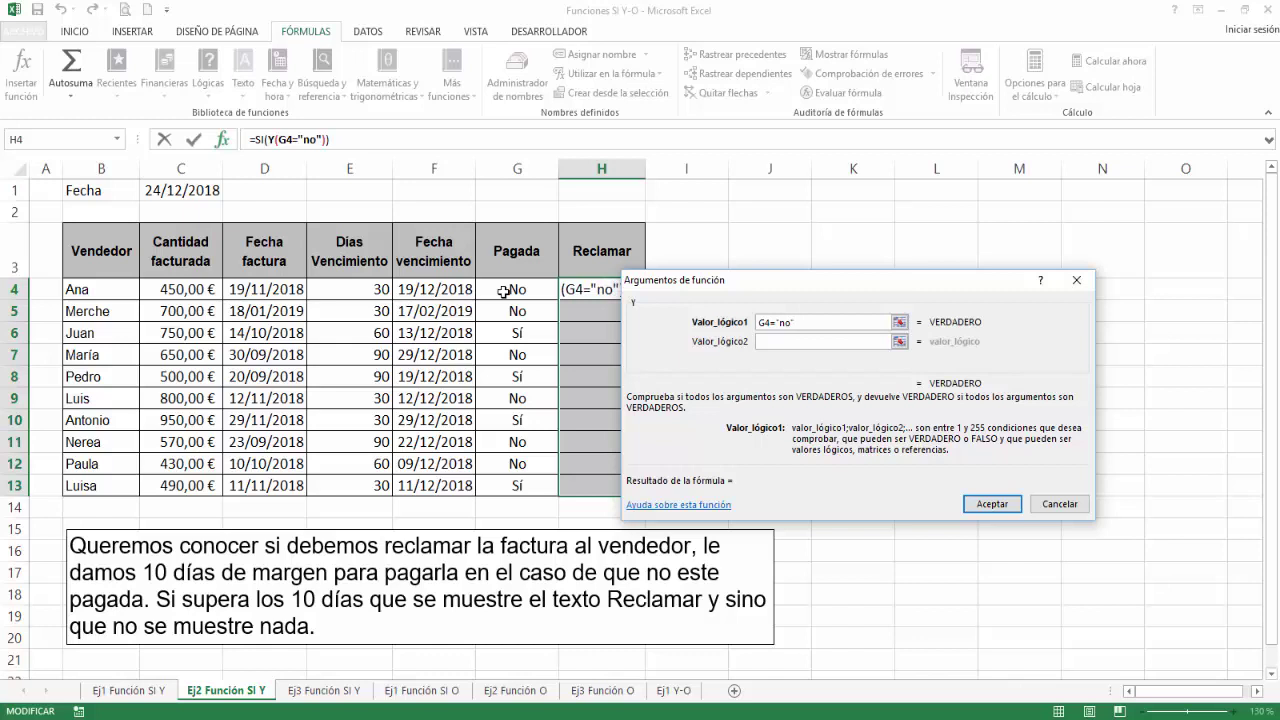
# Set the Y function's second condition to (HOY()-F4)>10 and return to the outer SI function's arguments
pyautogui.click(784, 342)
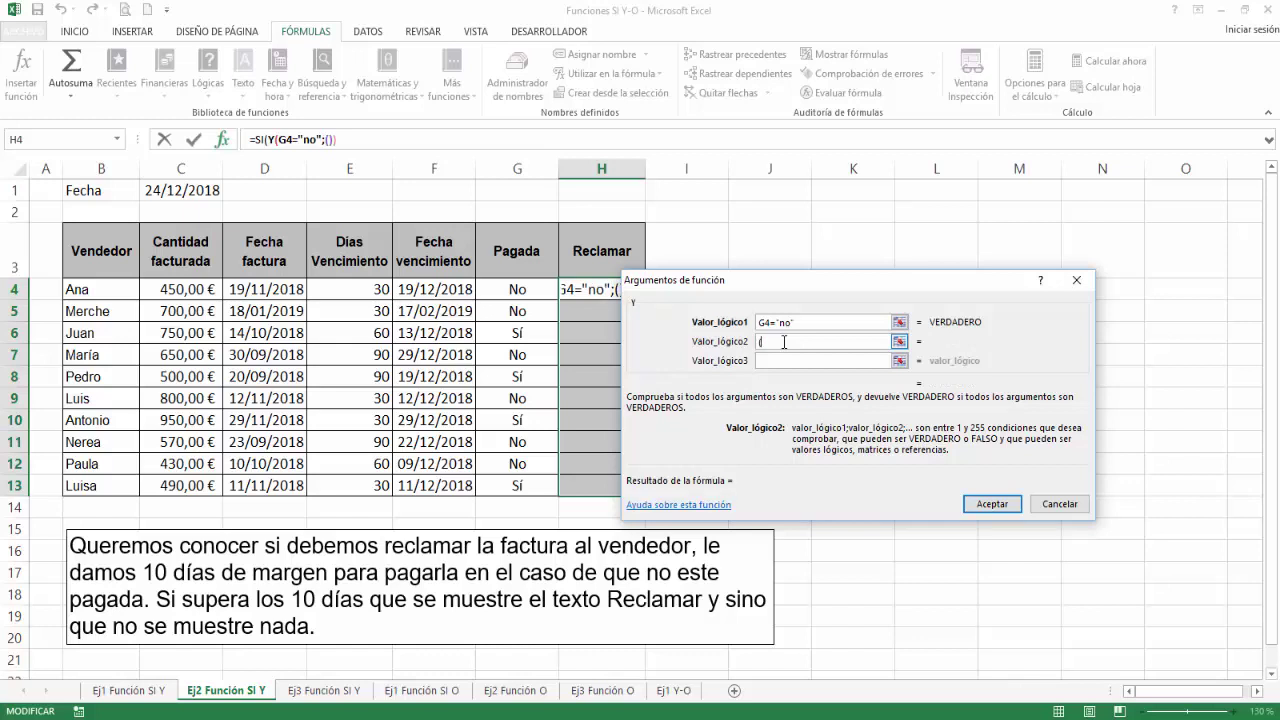
pyautogui.write('HOY()')
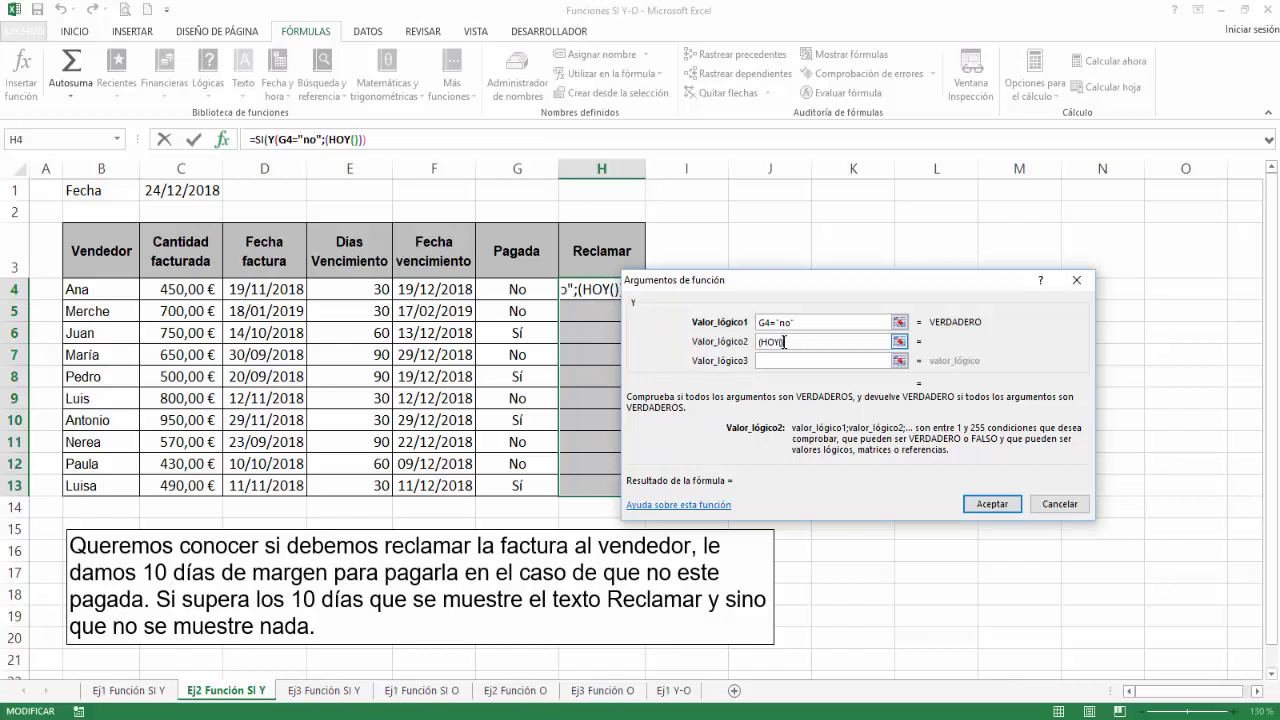
pyautogui.write('-')
pyautogui.click(457, 290)
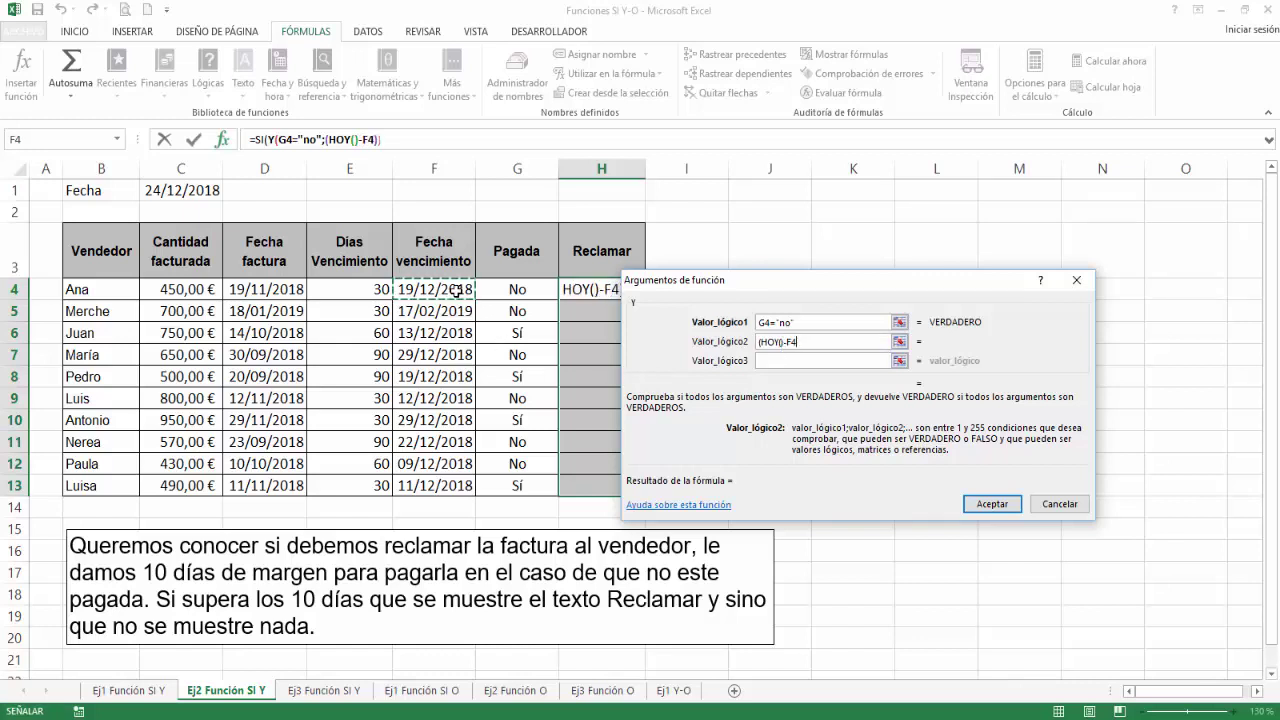
pyautogui.write(')')
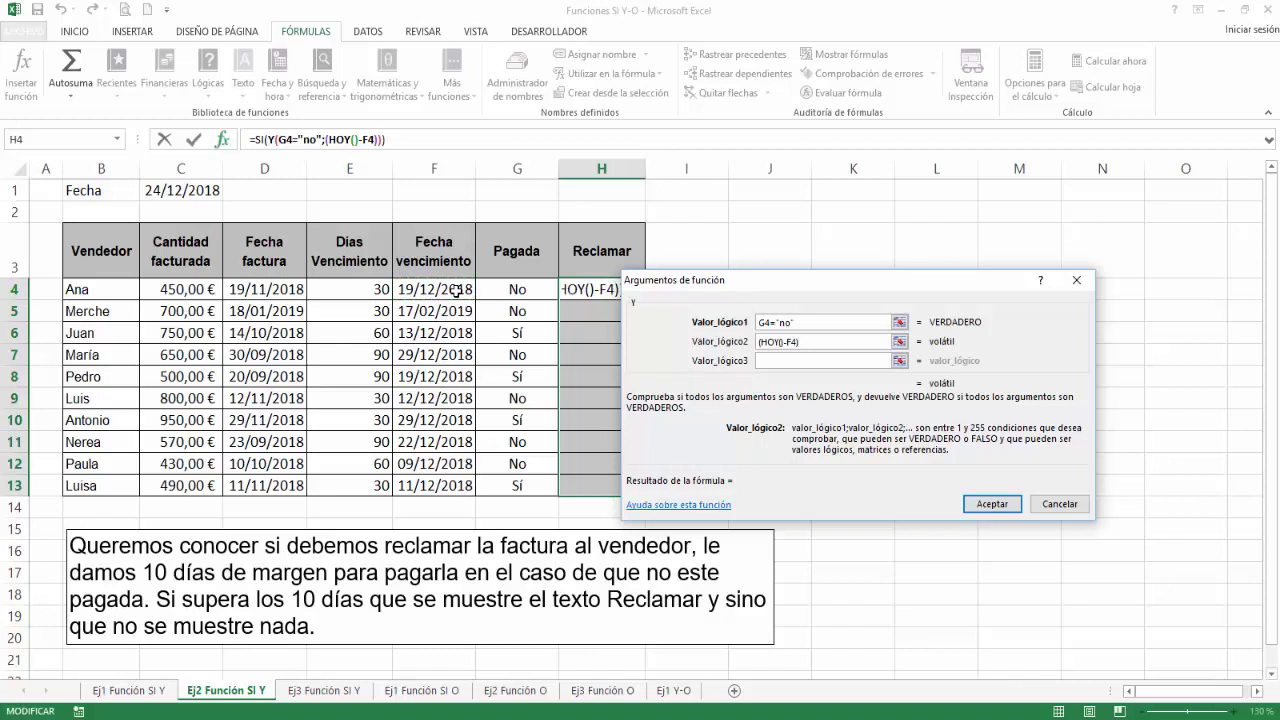
pyautogui.write('>')
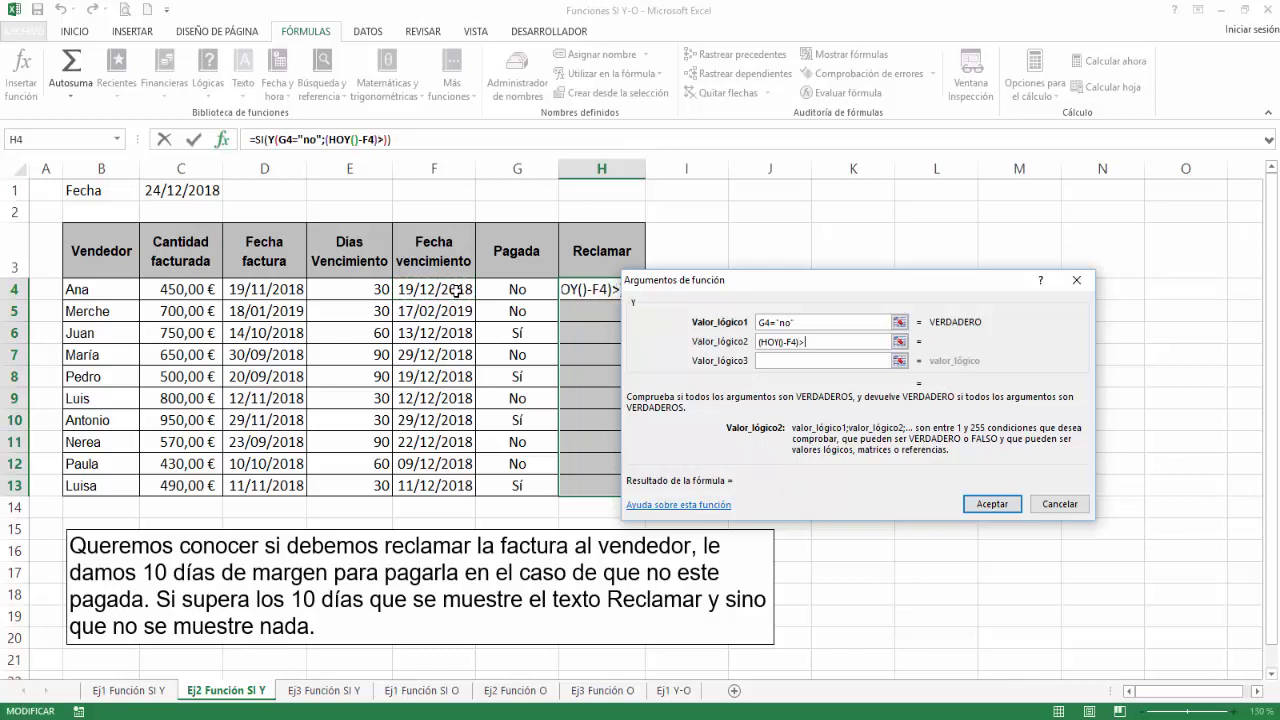
pyautogui.write('10')
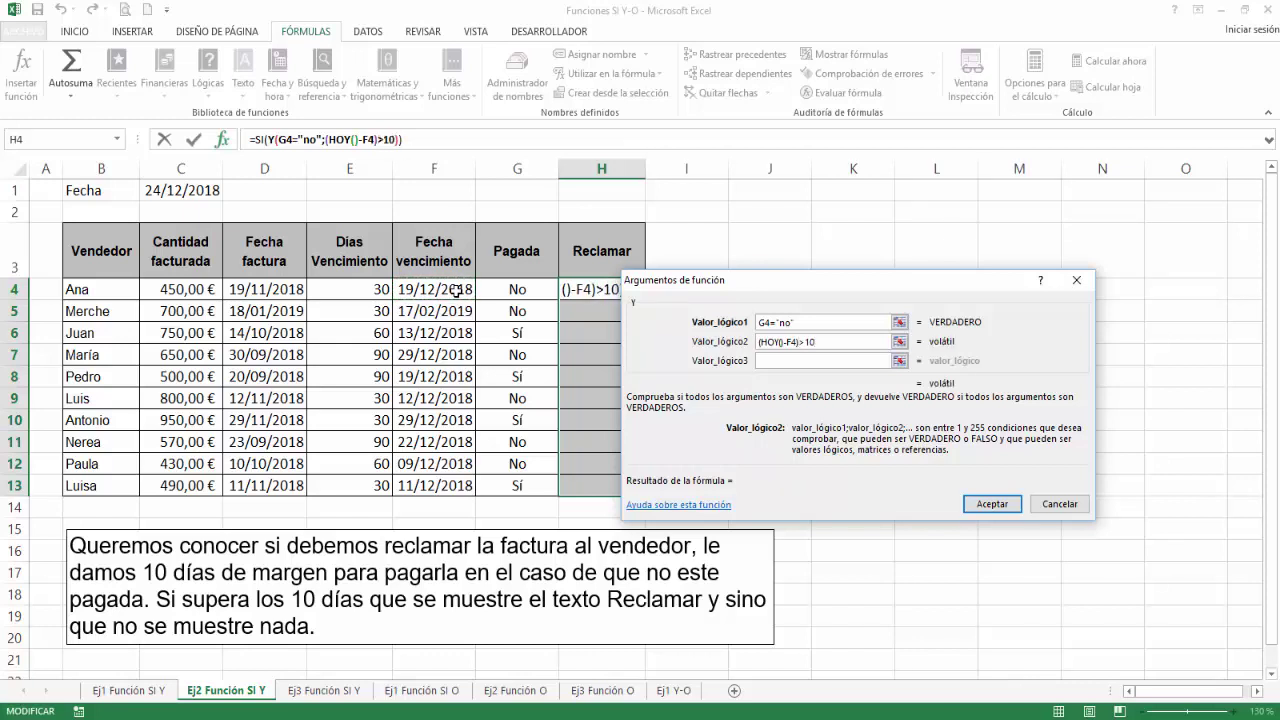
pyautogui.click(762, 361)
pyautogui.click(260, 140)
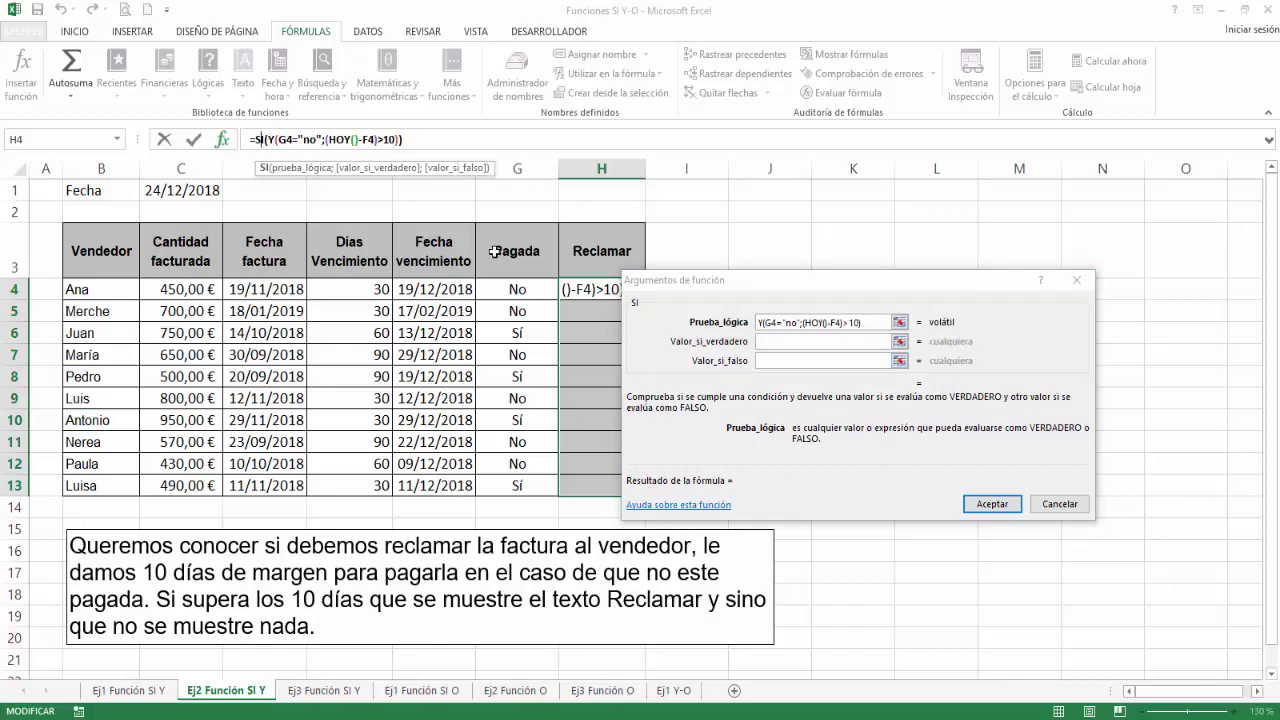
# Make the SI function return "Reclamar" when true and empty text "" when false, and enter the formula in all of H4:H13
pyautogui.click(777, 340)
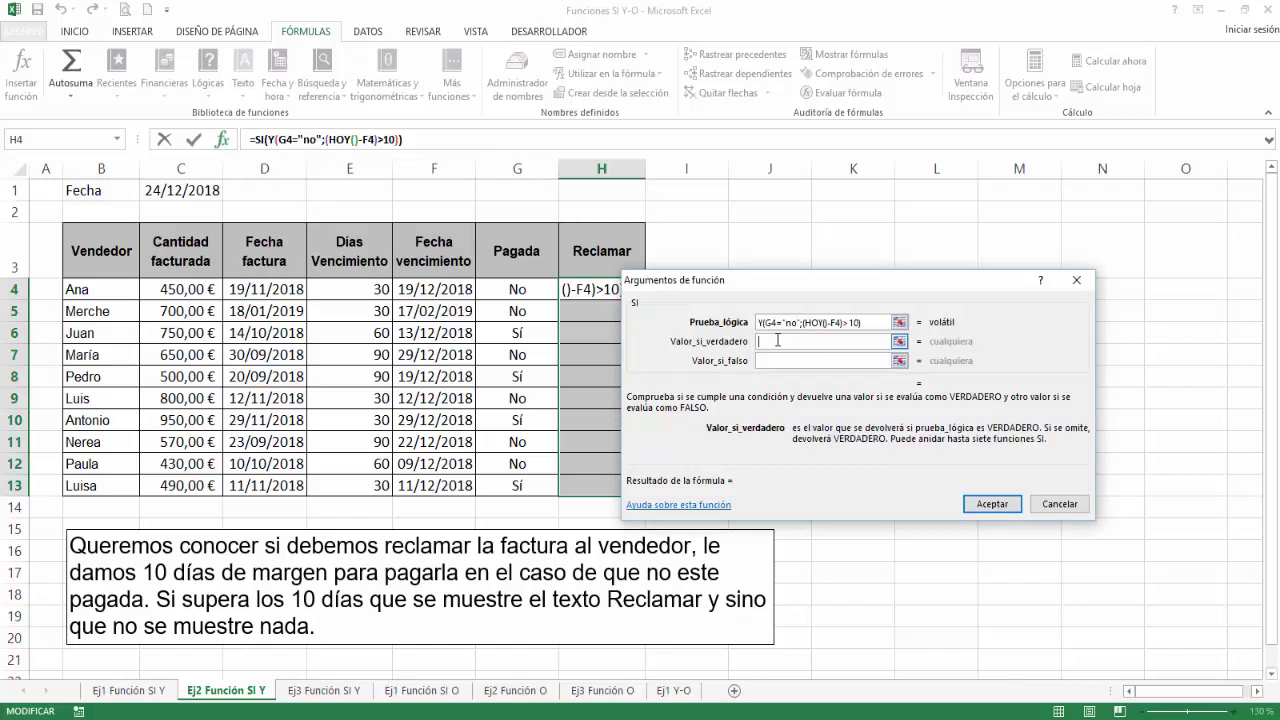
pyautogui.write('"Reclamar')
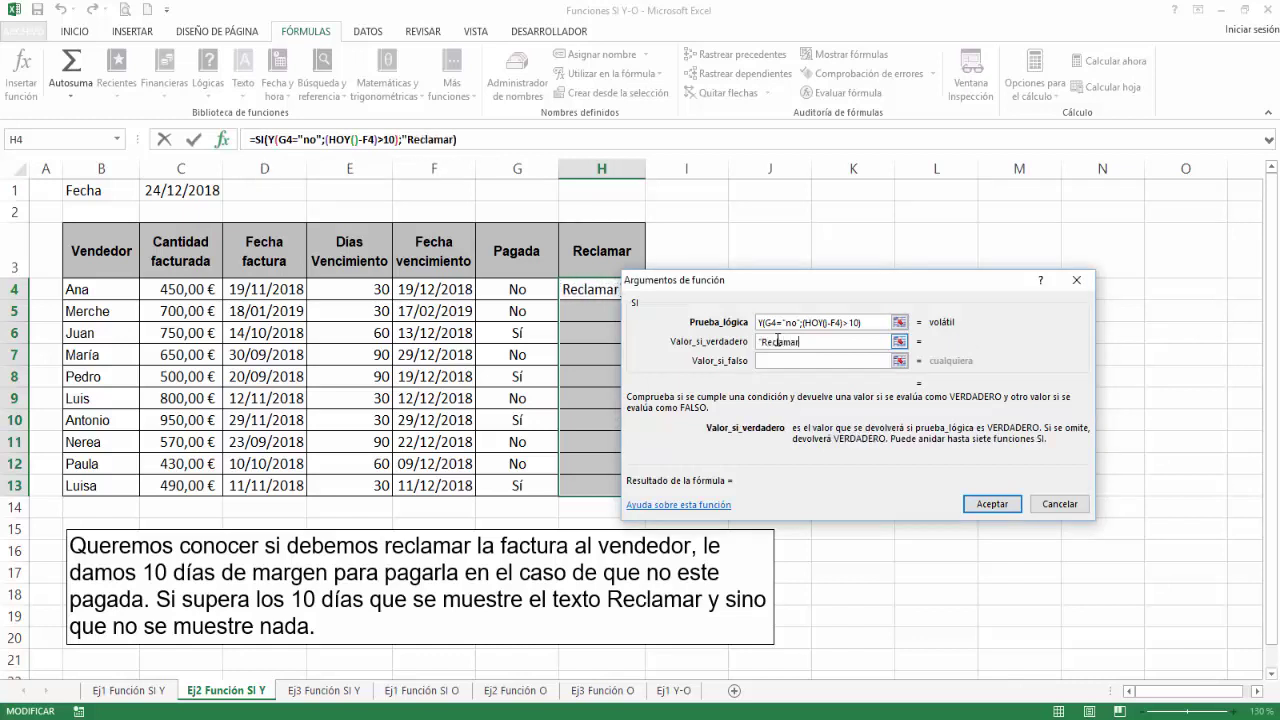
pyautogui.write('"')
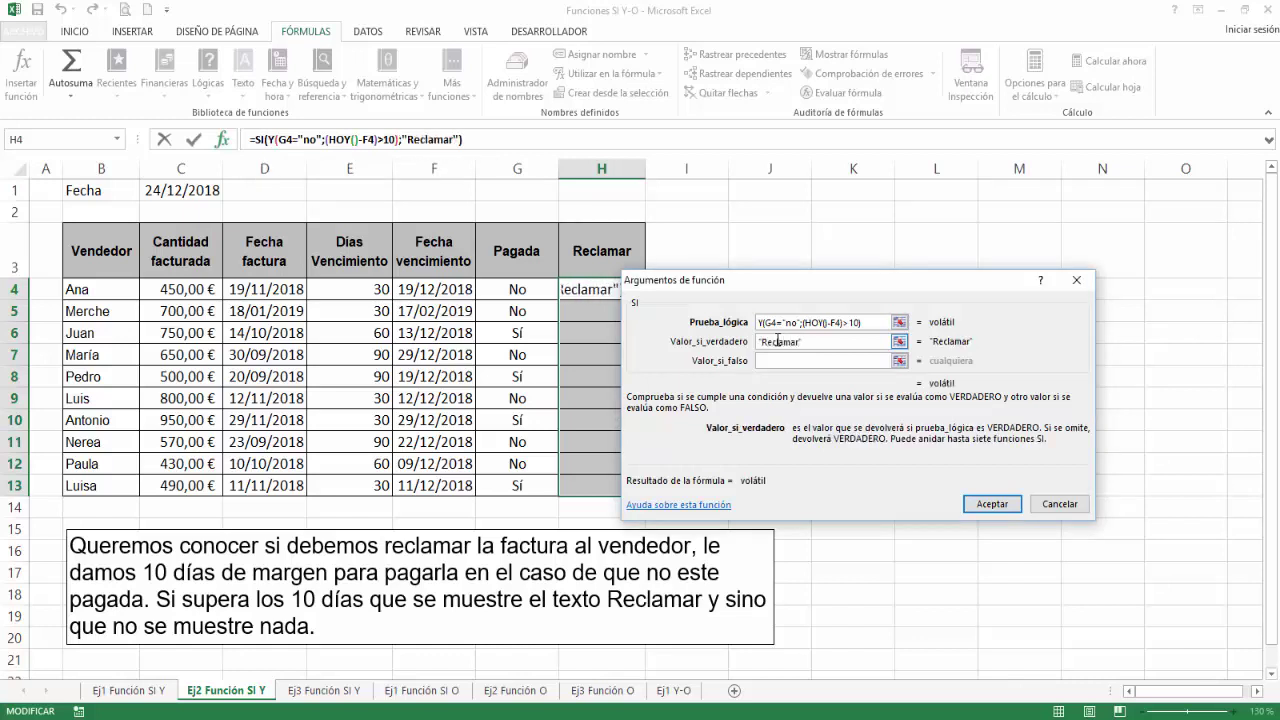
pyautogui.press('Tab')
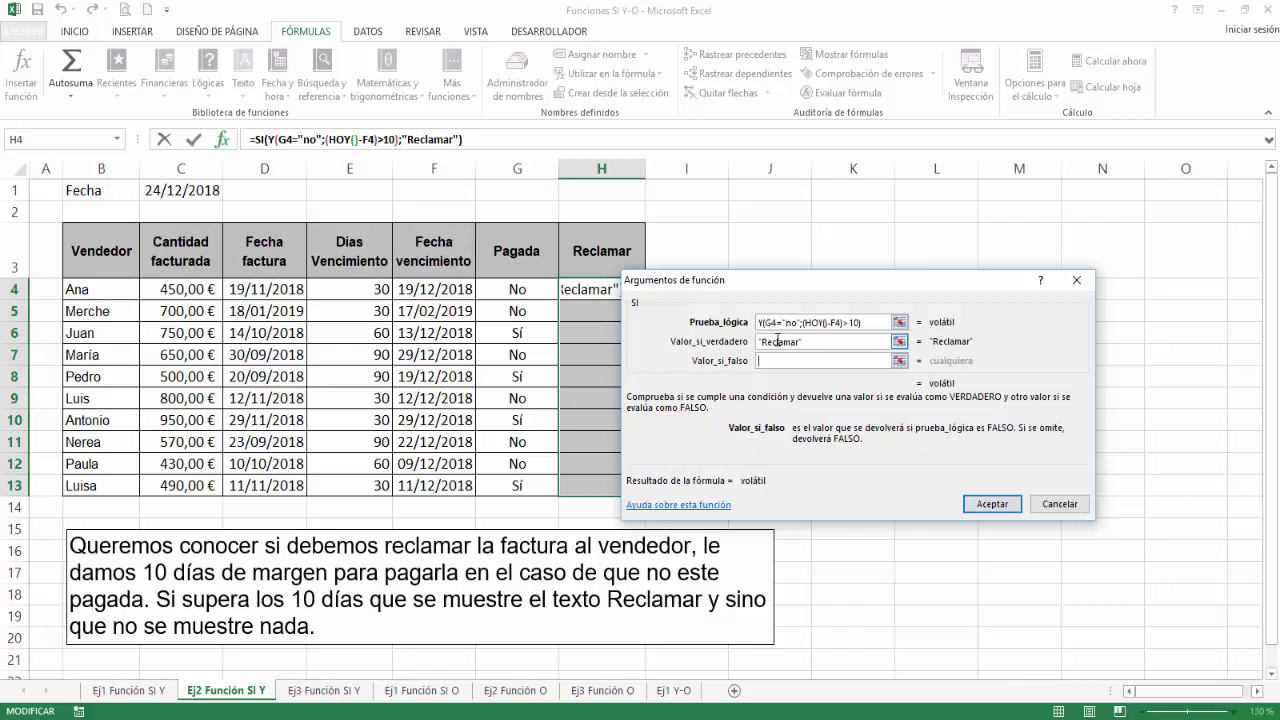
pyautogui.write('""')
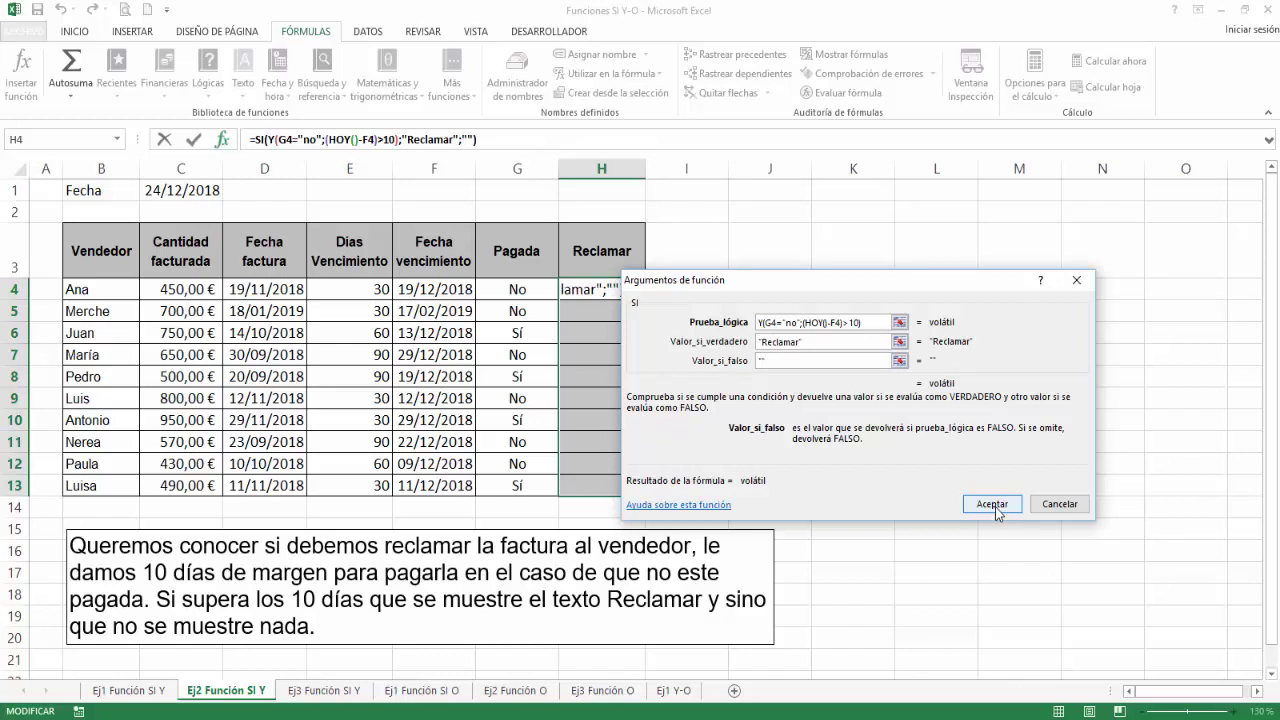
pyautogui.keyDown('ctrl'); pyautogui.click(996, 508); pyautogui.keyUp('ctrl')
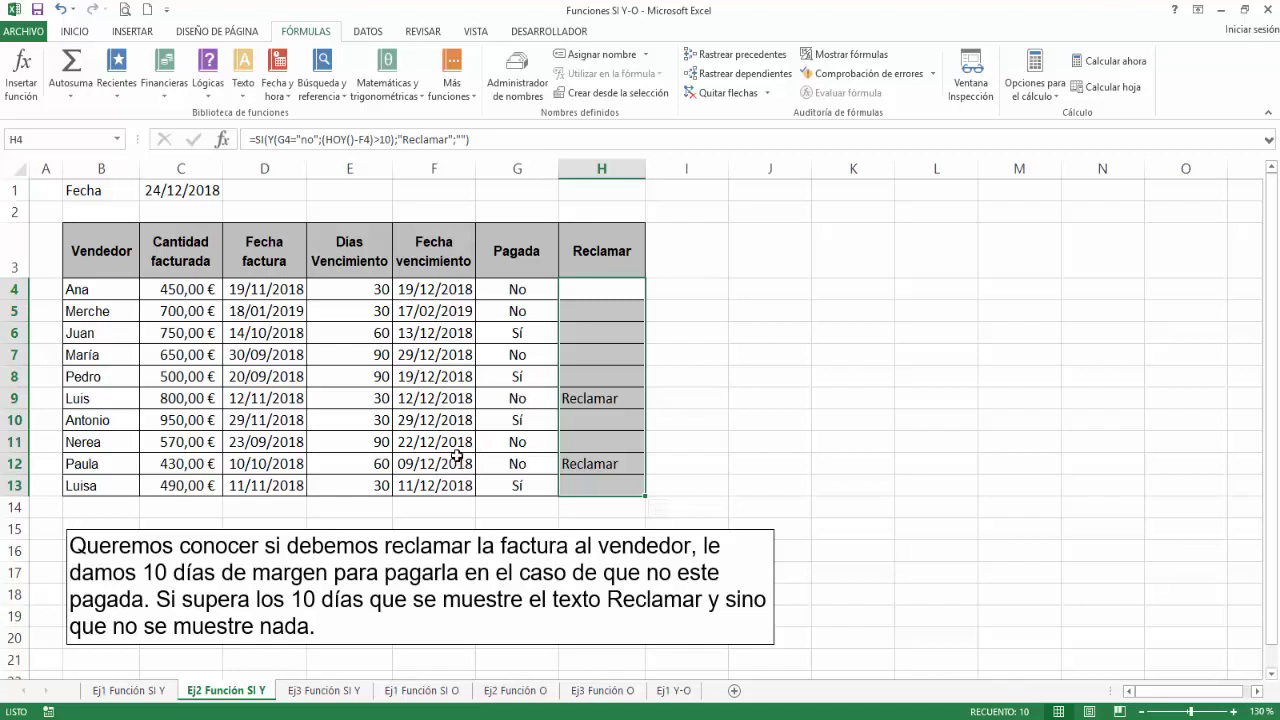
# On the Ej3 Función SI Y sheet, start an SI function for the Notas cells F3:F16 with a nested Y function as logical test
pyautogui.click(335, 695)
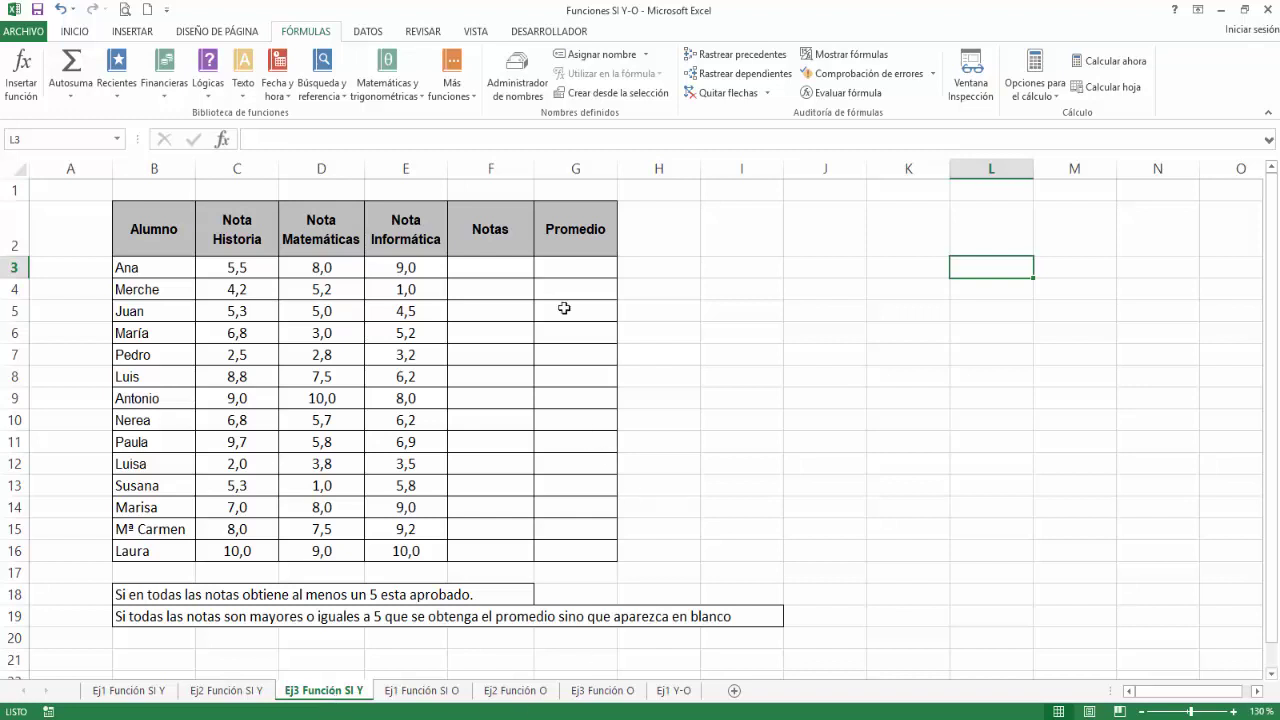
pyautogui.moveTo(506, 273); pyautogui.dragTo(490, 548)
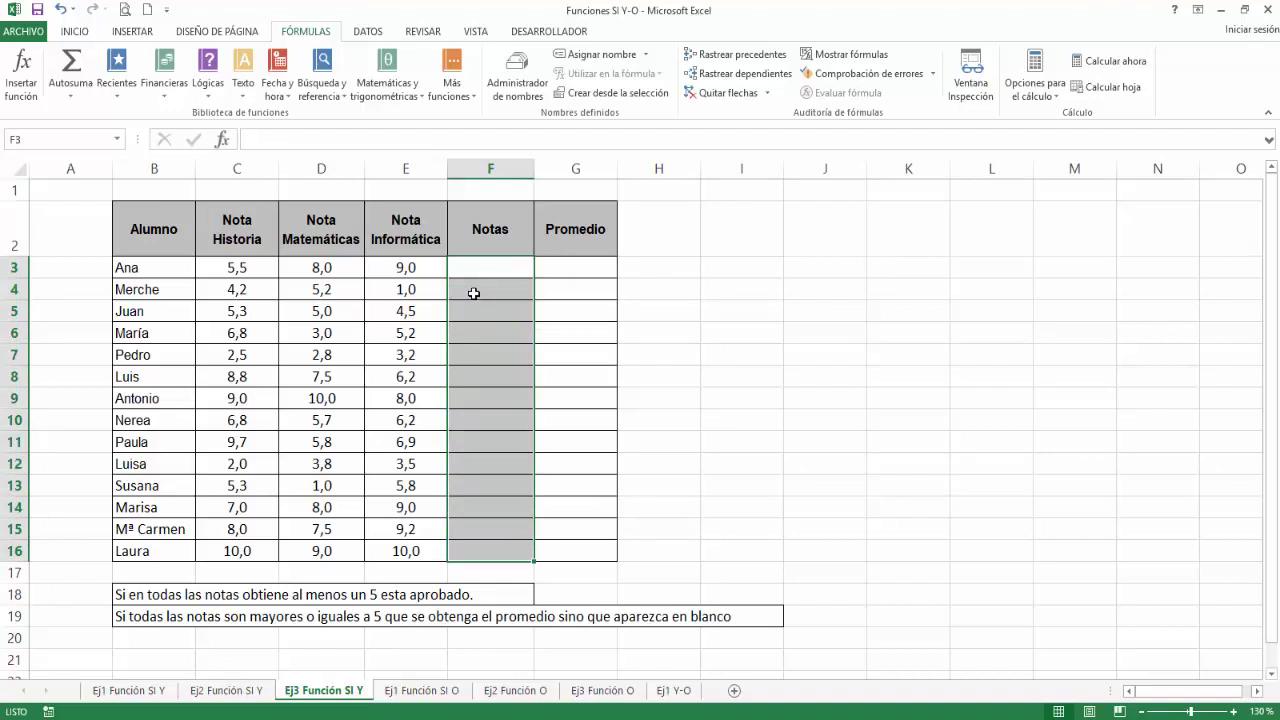
pyautogui.click(208, 88)
pyautogui.click(241, 176)
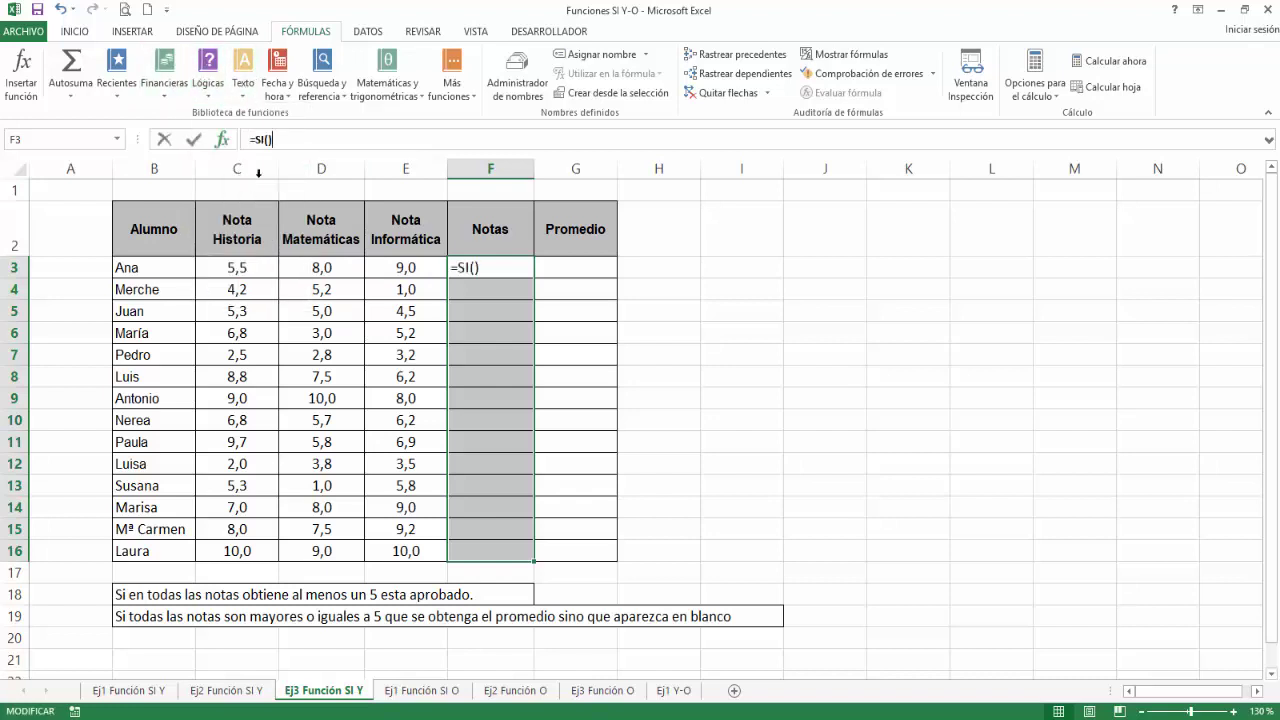
pyautogui.click(116, 139)
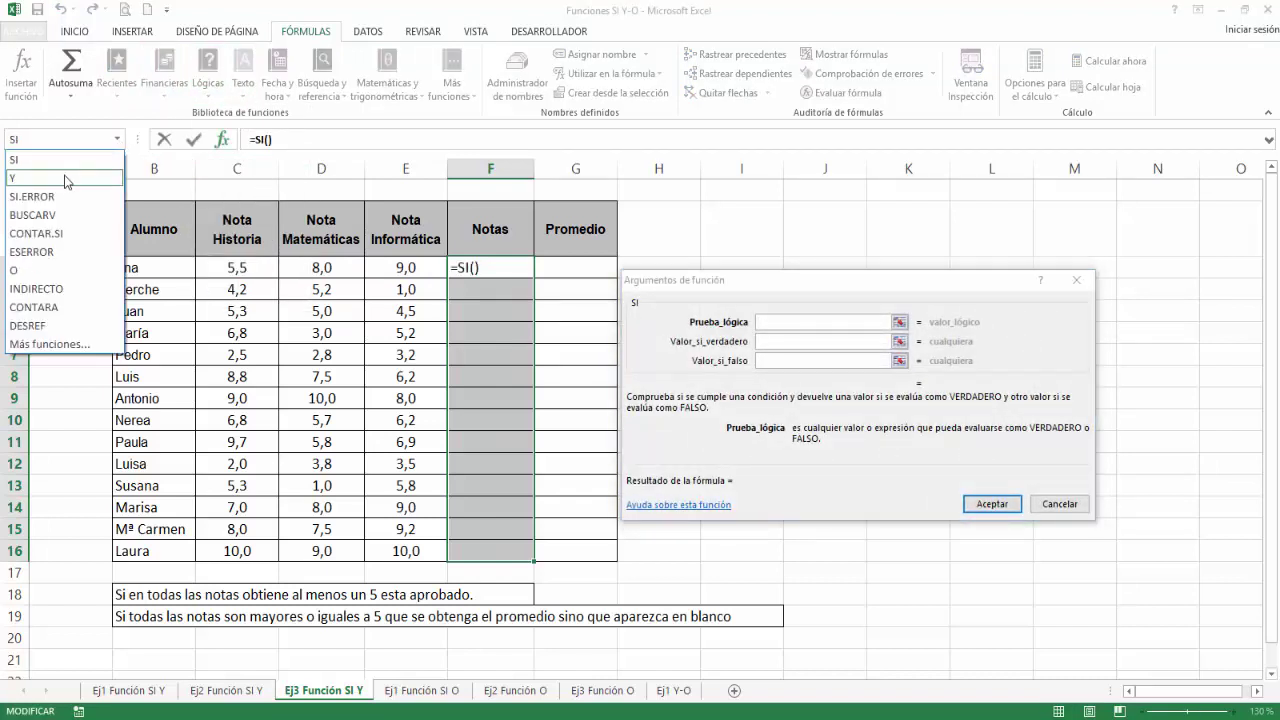
pyautogui.click(70, 167)
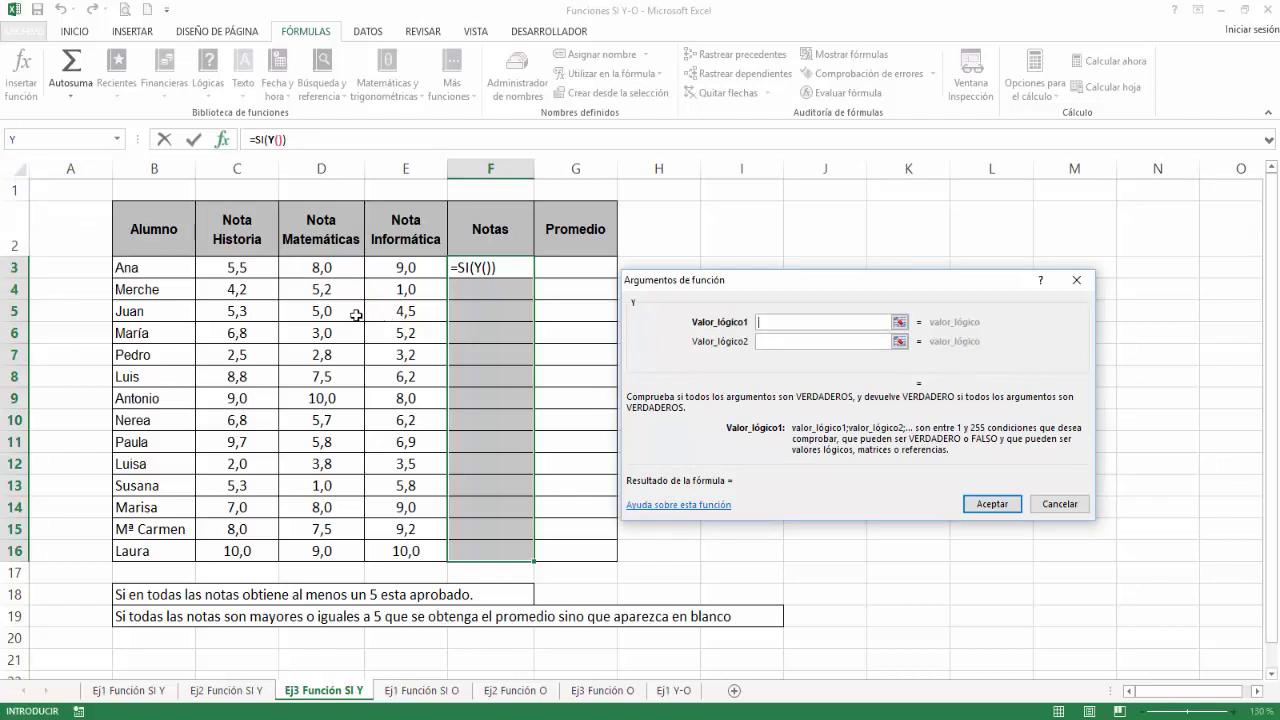
# Set the Notas Y function's conditions to C3>=5, D3>=5 and E3>=5, and return to the outer SI function's arguments
pyautogui.click(248, 269)
pyautogui.write('>')
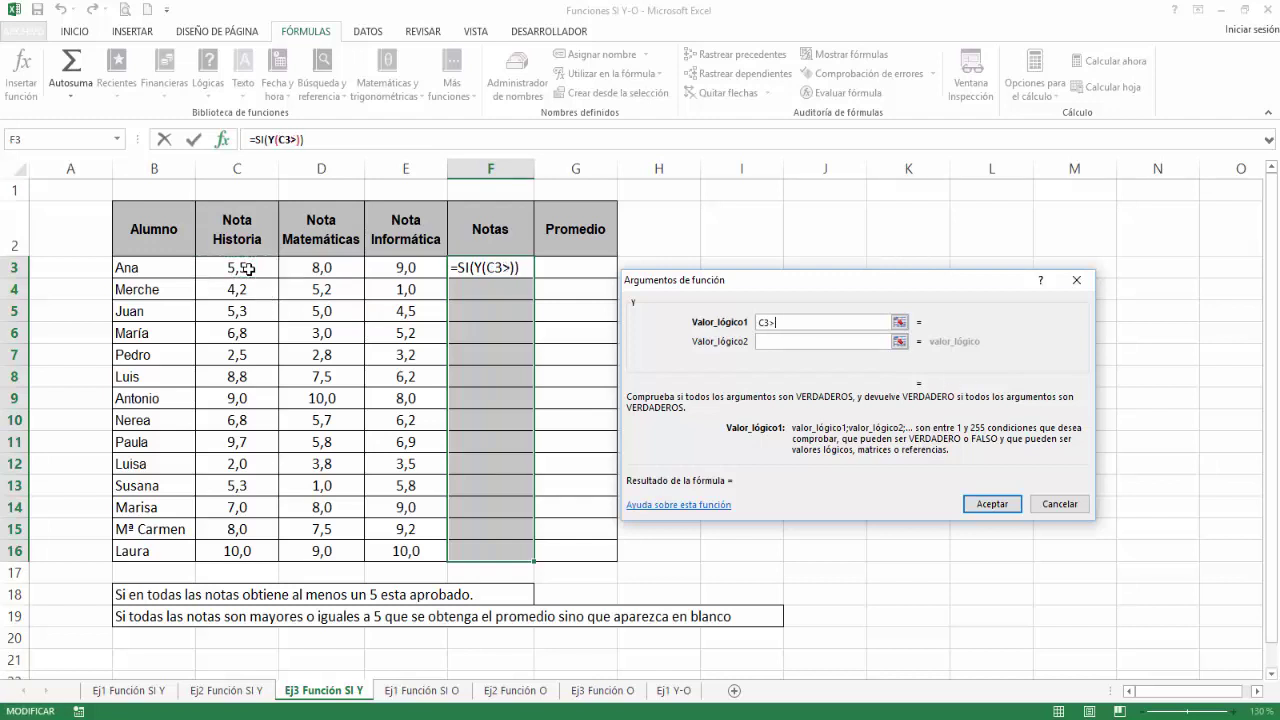
pyautogui.write('=5')
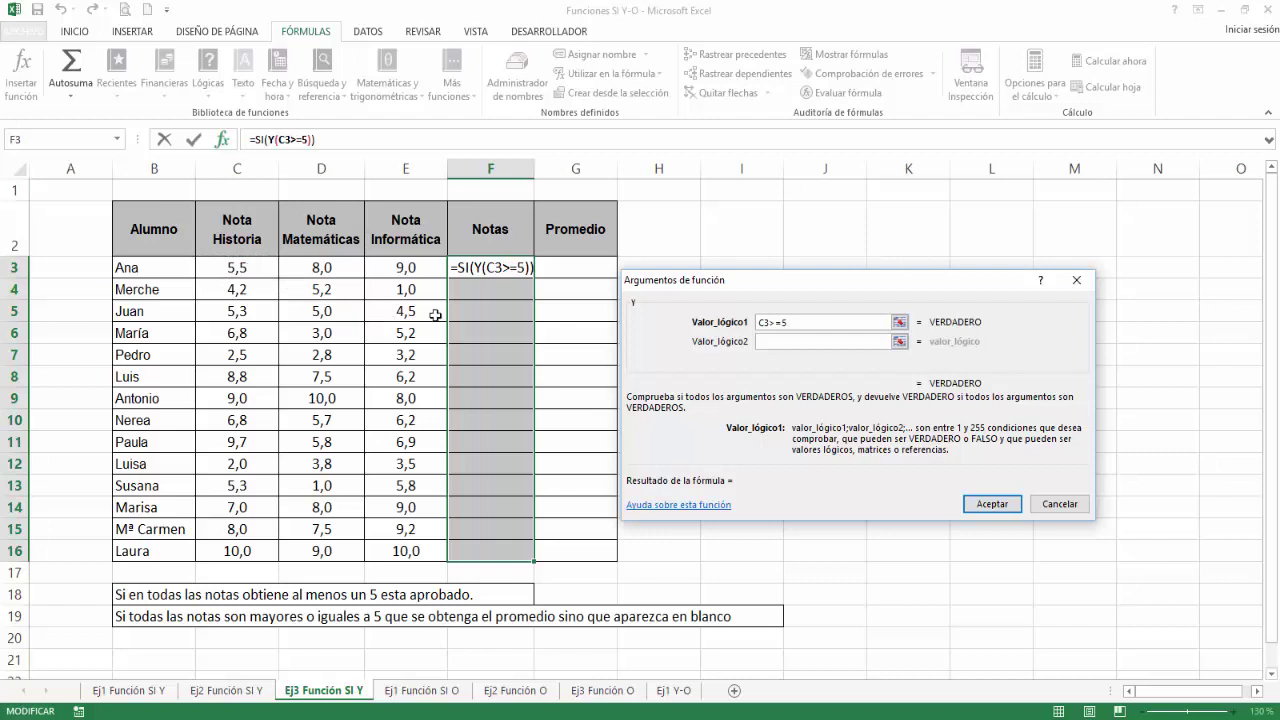
pyautogui.click(785, 342)
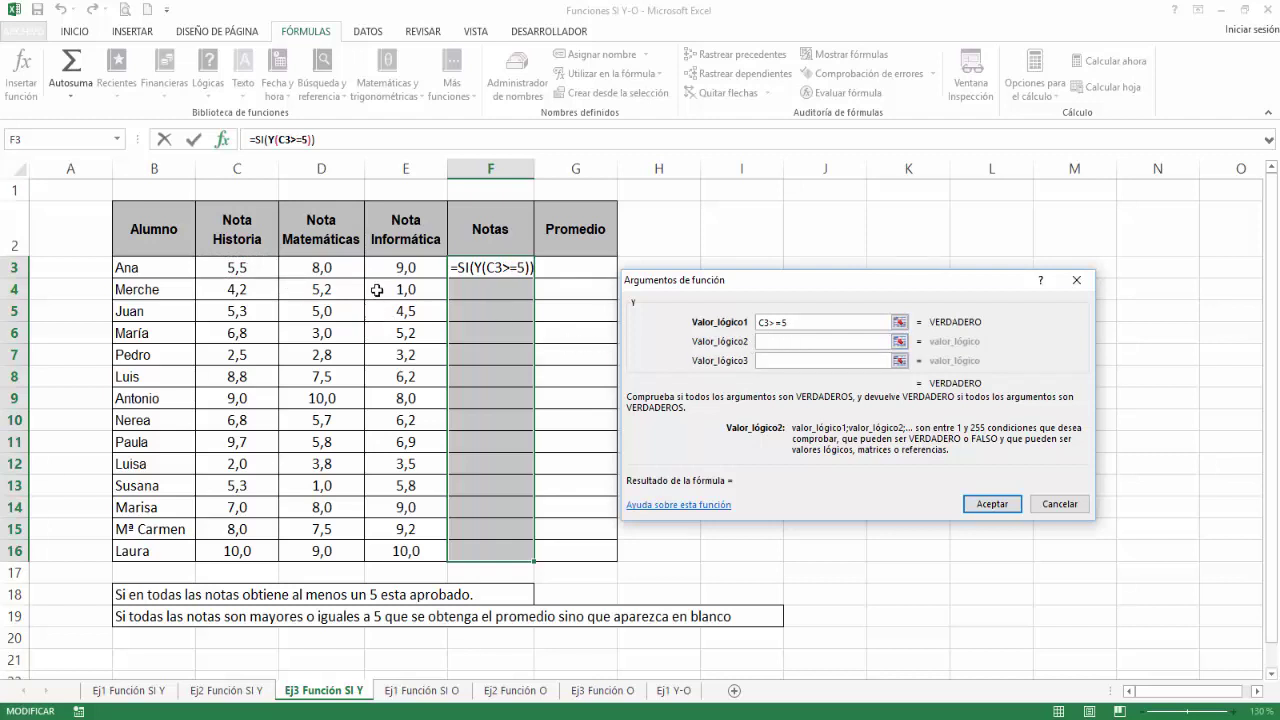
pyautogui.click(337, 268)
pyautogui.write('>=5')
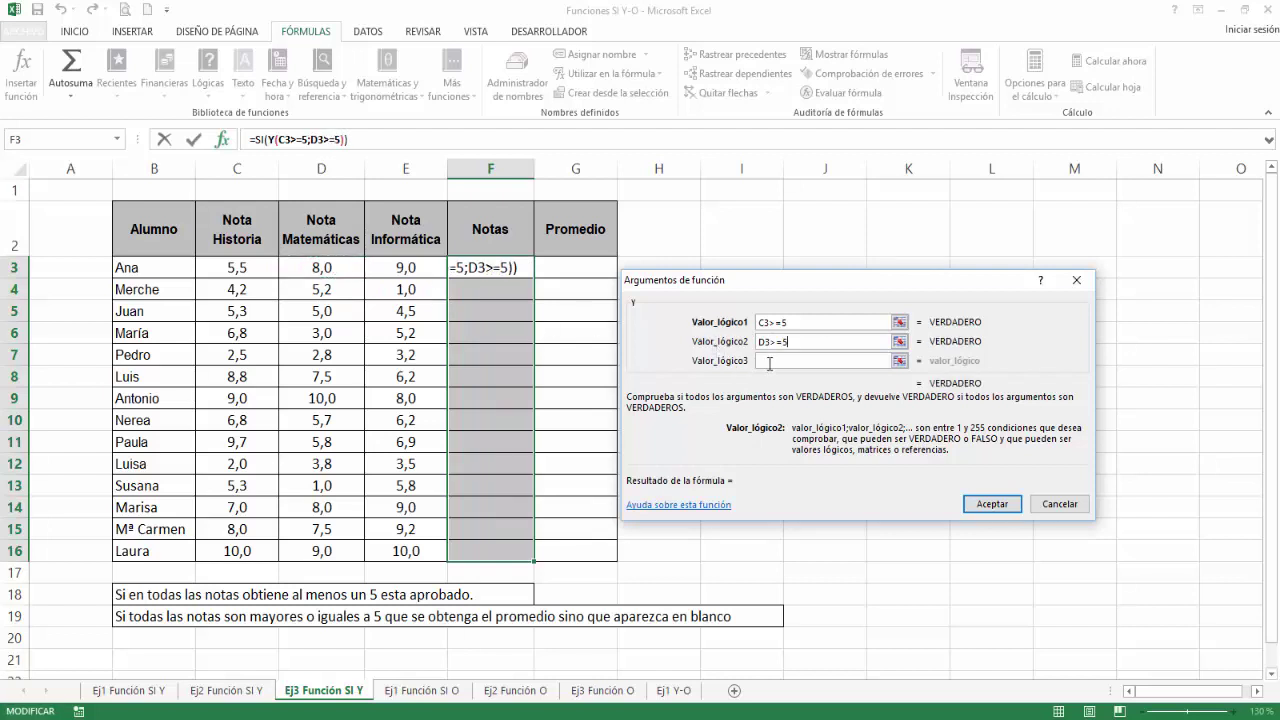
pyautogui.click(769, 363)
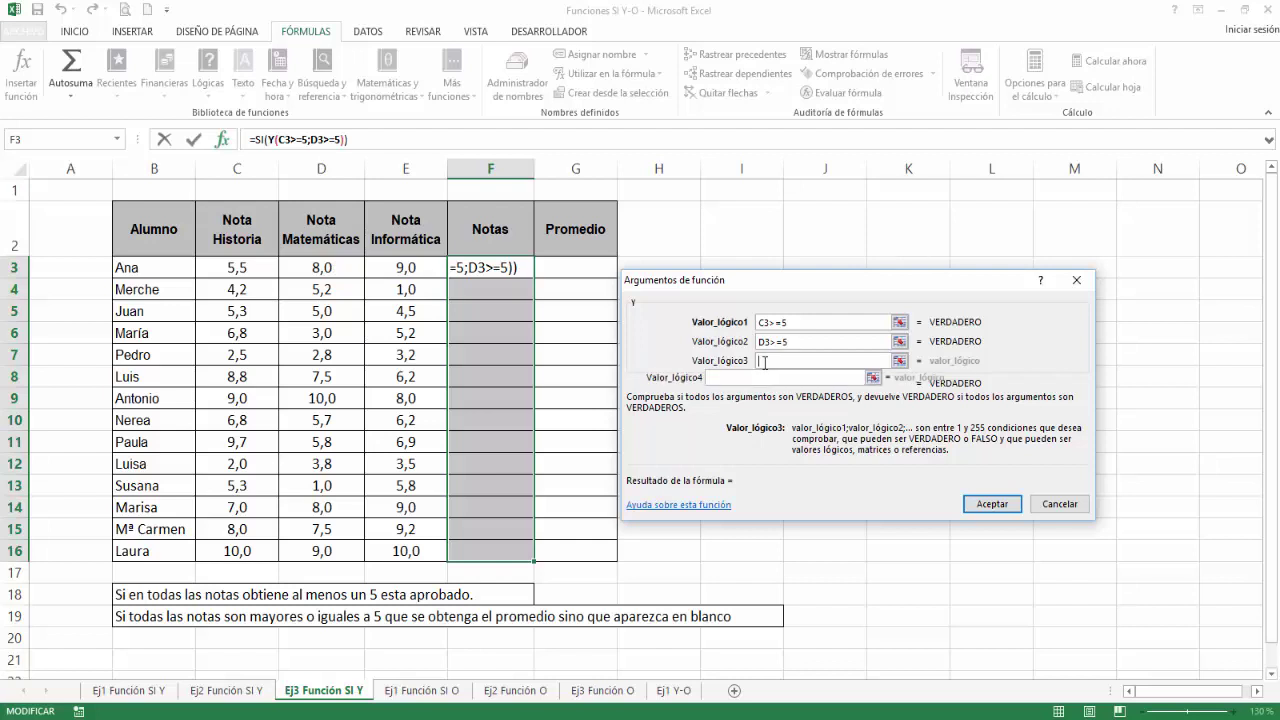
pyautogui.click(420, 269)
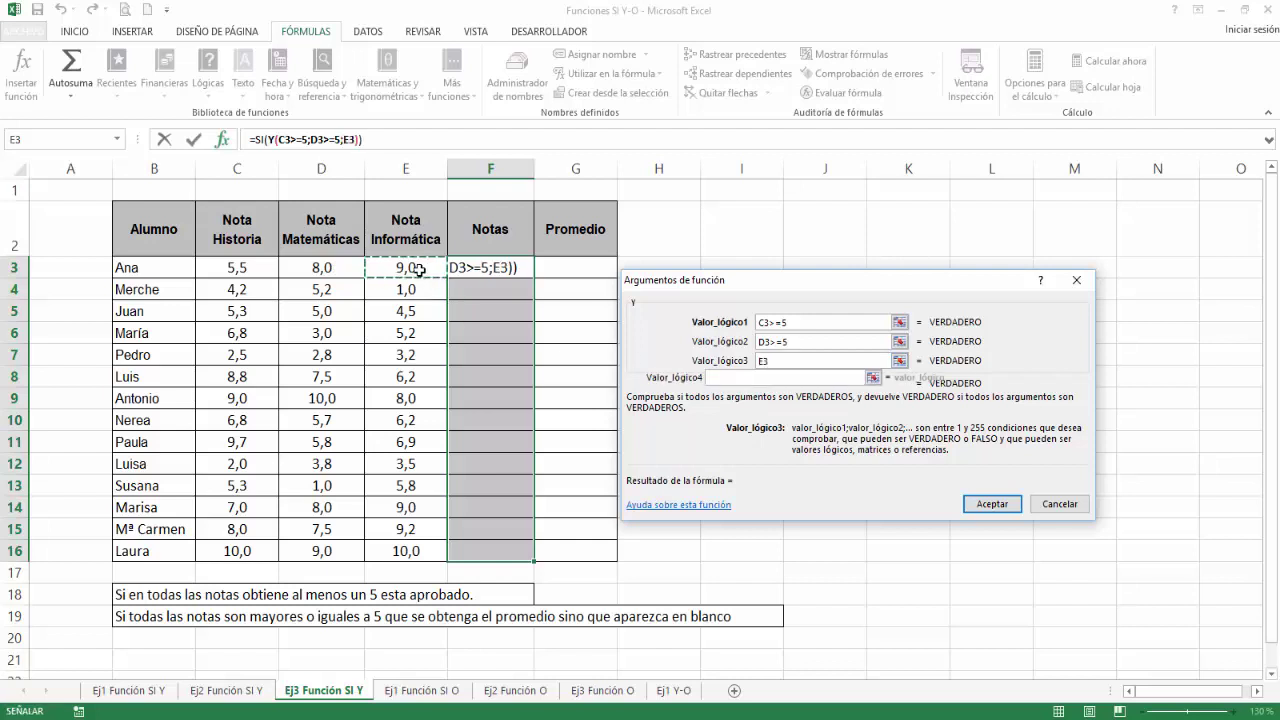
pyautogui.write('>=5')
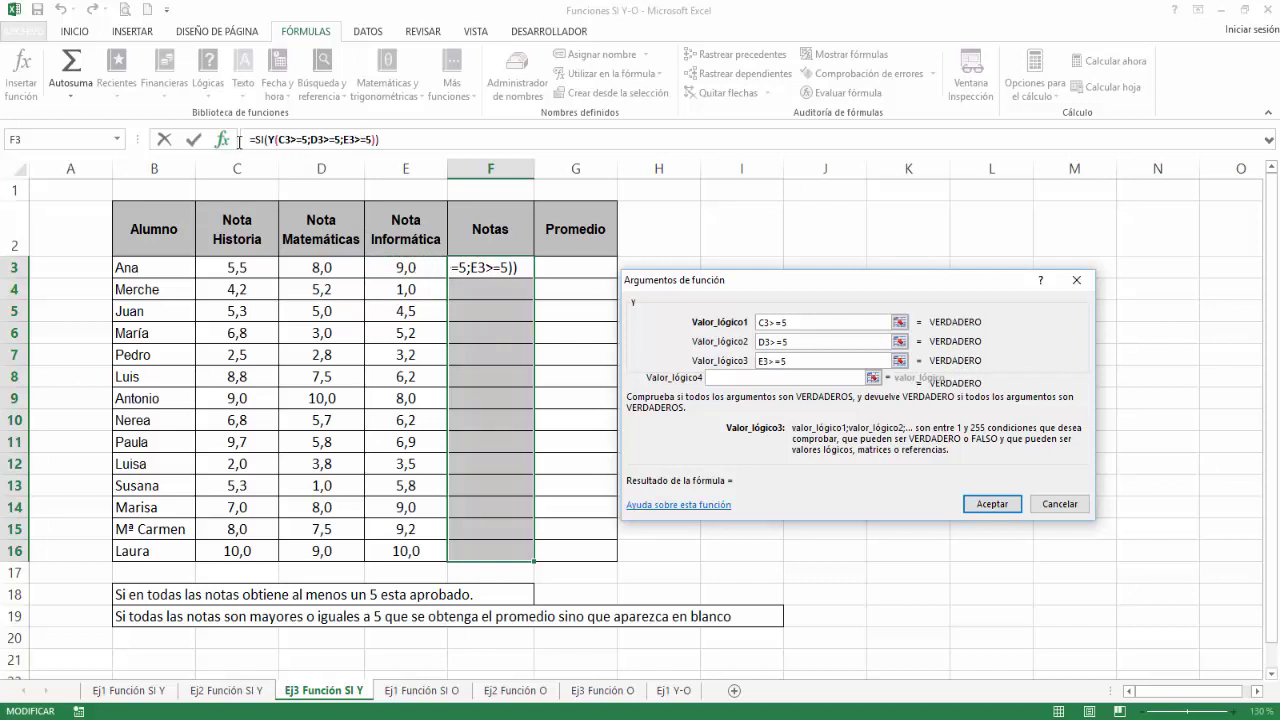
pyautogui.click(256, 140)
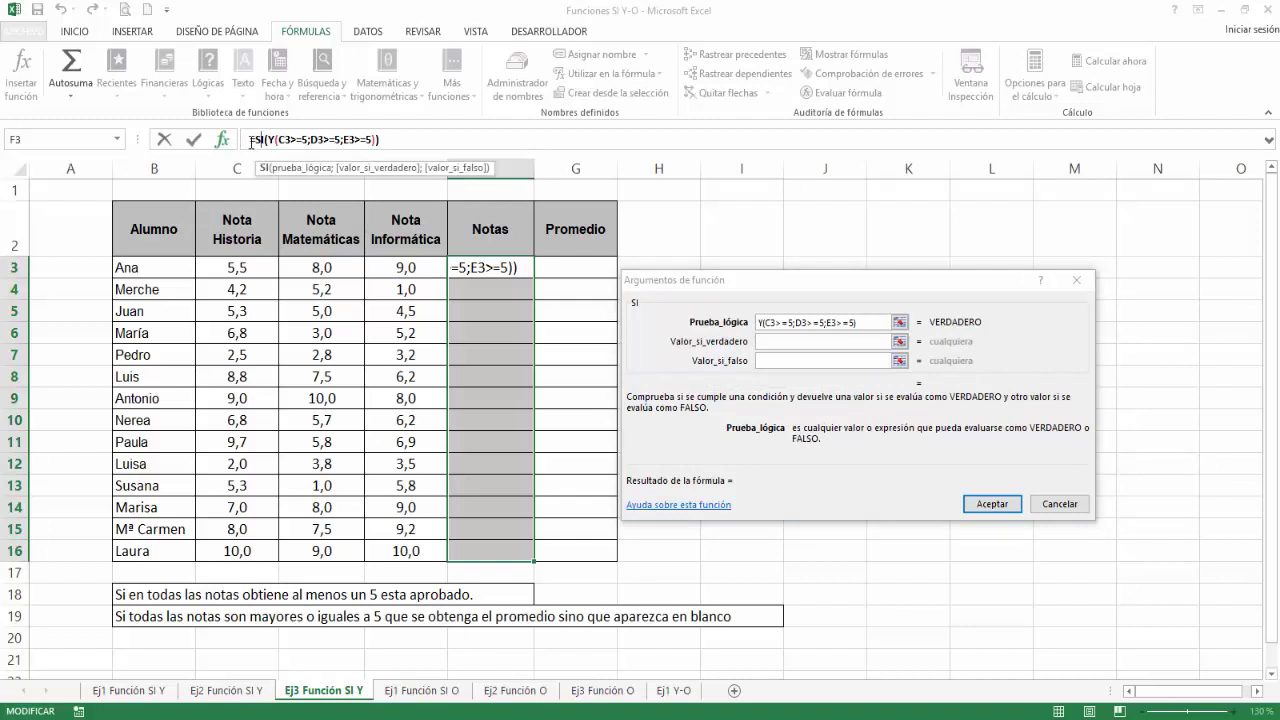
# Make the Notas SI function return "Aprobado" when true and "Suspendido" when false, and enter the formula in all of F3:F16
pyautogui.click(805, 347)
pyautogui.write('"Apr')
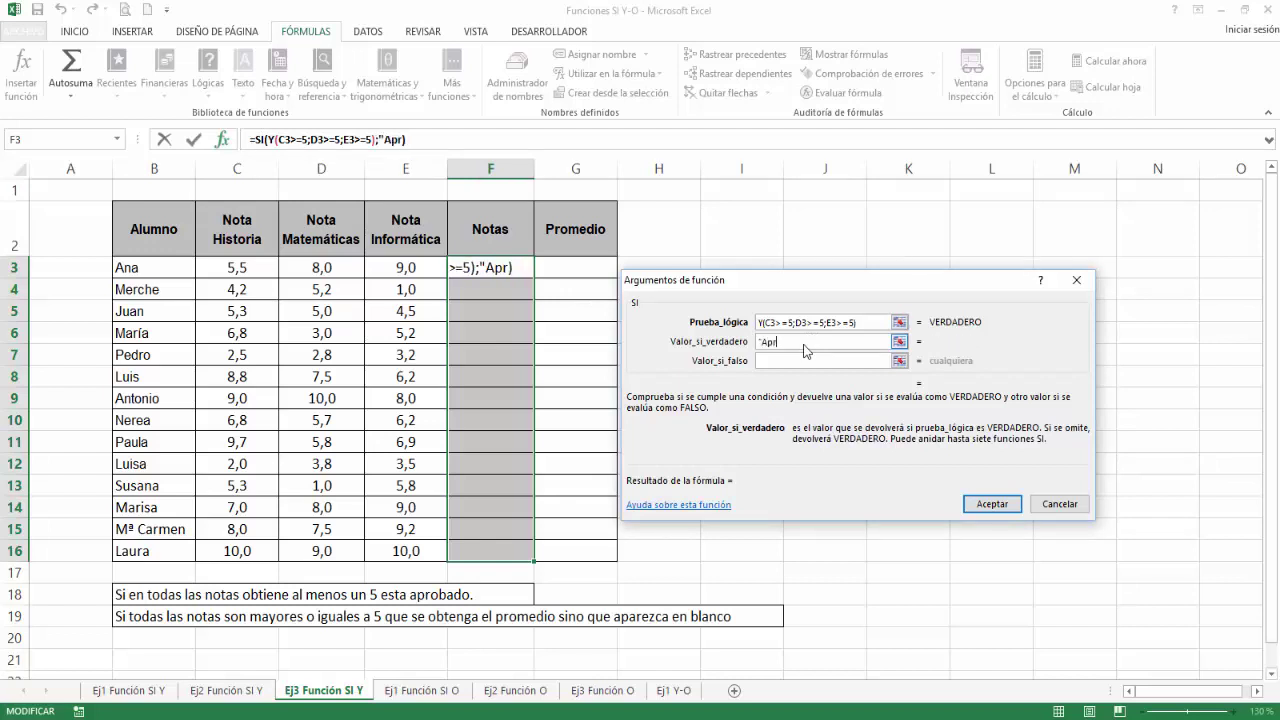
pyautogui.write('obado"')
pyautogui.press('Tab')
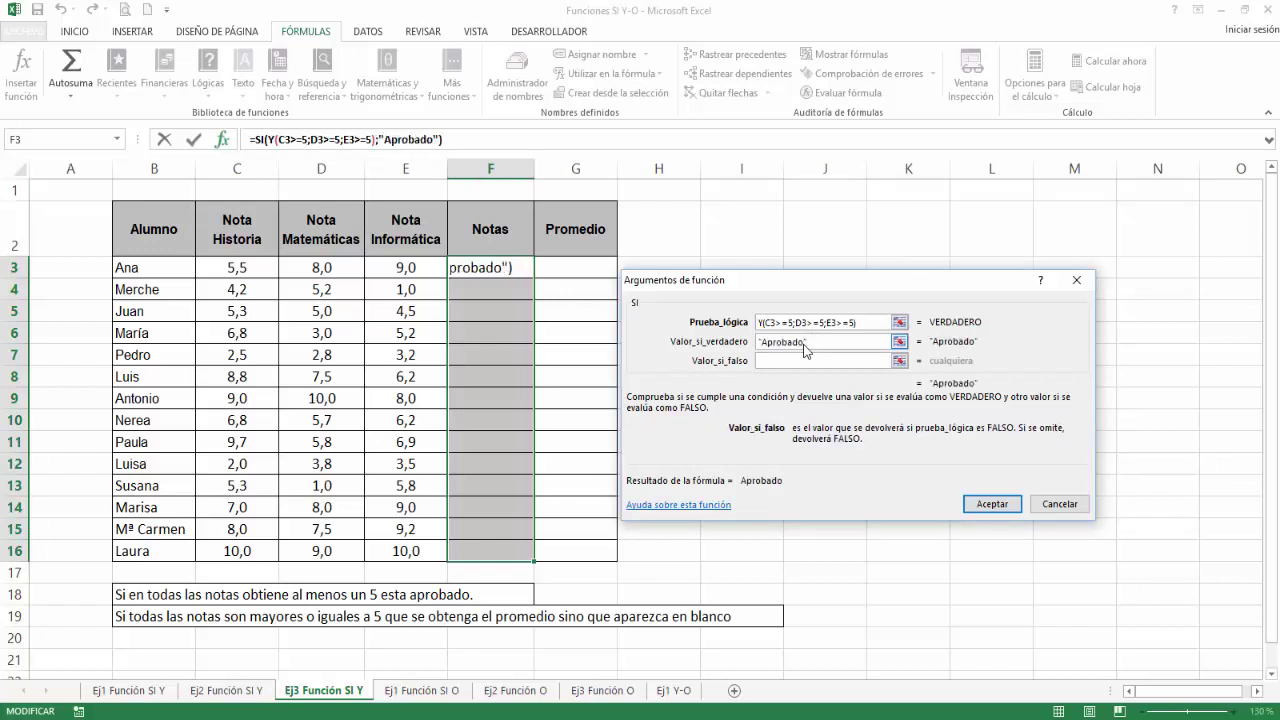
pyautogui.write('"Suspe')
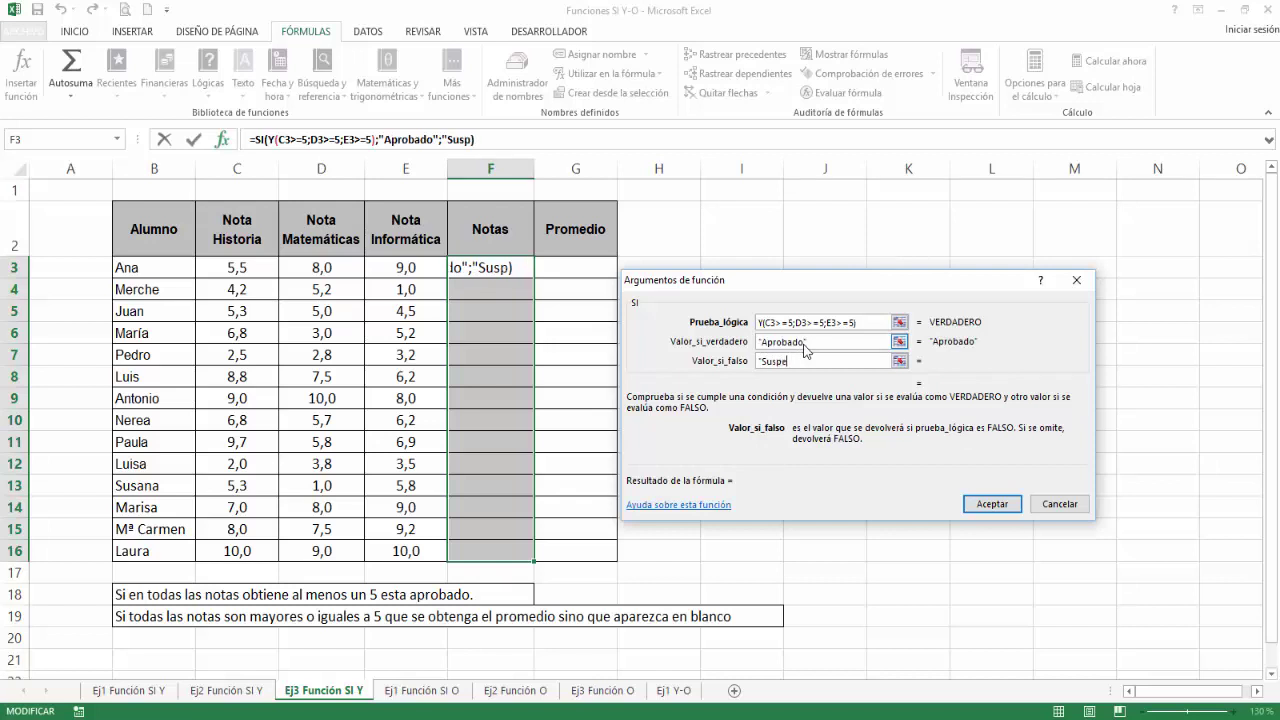
pyautogui.write('ndido"')
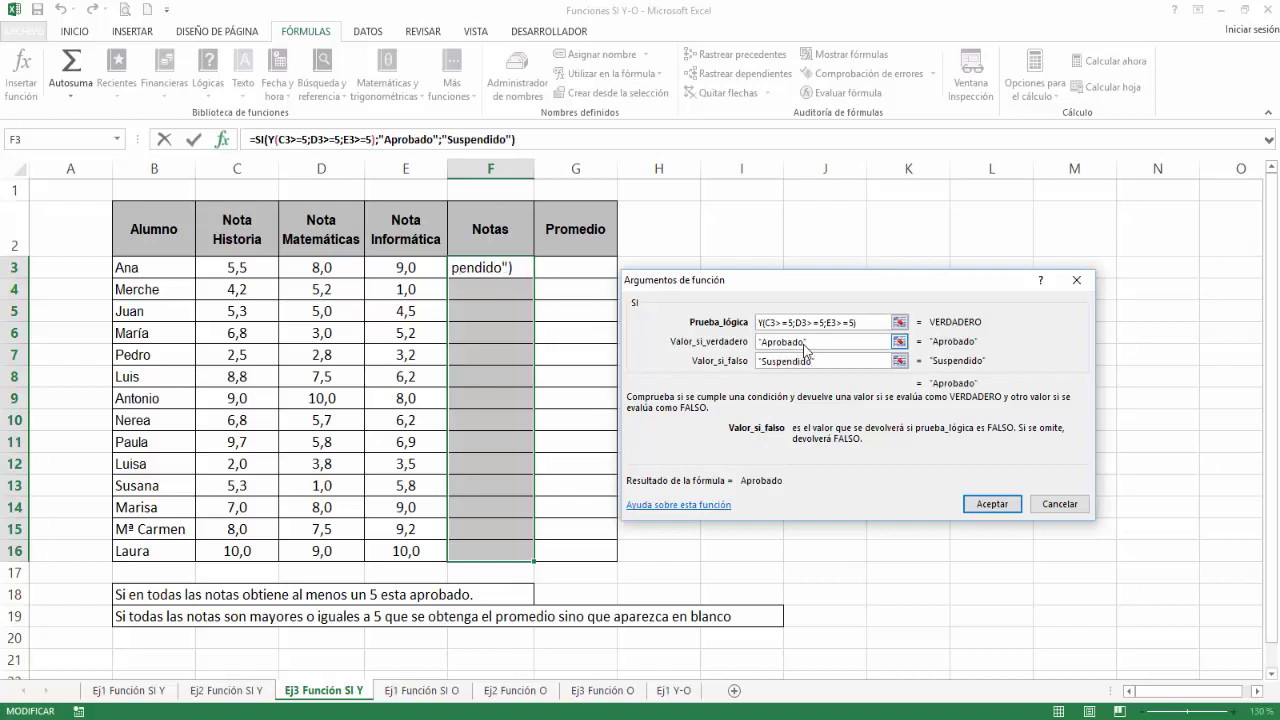
pyautogui.hotkey('ctrl', 'Return')
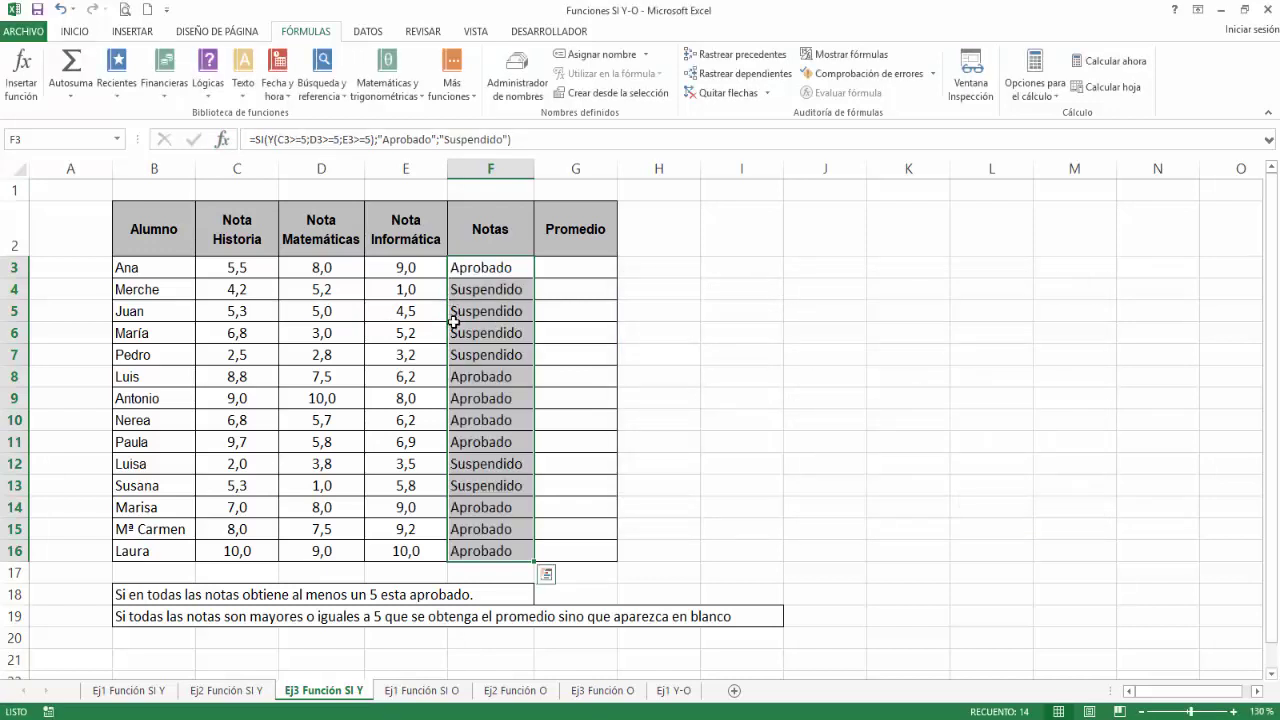
# Start an SI function for the Promedio cells G3:G16 with a nested Y function as logical test
pyautogui.click(568, 267)
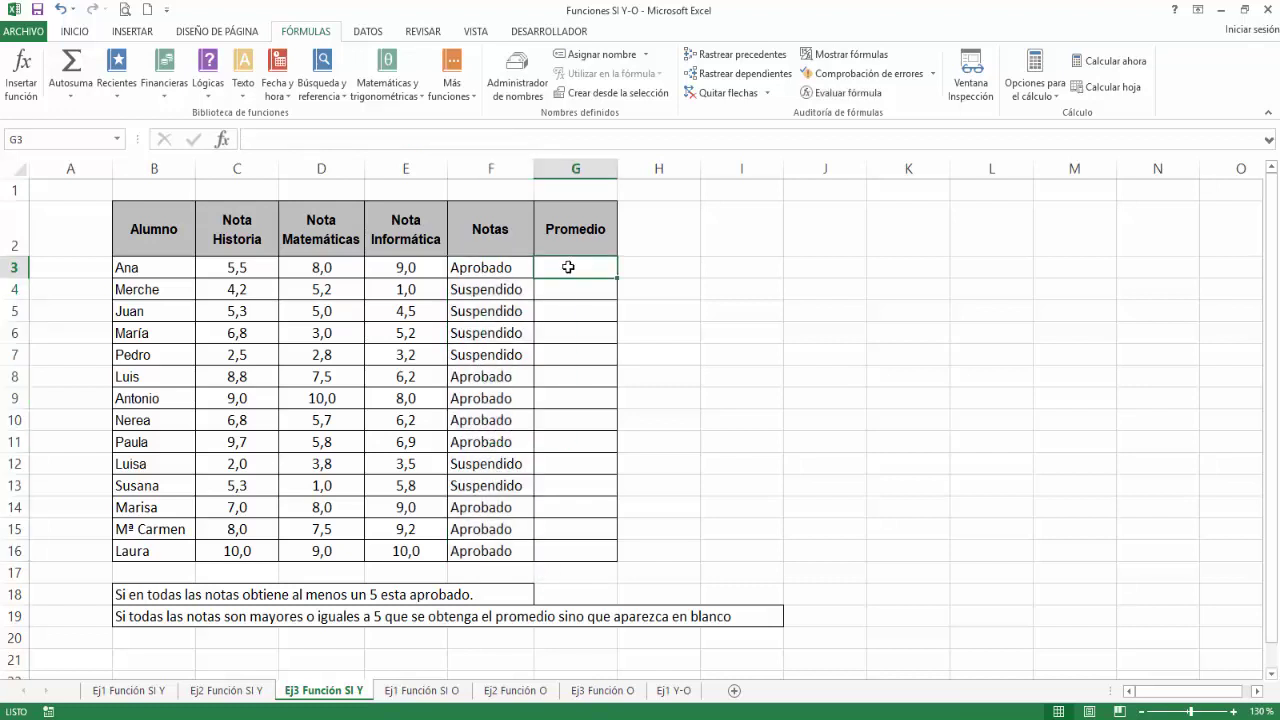
pyautogui.moveTo(570, 266); pyautogui.dragTo(572, 552)
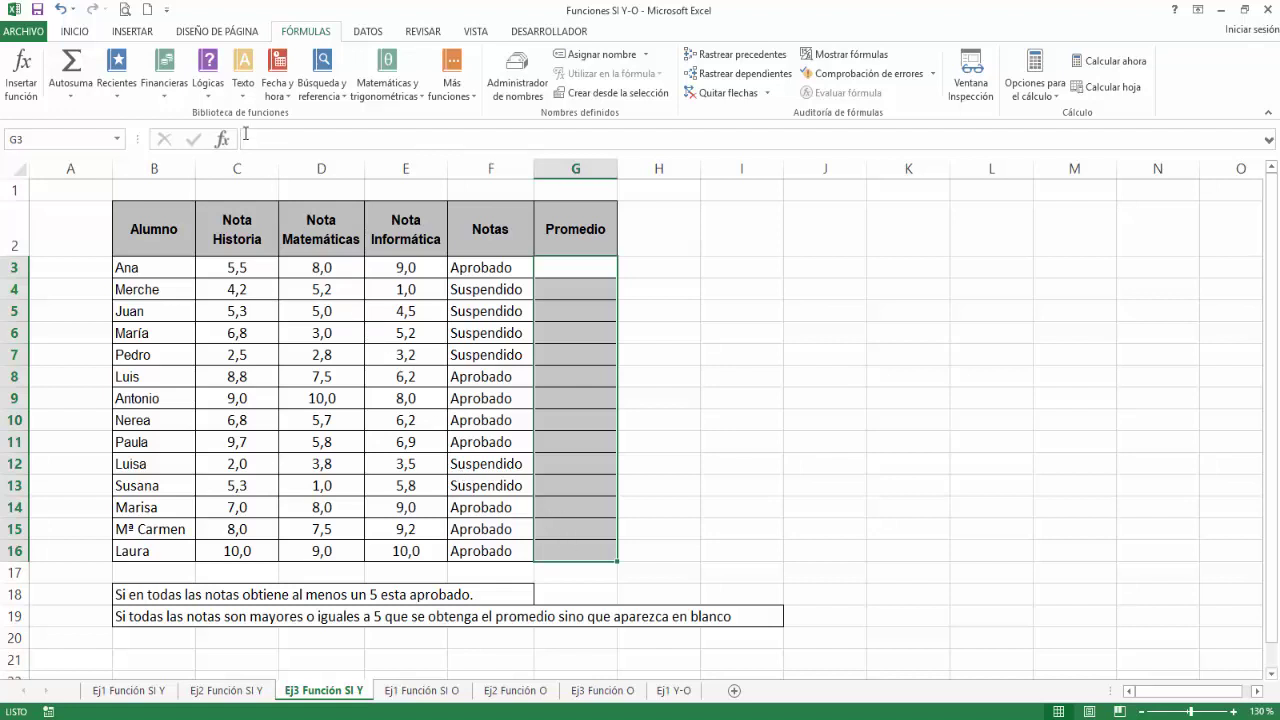
pyautogui.click(203, 88)
pyautogui.click(232, 172)
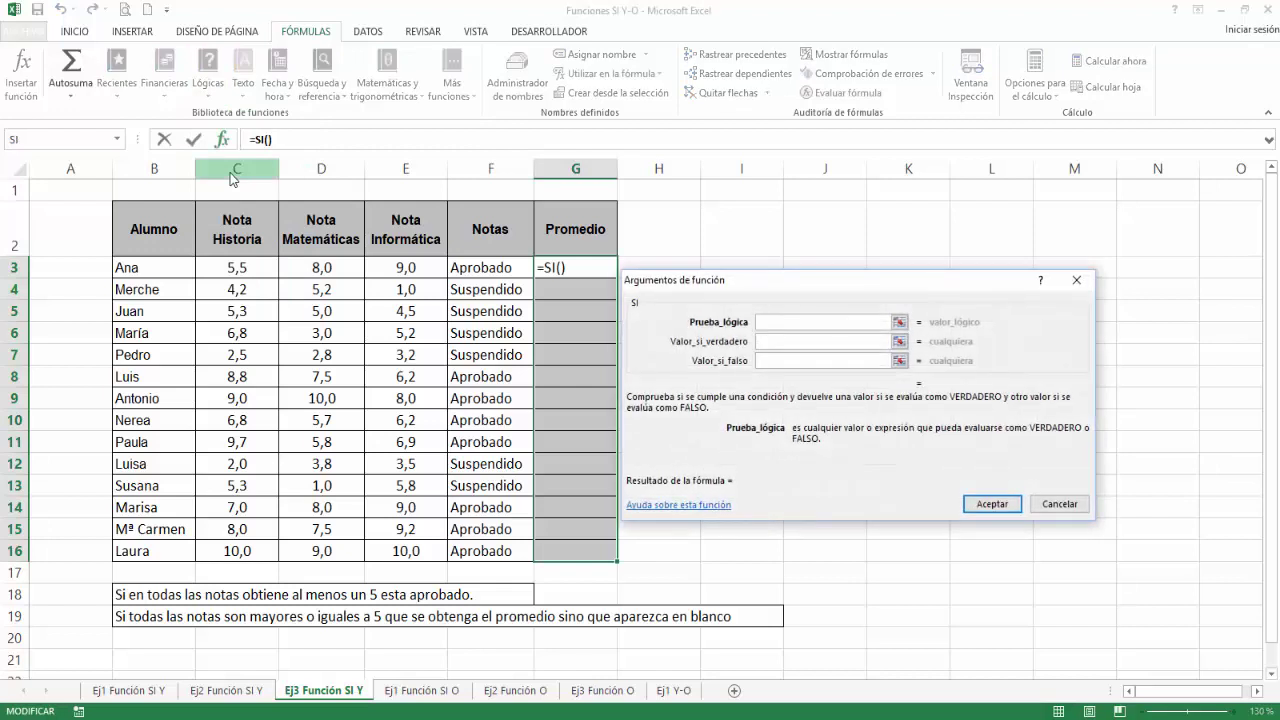
pyautogui.click(118, 139)
pyautogui.click(45, 168)
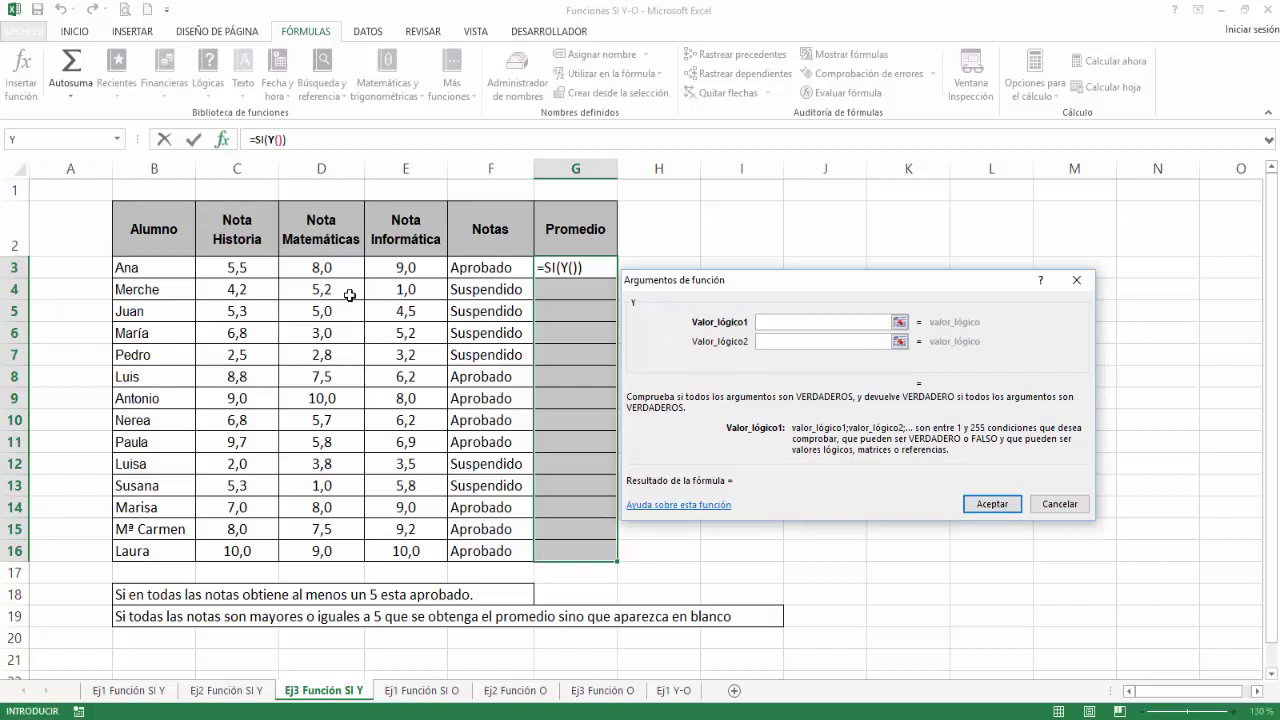
# Set the Promedio Y function's conditions to C3>=5, D3>=5 and E3>=5, and return to the outer SI function's arguments
pyautogui.click(248, 269)
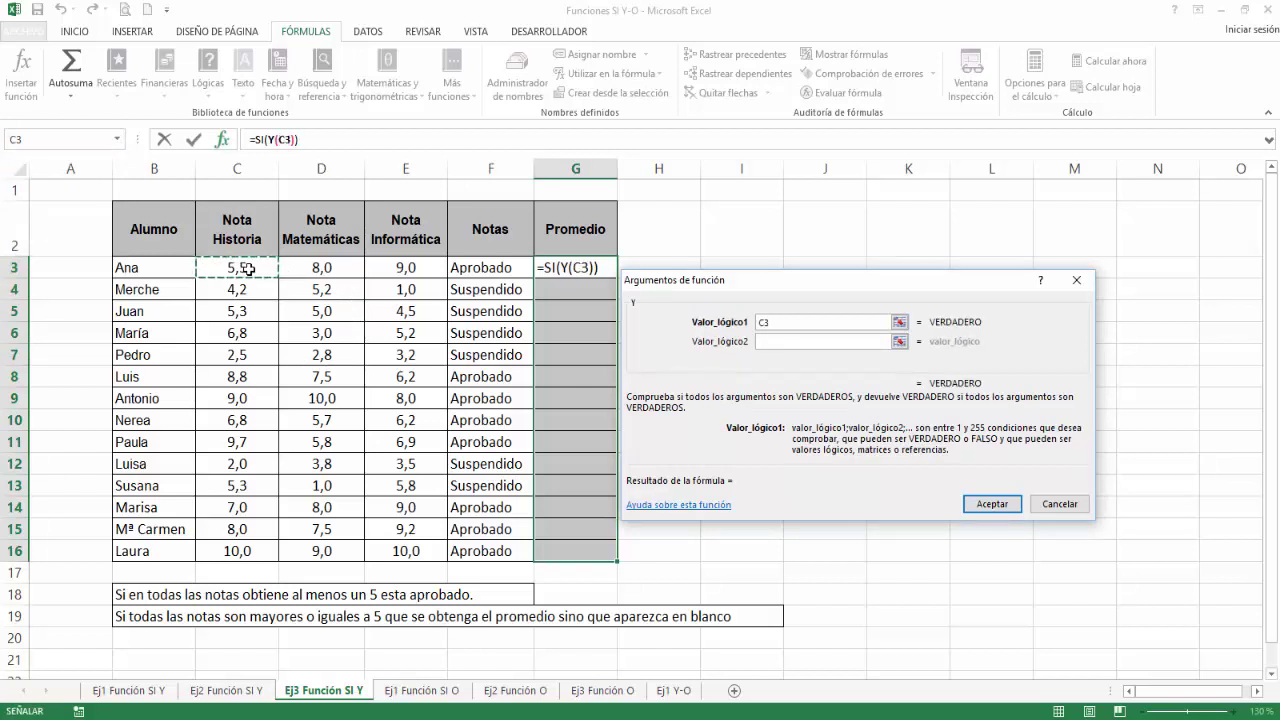
pyautogui.write('>=5')
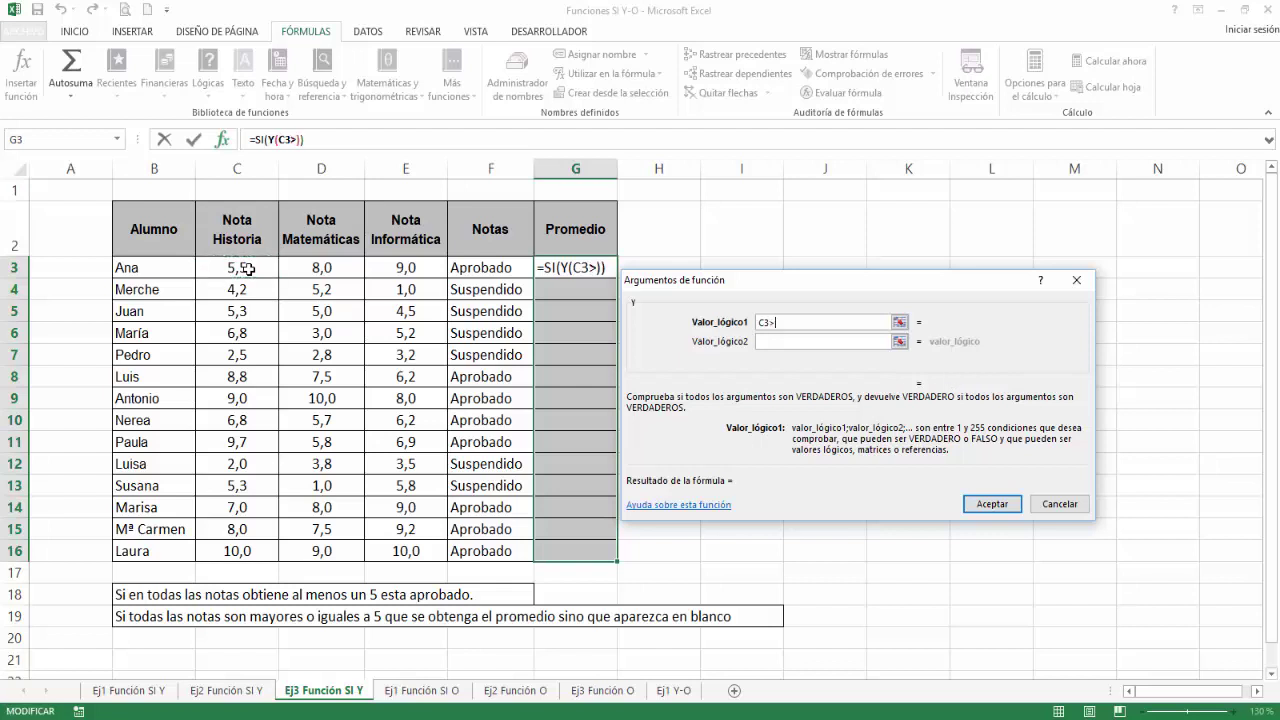
pyautogui.click(781, 341)
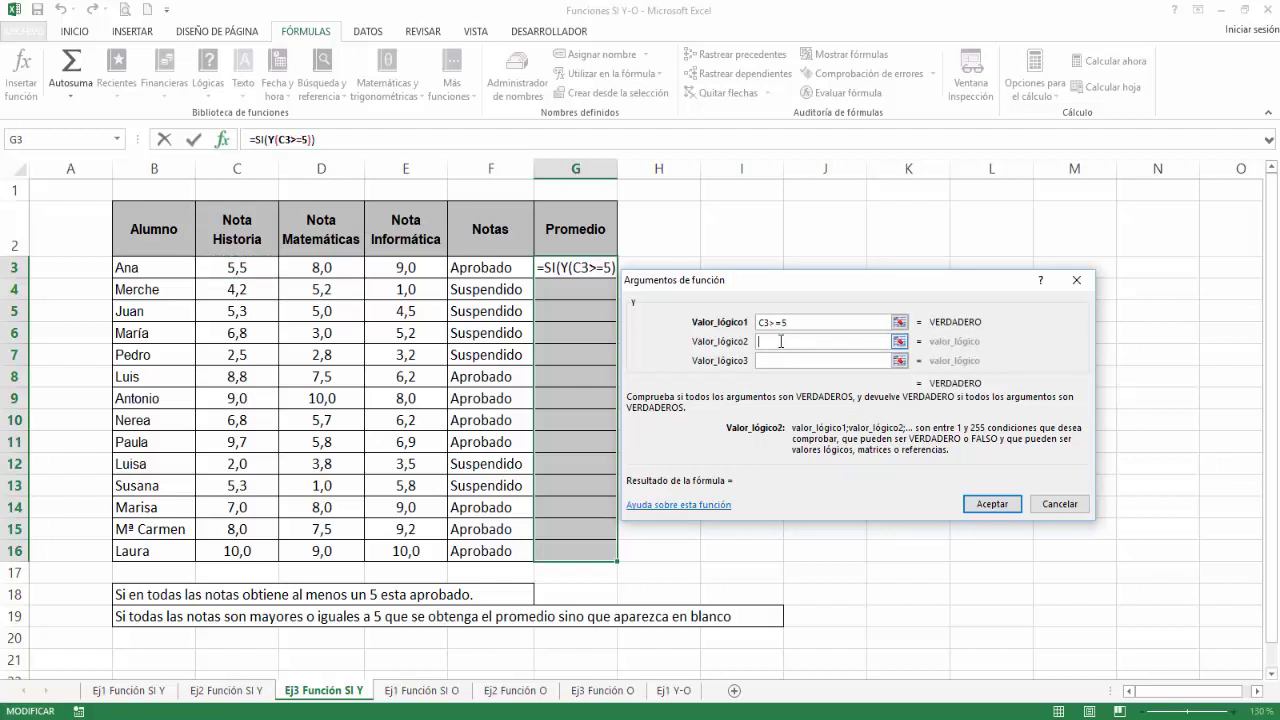
pyautogui.click(330, 268)
pyautogui.write('>=5')
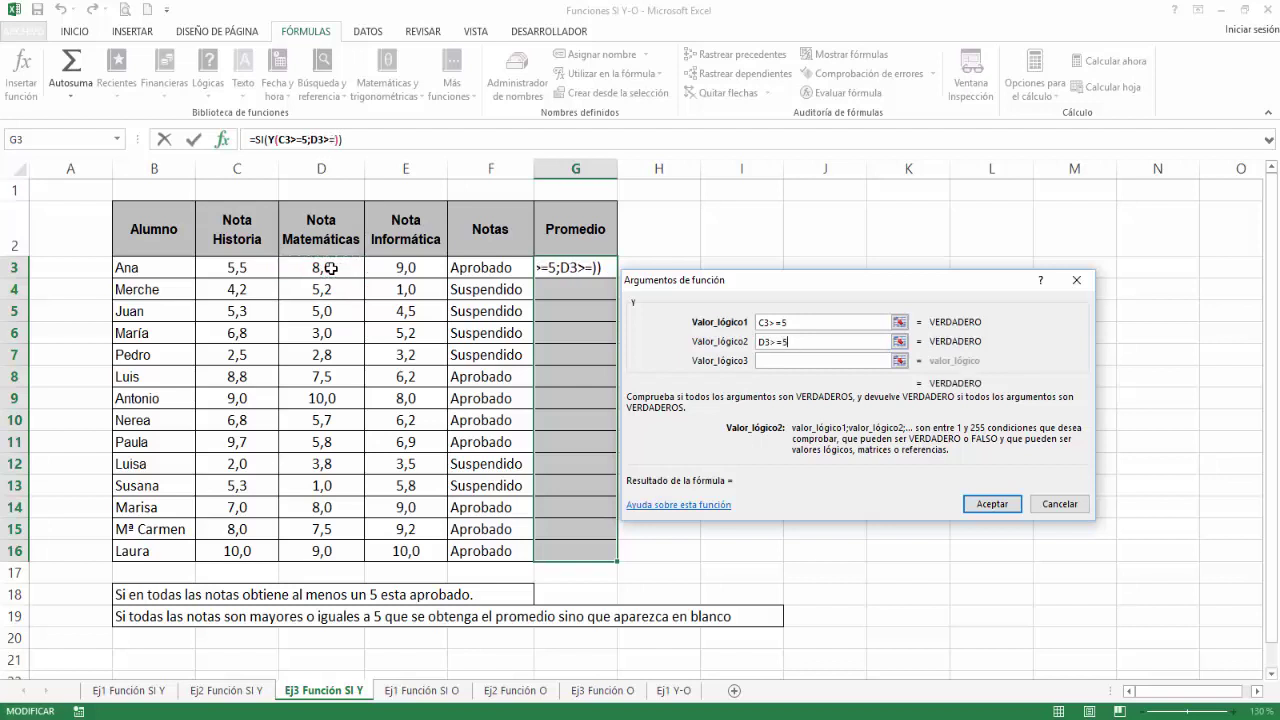
pyautogui.click(760, 361)
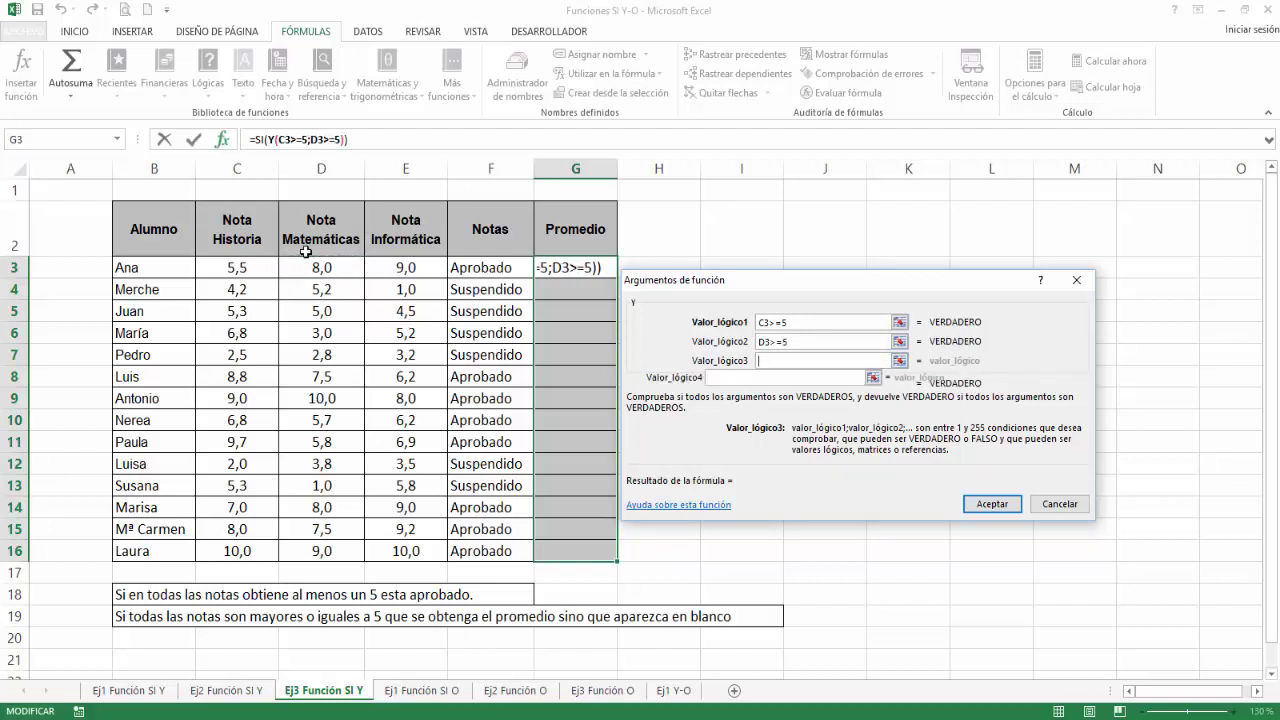
pyautogui.click(385, 267)
pyautogui.write('>=5')
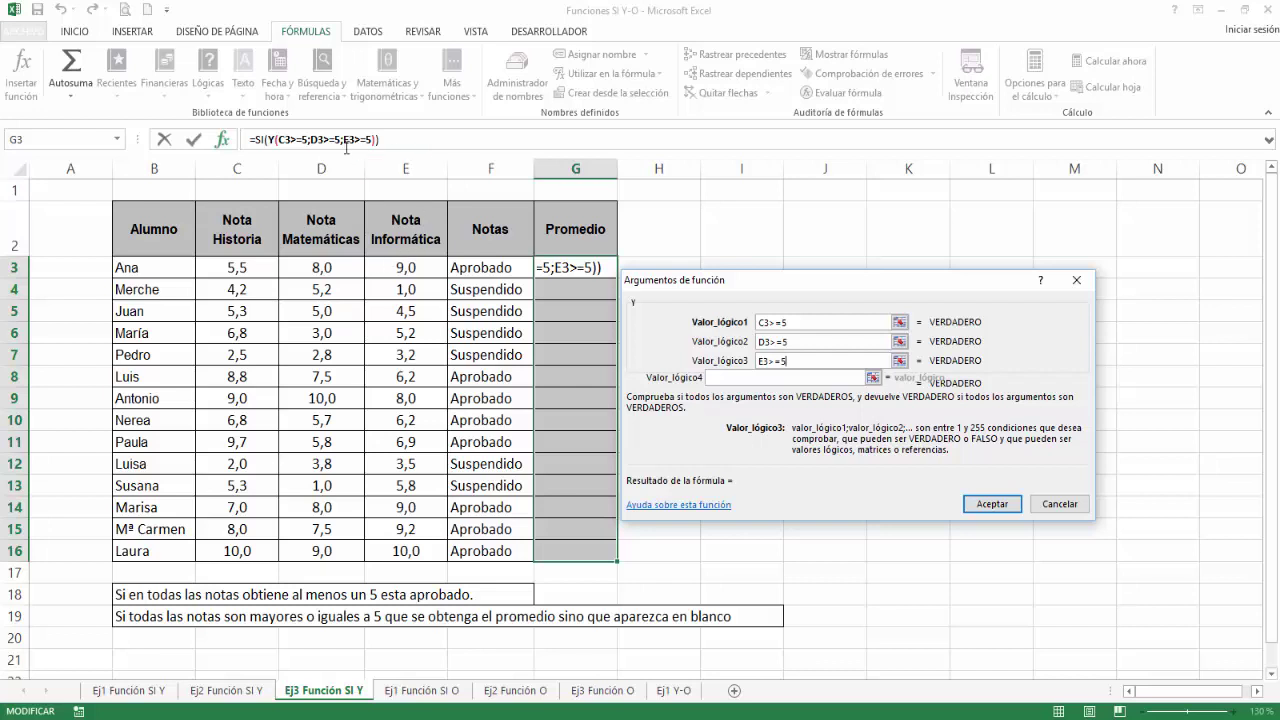
pyautogui.click(260, 139)
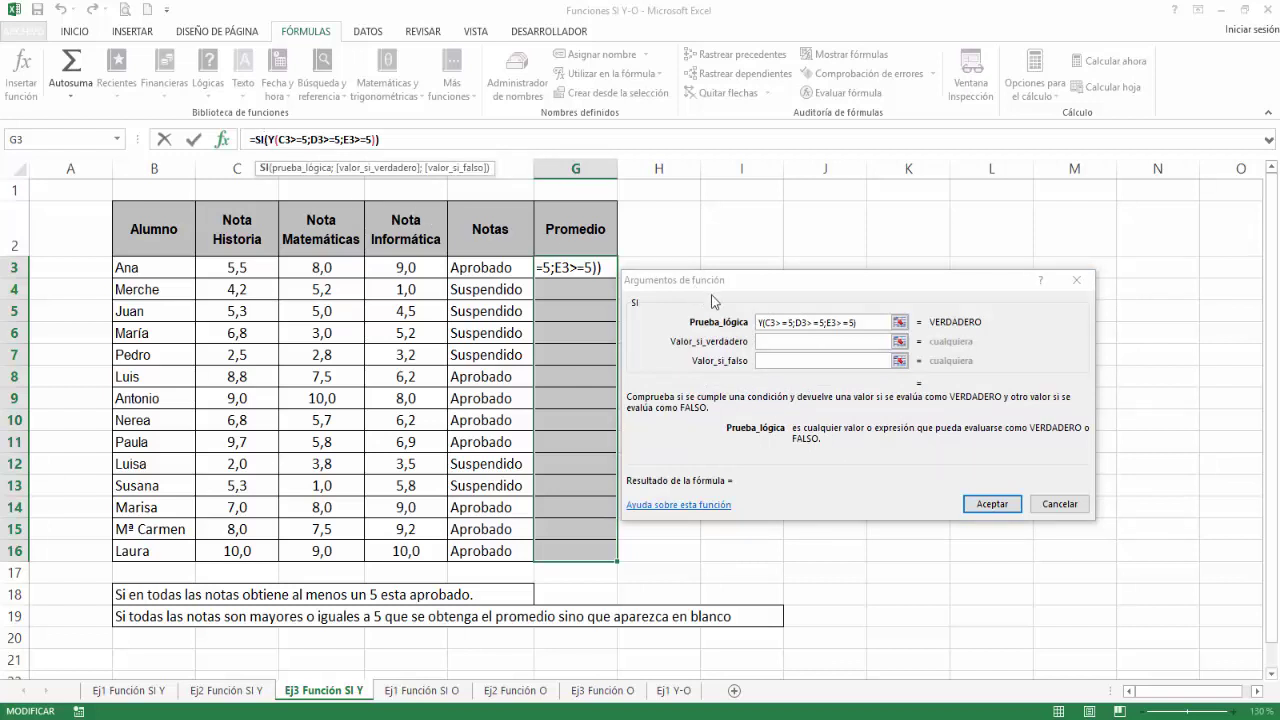
# Nest a PROMEDIO function from the Estadísticas category as the Promedio SI function's value if true
pyautogui.click(815, 344)
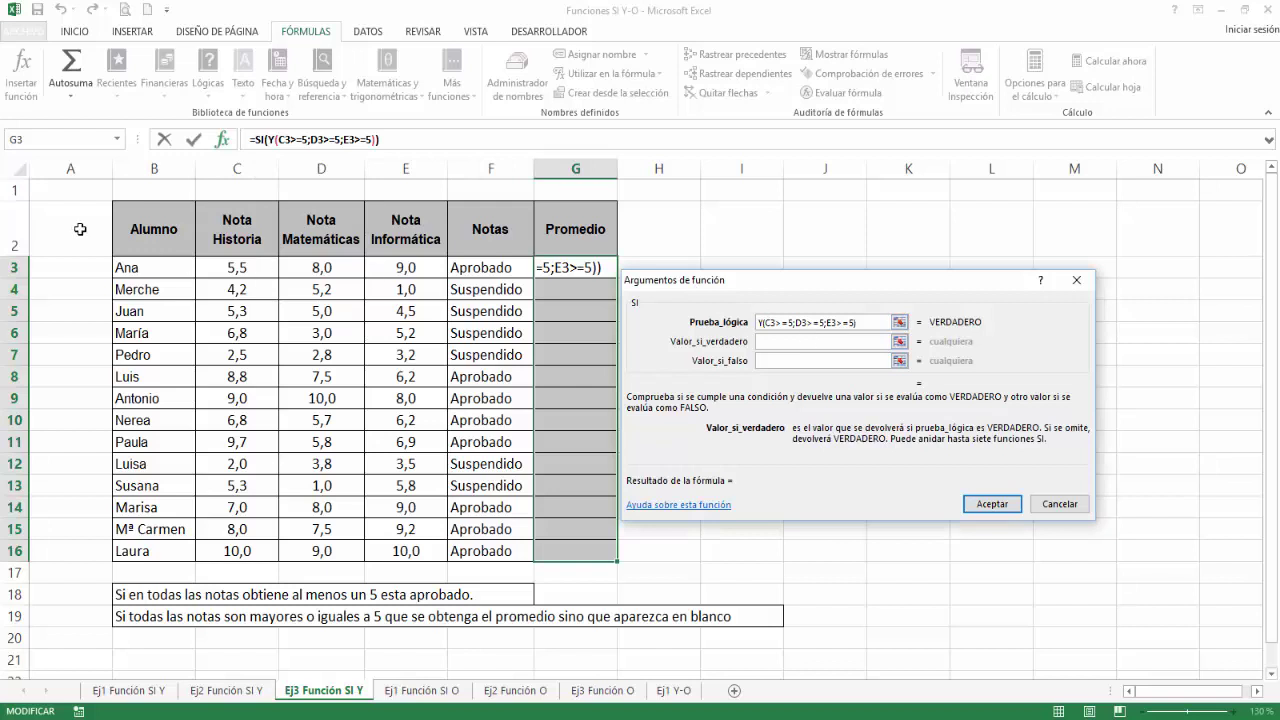
pyautogui.click(118, 141)
pyautogui.click(118, 141)
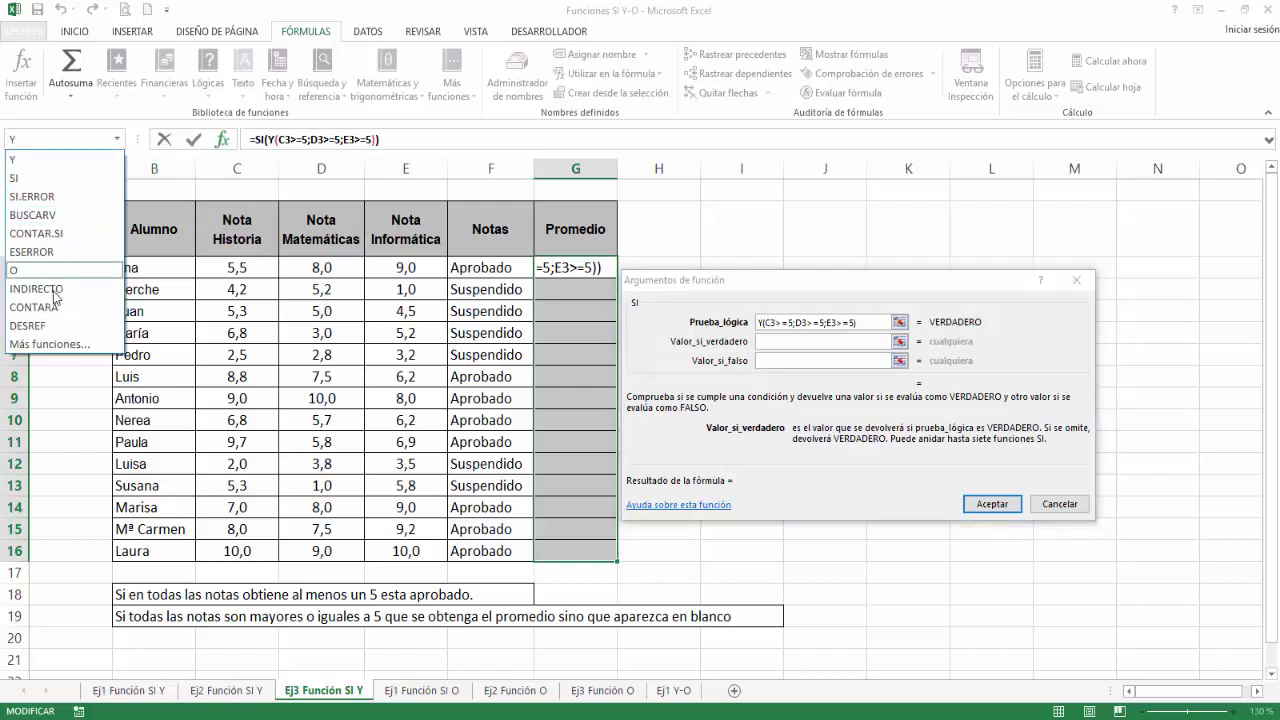
pyautogui.click(64, 345)
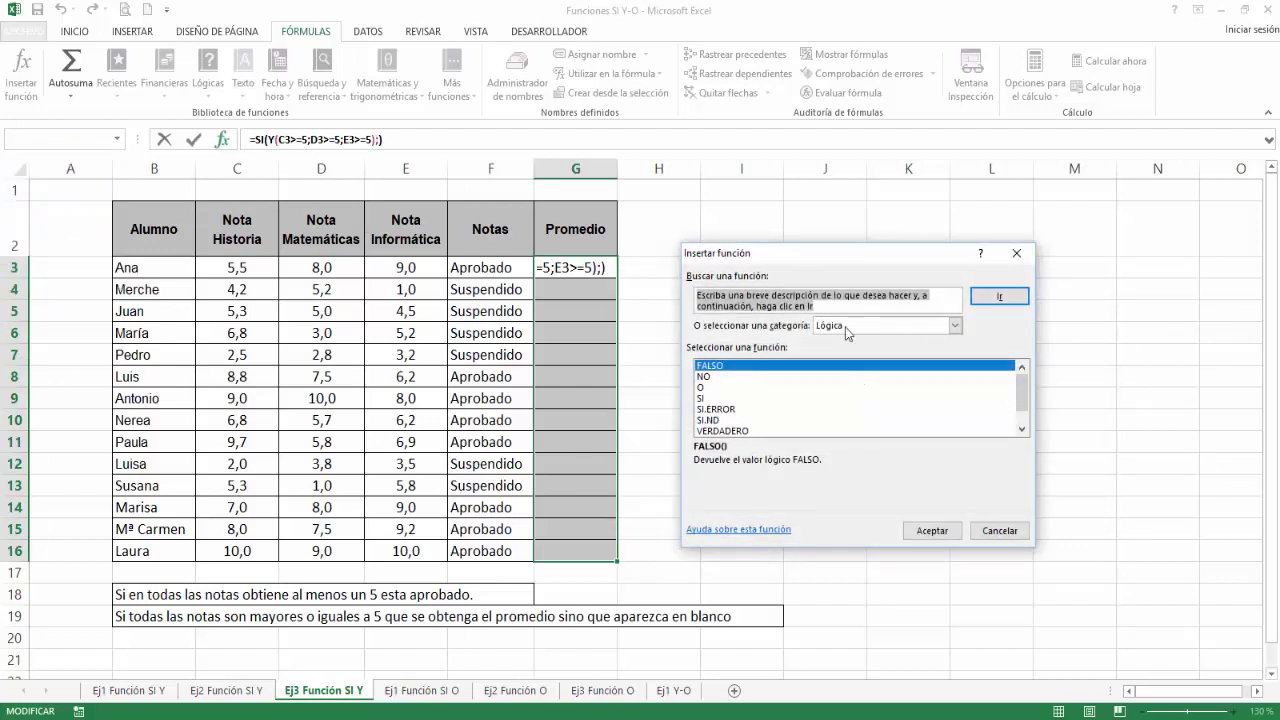
pyautogui.click(845, 325)
pyautogui.click(862, 392)
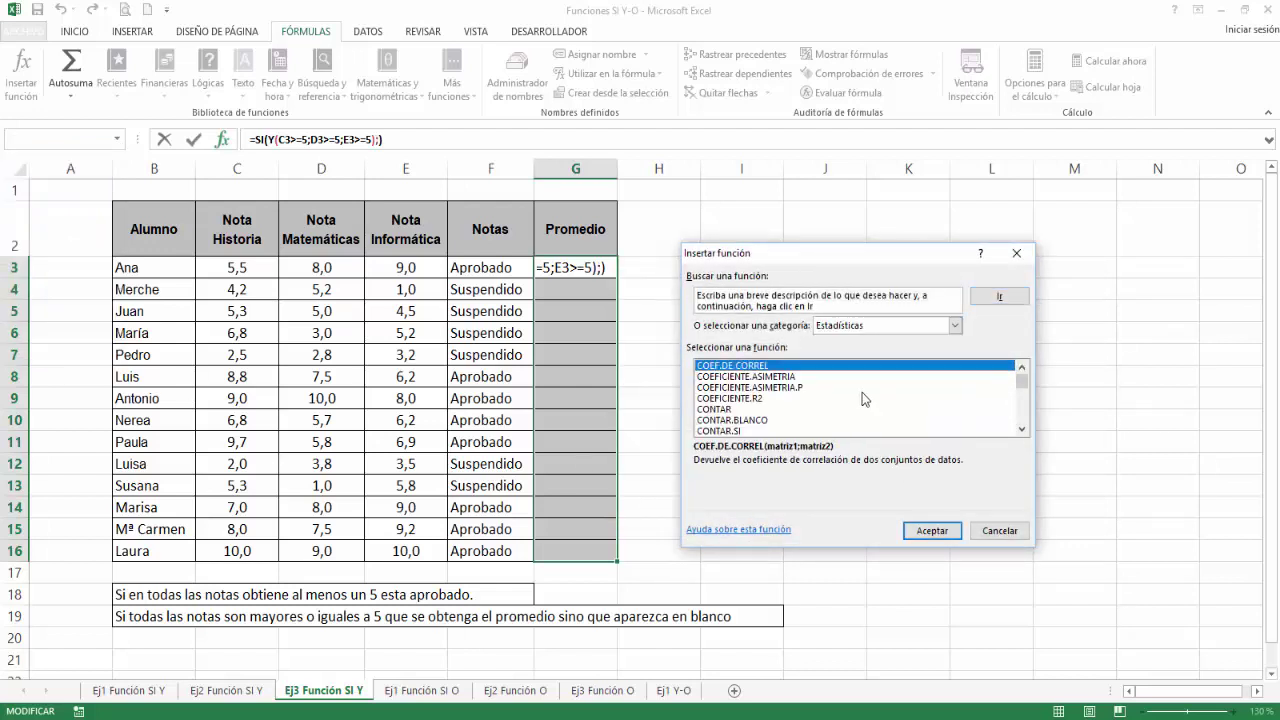
pyautogui.click(848, 399)
pyautogui.press('Down')
pyautogui.press('Down')
pyautogui.press('Down')
pyautogui.press('Down')
pyautogui.press('Down')
pyautogui.press('Down')
pyautogui.press('Down')
pyautogui.press('Down')
pyautogui.press('Down')
pyautogui.press('Down')
pyautogui.press('Down')
pyautogui.press('Down')
pyautogui.press('Down')
pyautogui.press('Down')
pyautogui.press('Down')
pyautogui.press('Down')
pyautogui.press('Down')
pyautogui.press('Down')
pyautogui.press('Down')
pyautogui.press('Down')
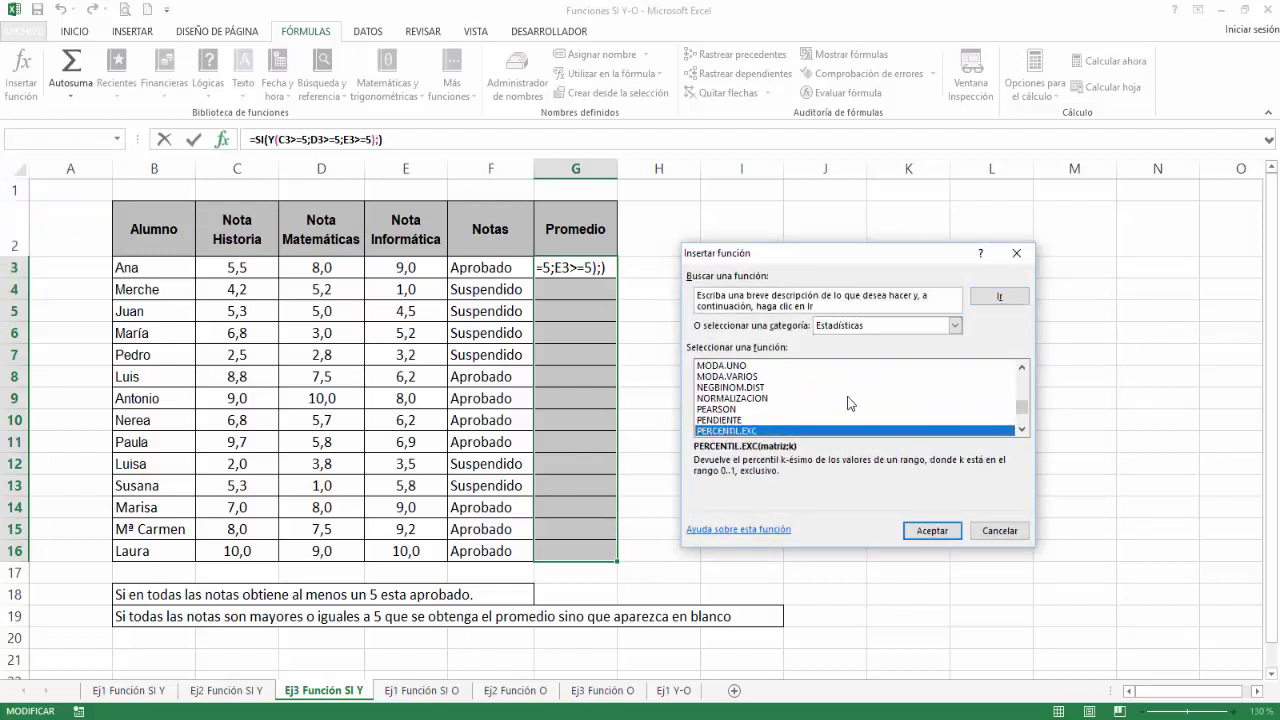
pyautogui.press('Down')
pyautogui.press('Down')
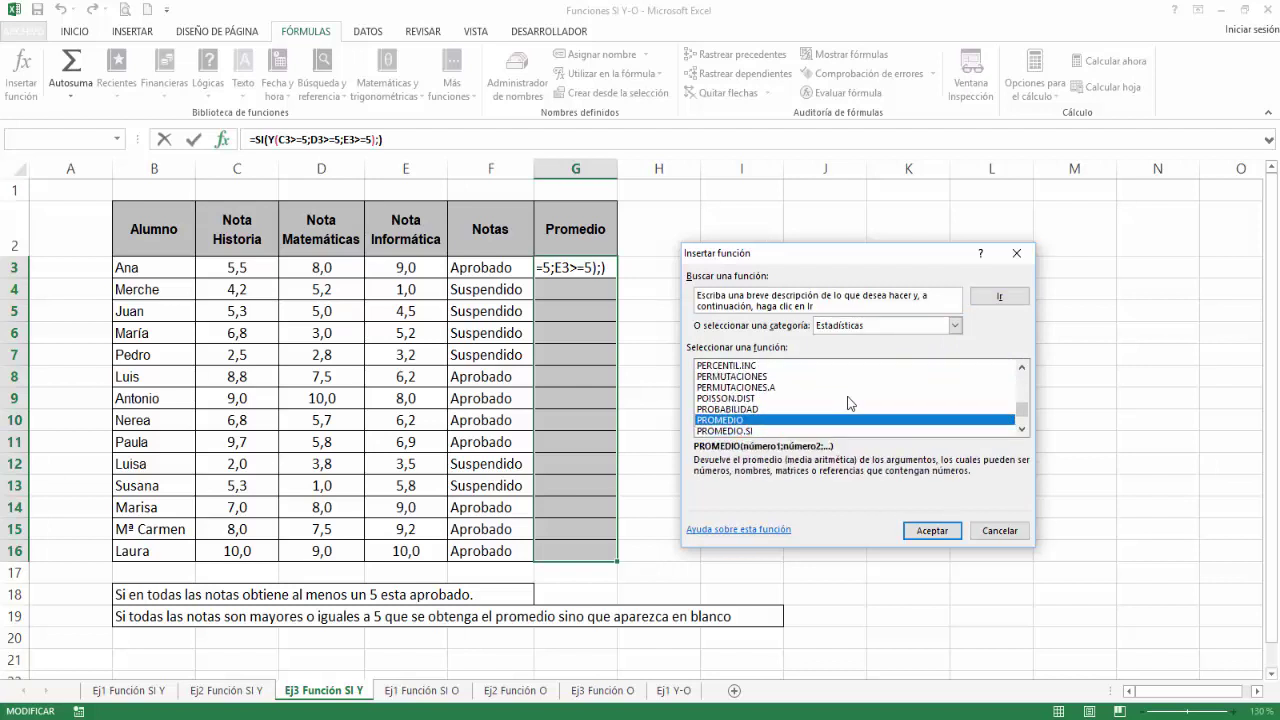
pyautogui.press('Return')
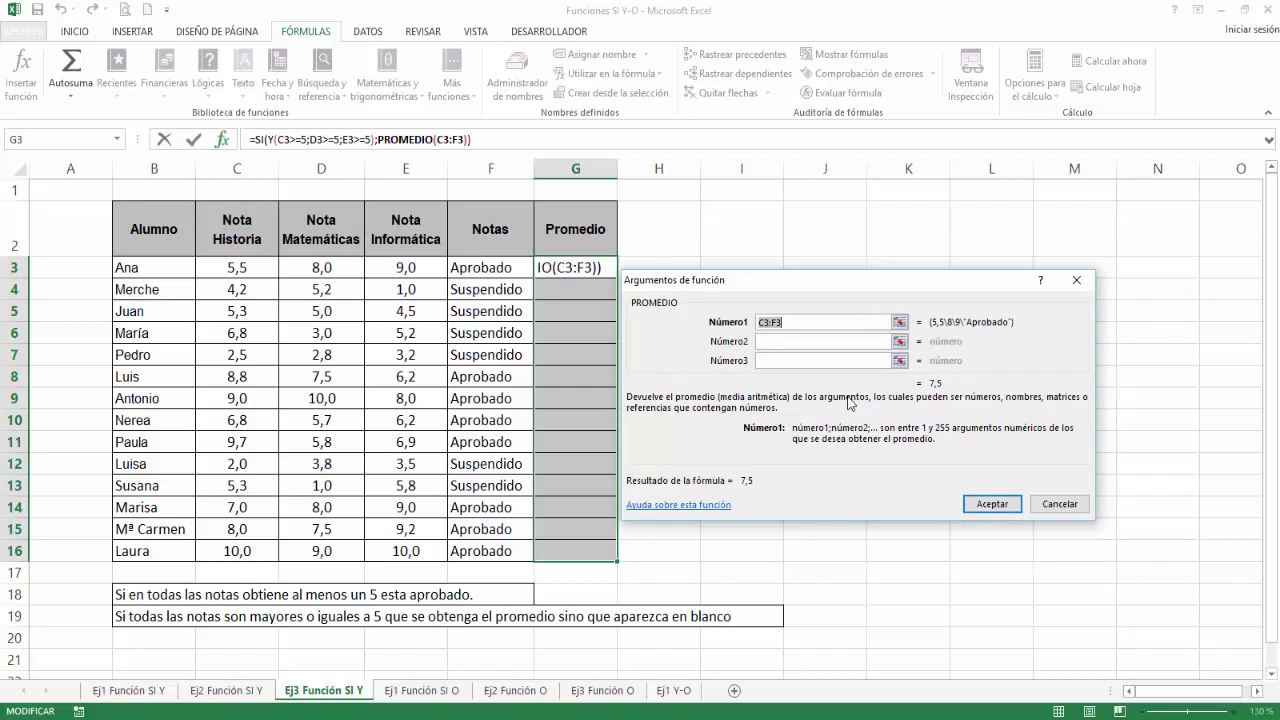
# Average C3:E3 in PROMEDIO, make the outer SI return "" when false, and enter the formula in all of G3:G16
pyautogui.moveTo(243, 270); pyautogui.dragTo(409, 266)
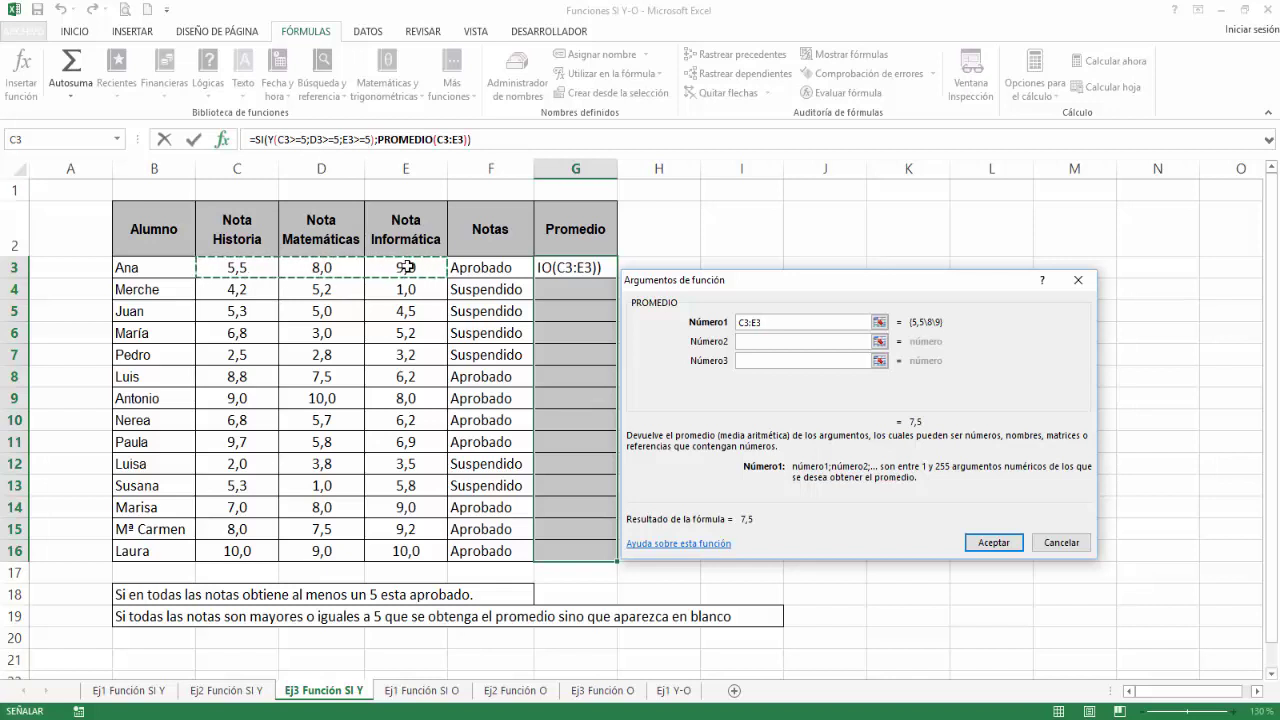
pyautogui.click(258, 139)
pyautogui.click(819, 360)
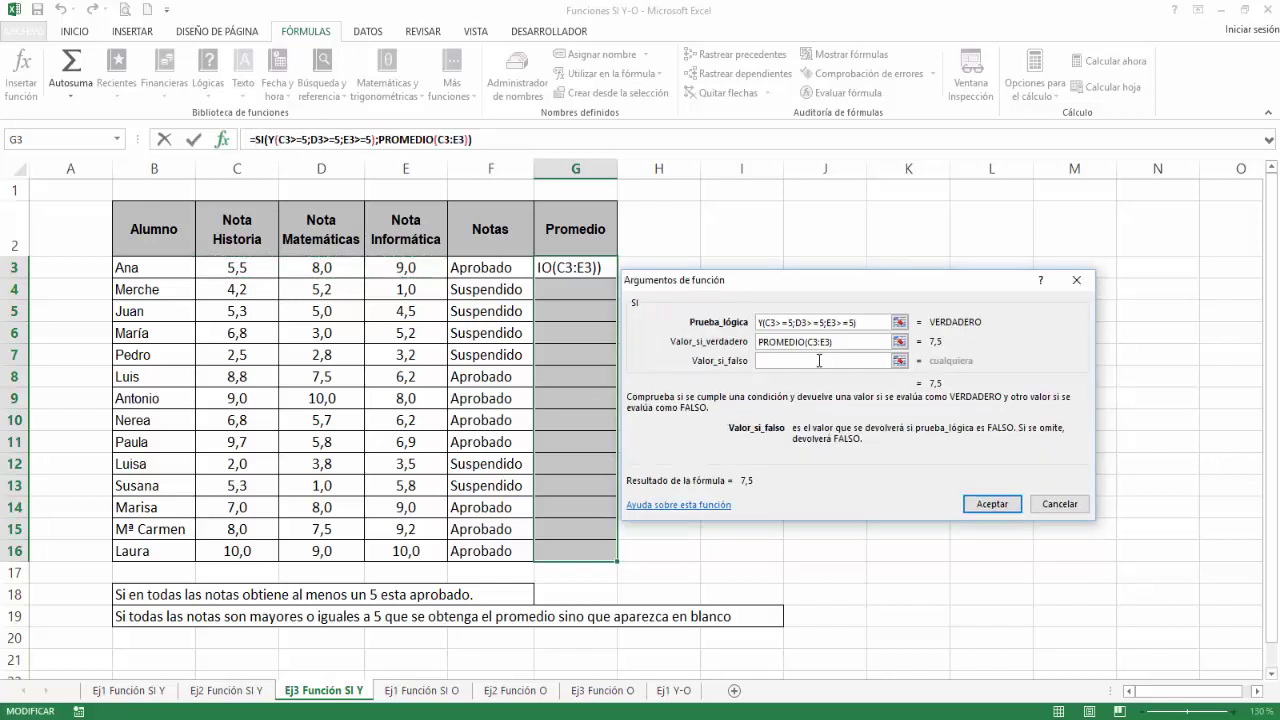
pyautogui.write('""')
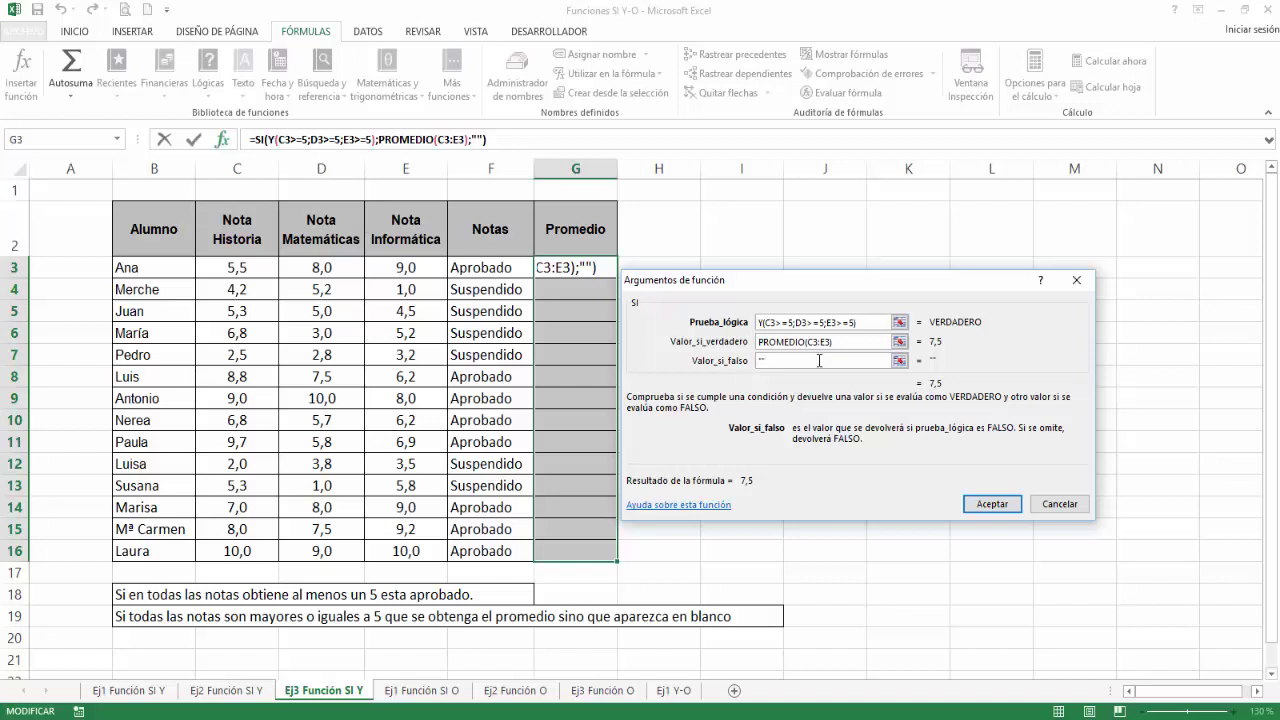
pyautogui.hotkey('ctrl', 'Return')
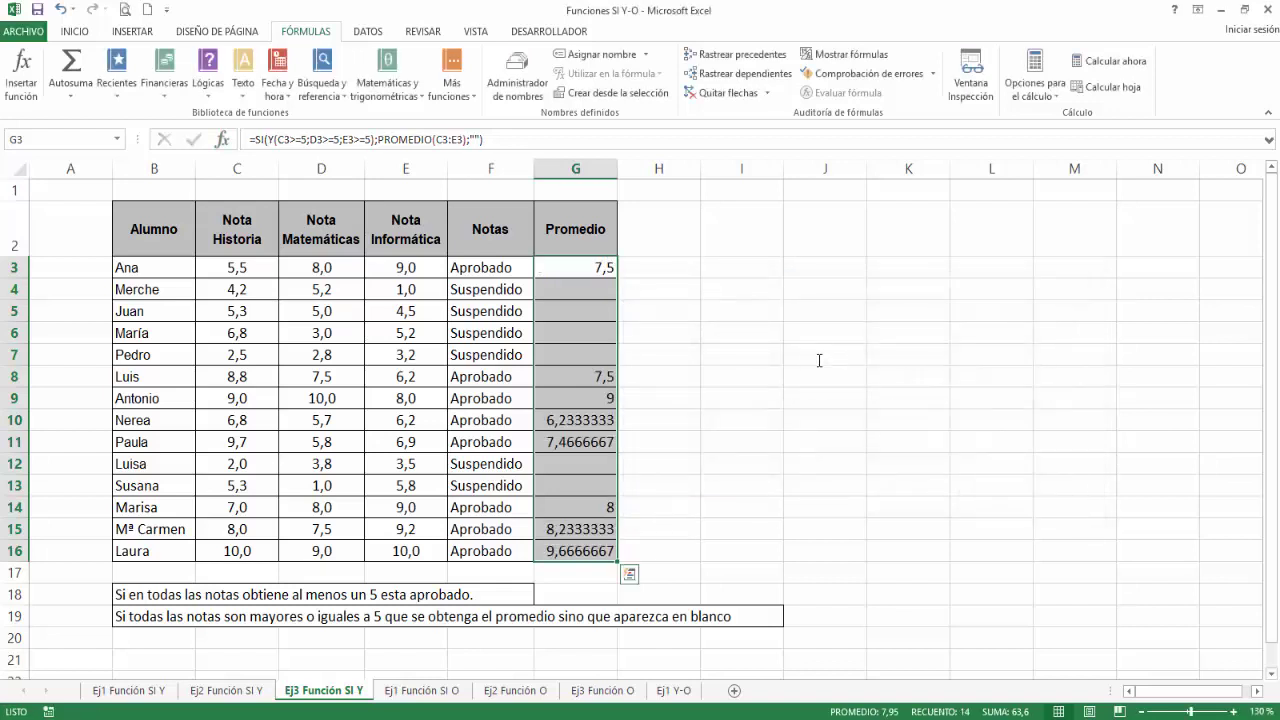
# Format the Promedio values in G3:G16 with one decimal place and centre them, and deselect the range
pyautogui.click(76, 33)
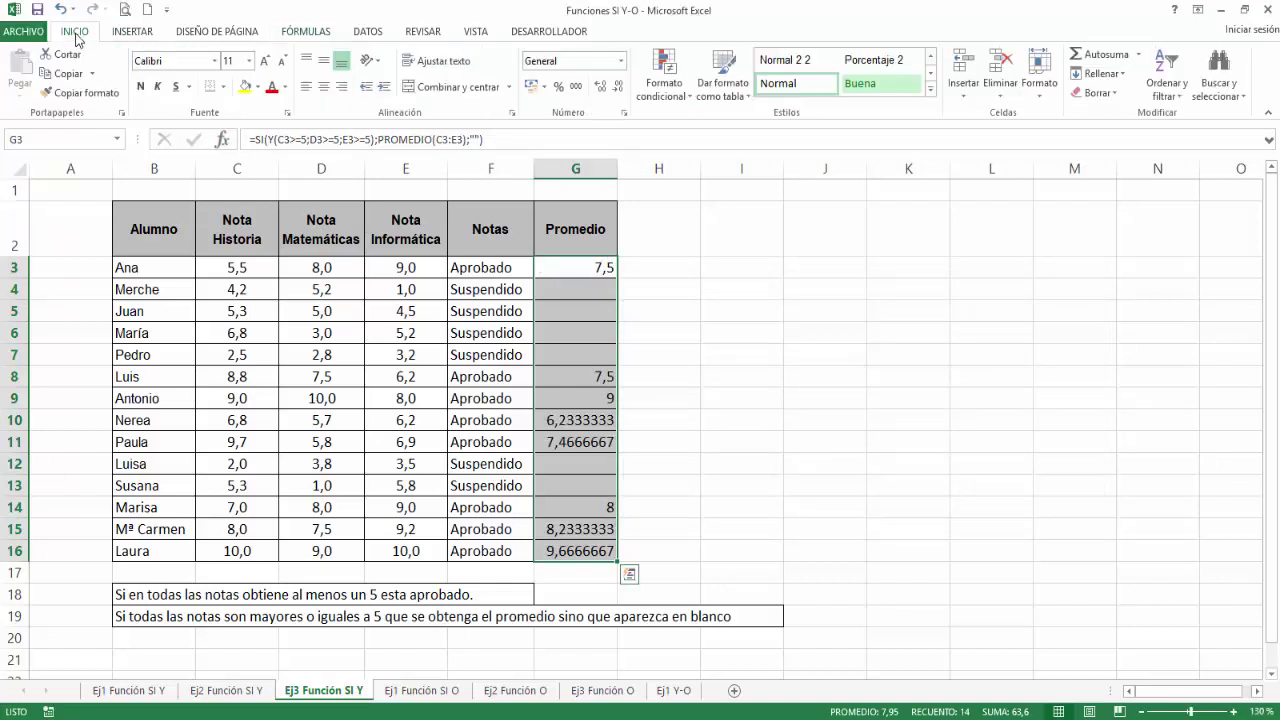
pyautogui.click(600, 90)
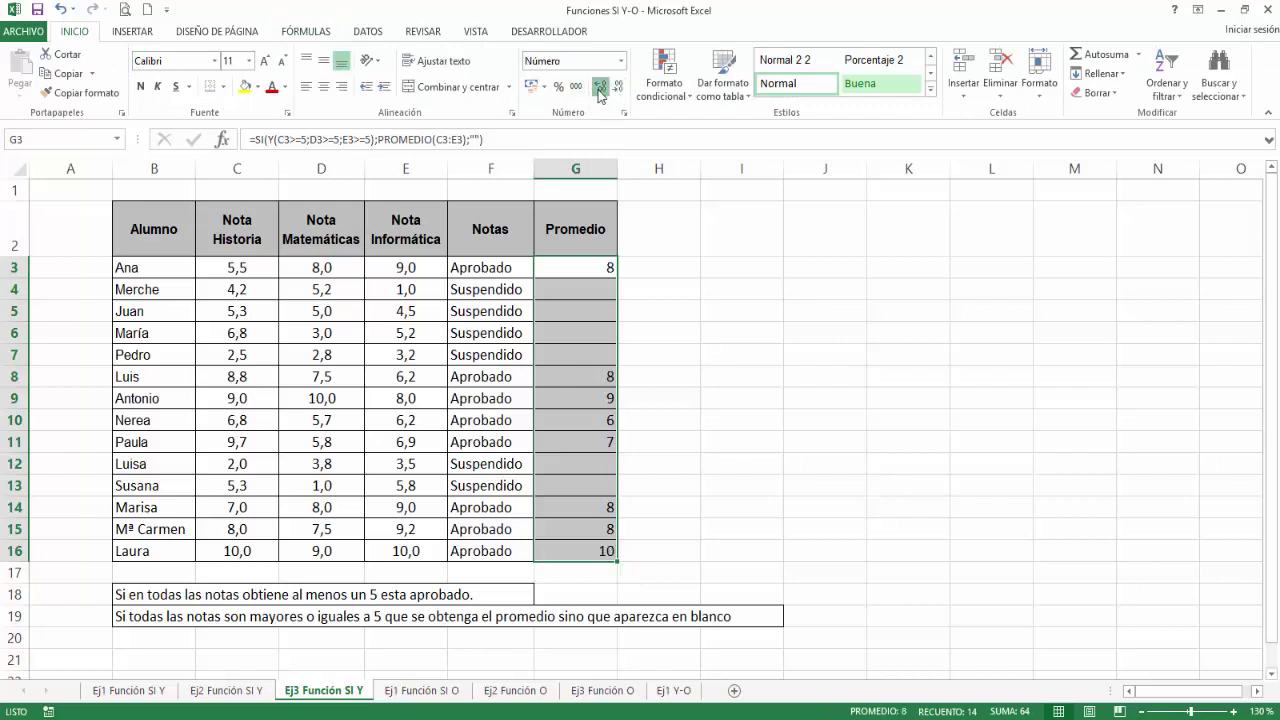
pyautogui.click(600, 90)
pyautogui.click(600, 90)
pyautogui.click(323, 87)
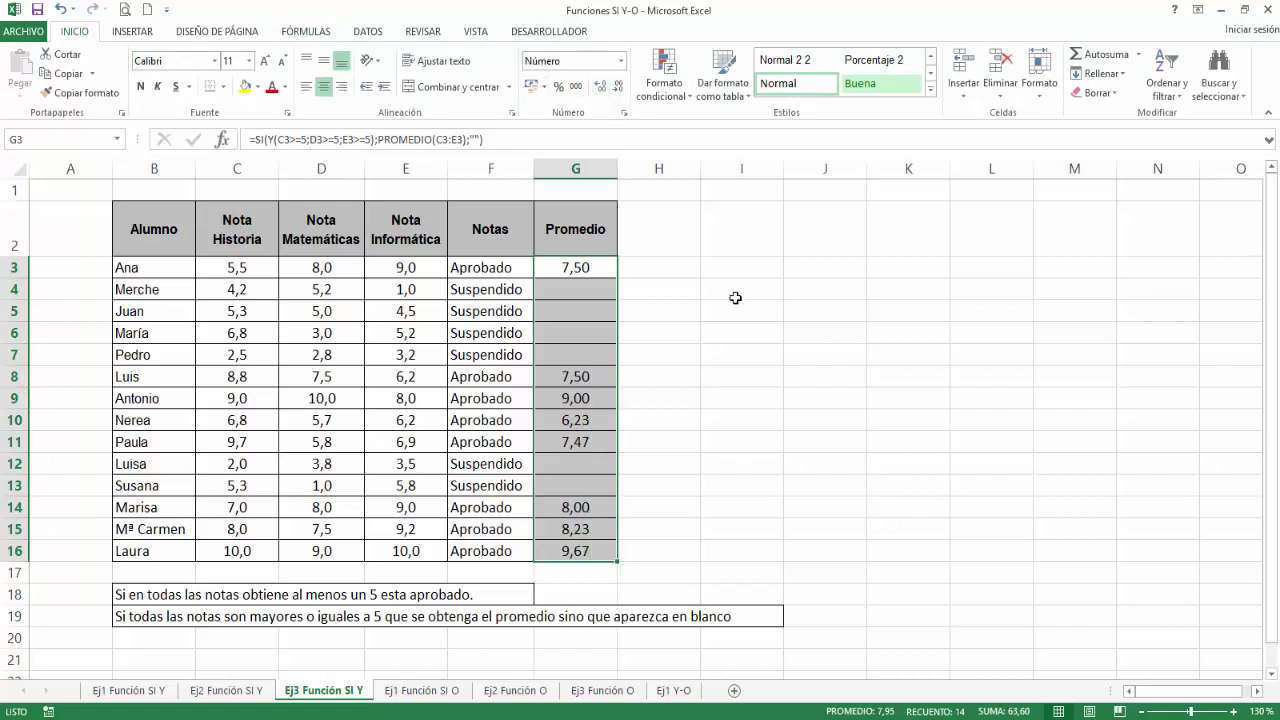
pyautogui.click(617, 87)
pyautogui.click(685, 239)
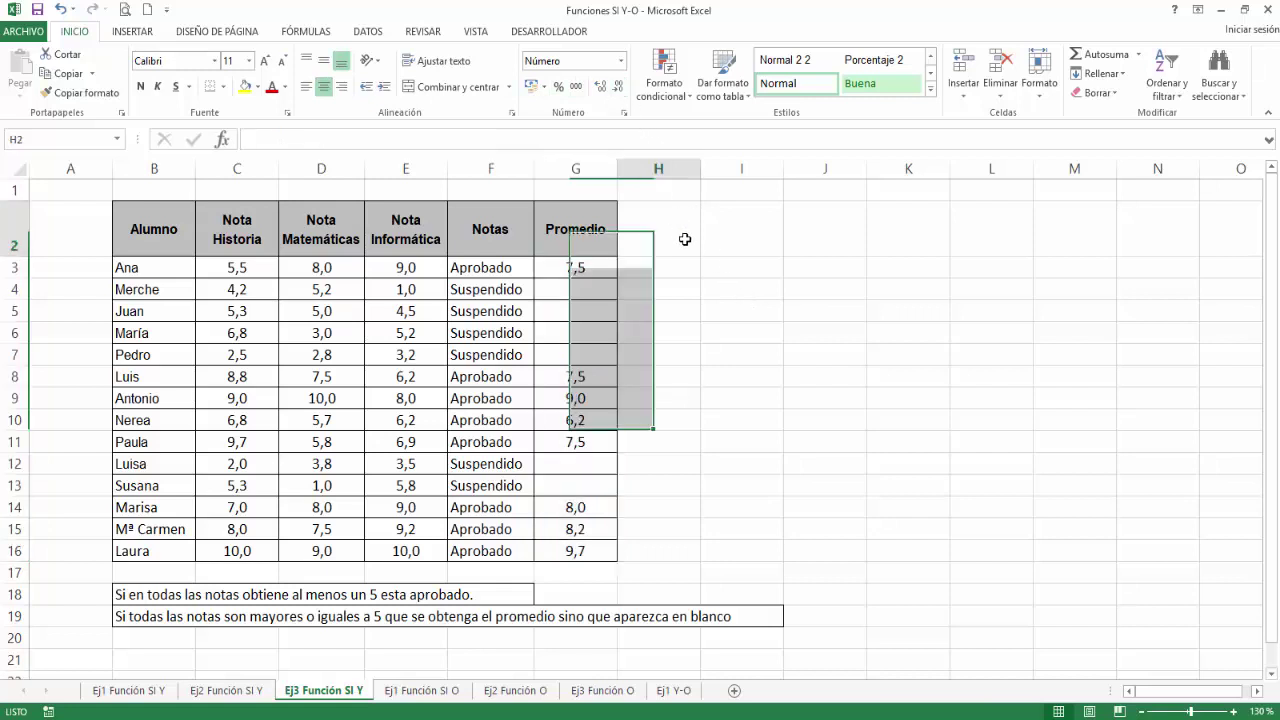